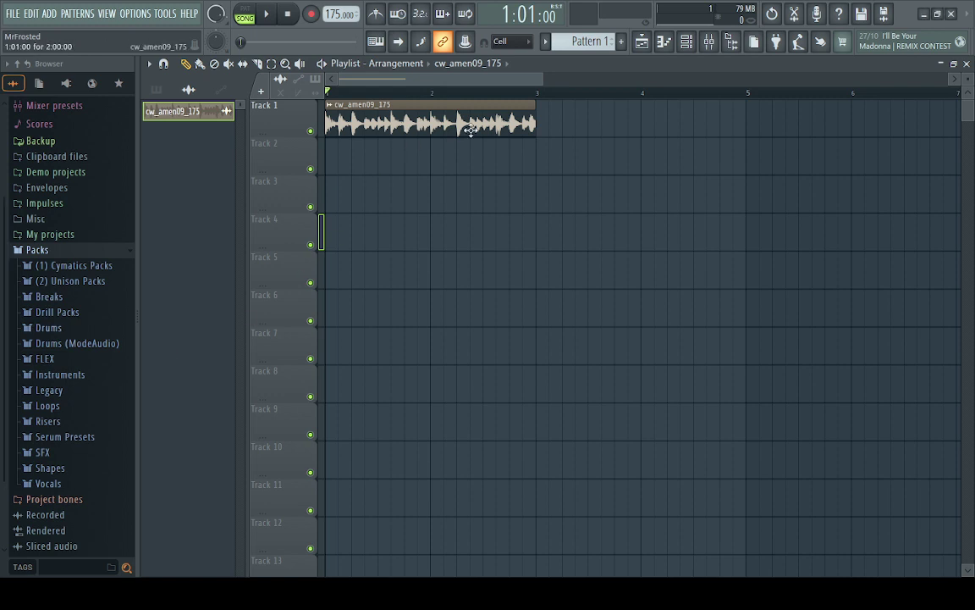
click(647, 269)
key(ctrl+z)
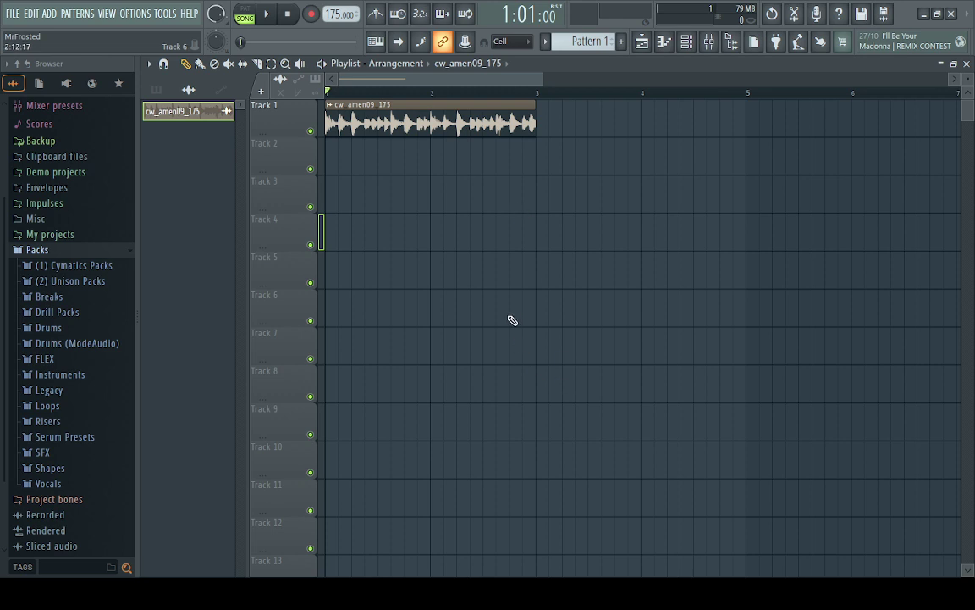
scroll(533, 327, down, 3)
scroll(530, 254, up, 3)
click(664, 41)
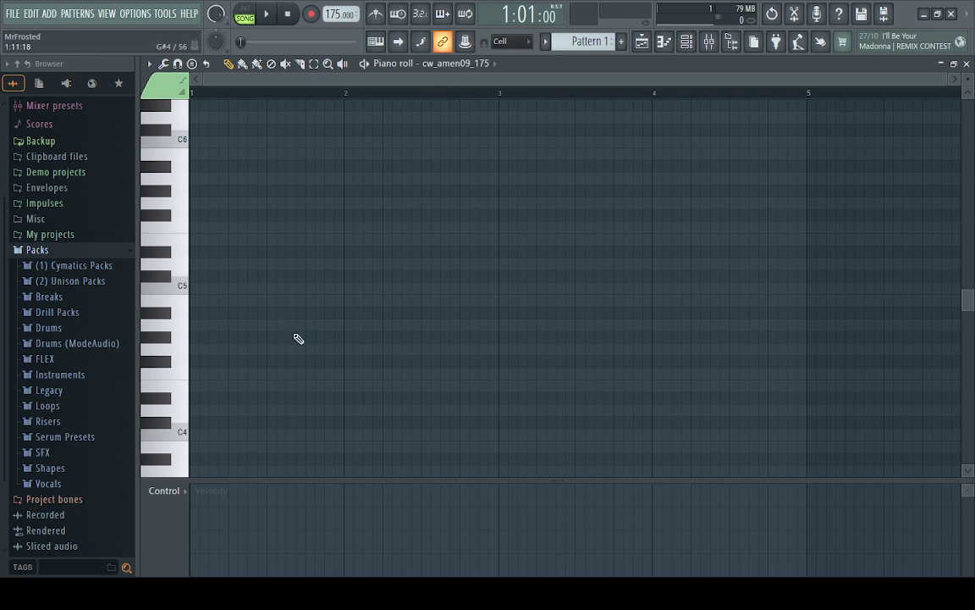
click(641, 43)
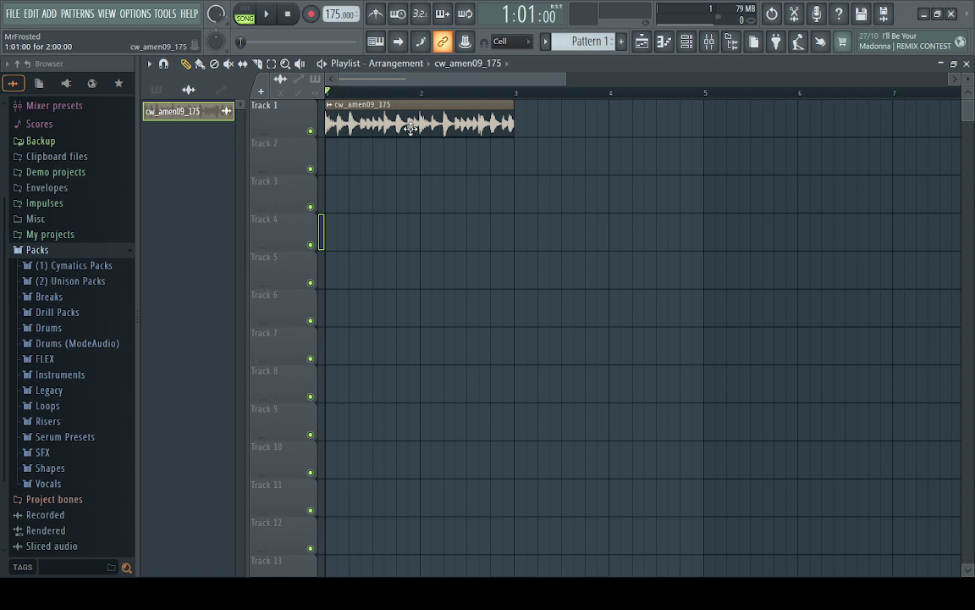
click(474, 227)
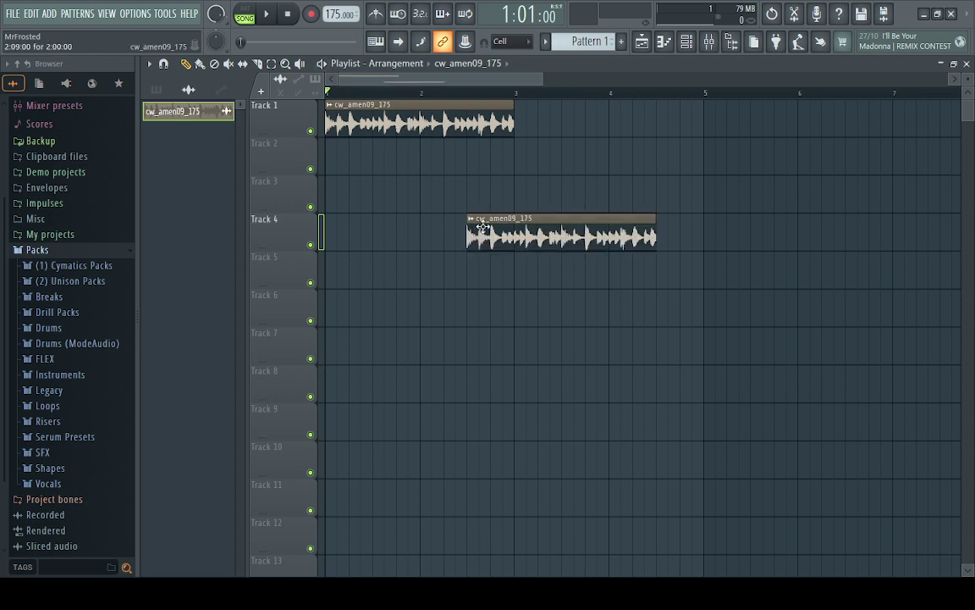
right_click(474, 226)
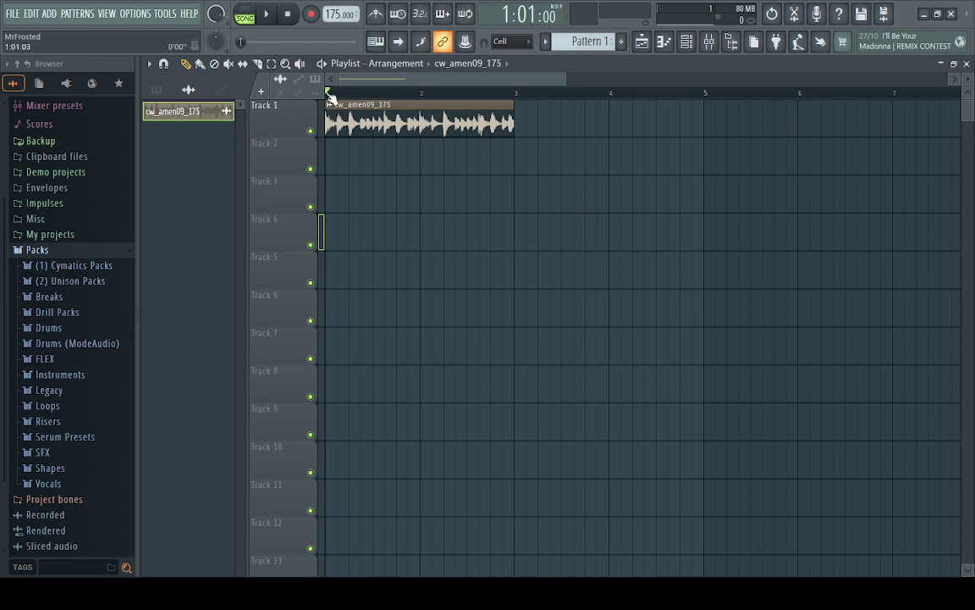
Play the amen break loop from the start and briefly check the piano roll before returning to the playlist.
key(space)
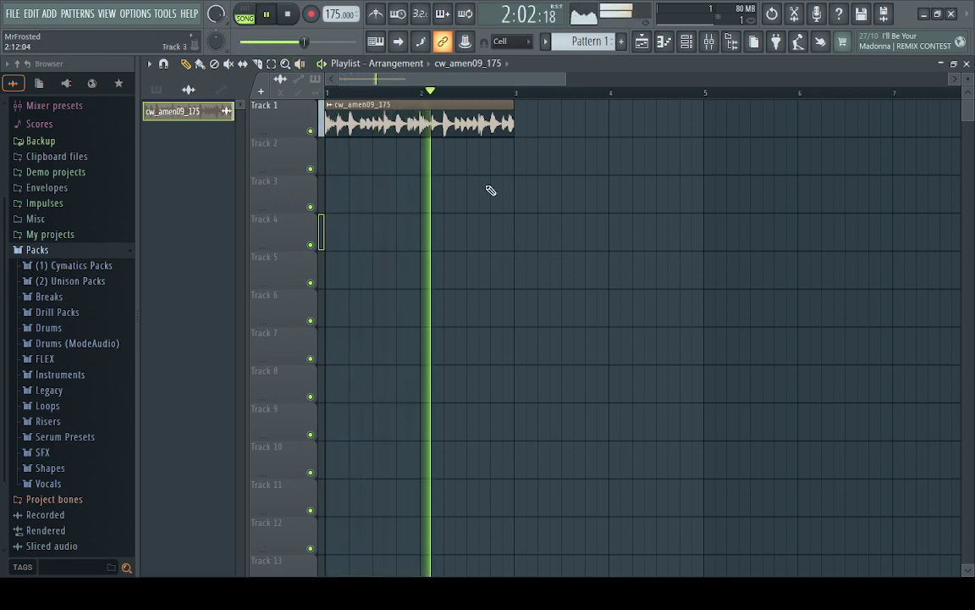
key(space)
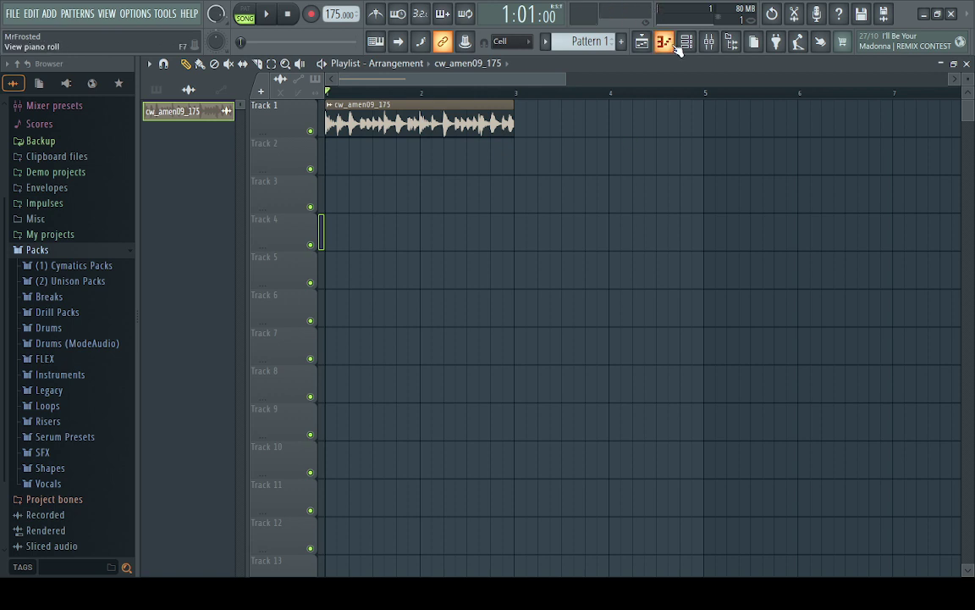
click(663, 42)
click(641, 42)
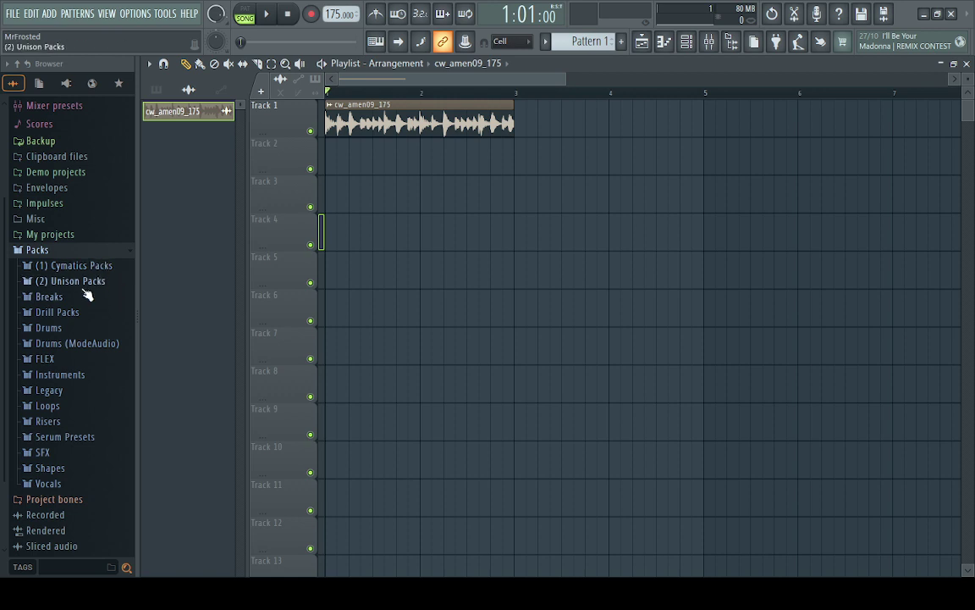
Open the Kicks folder under Drums - One Shots in the sixth sample pack of (1) Cymatics Packs.
click(71, 266)
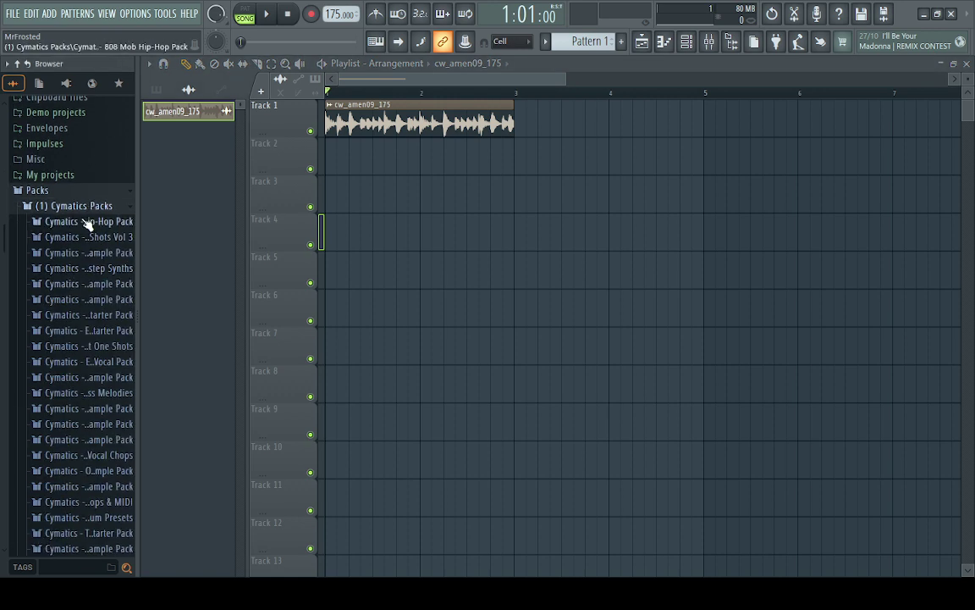
click(100, 299)
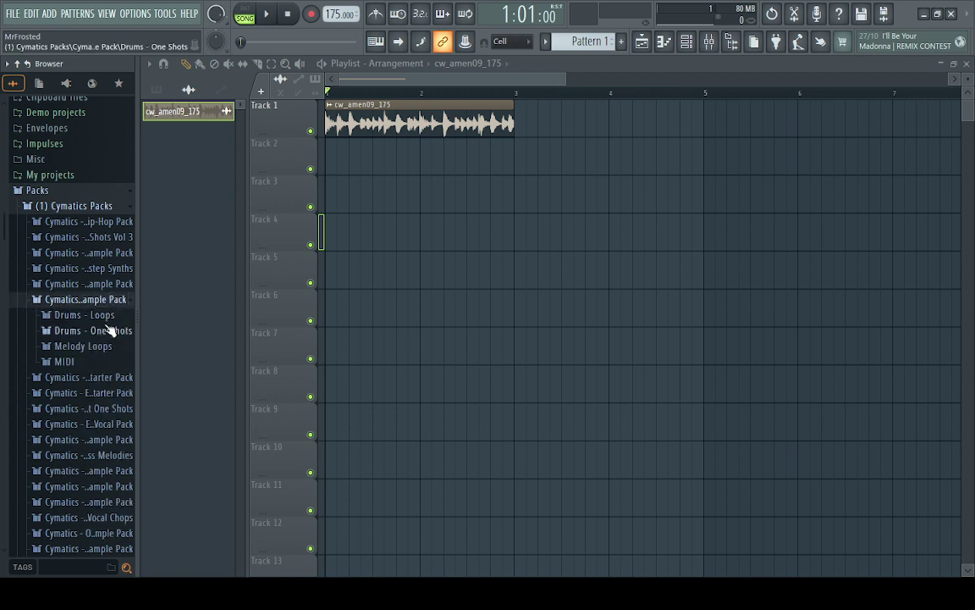
click(108, 330)
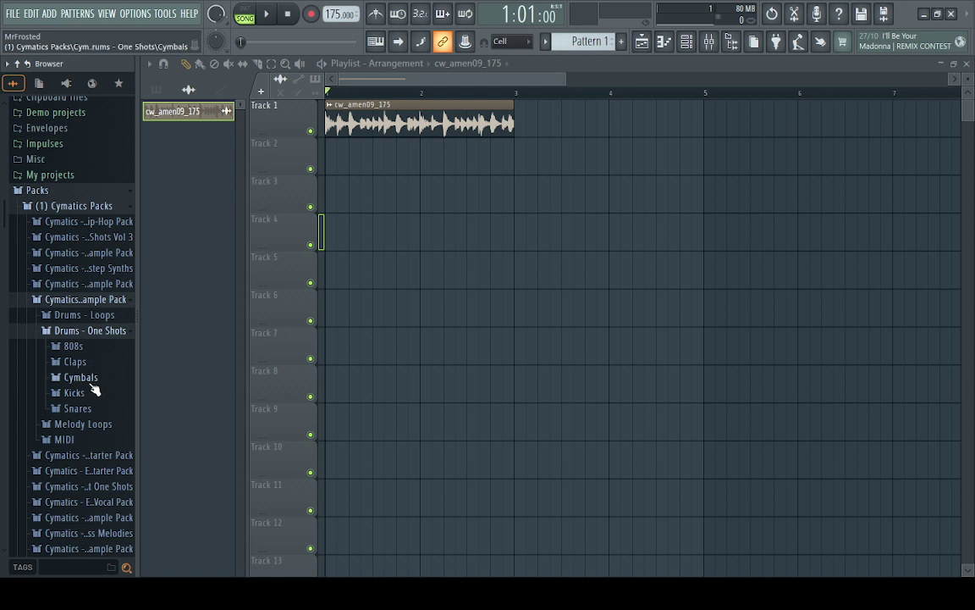
click(74, 392)
scroll(119, 406, down, 2)
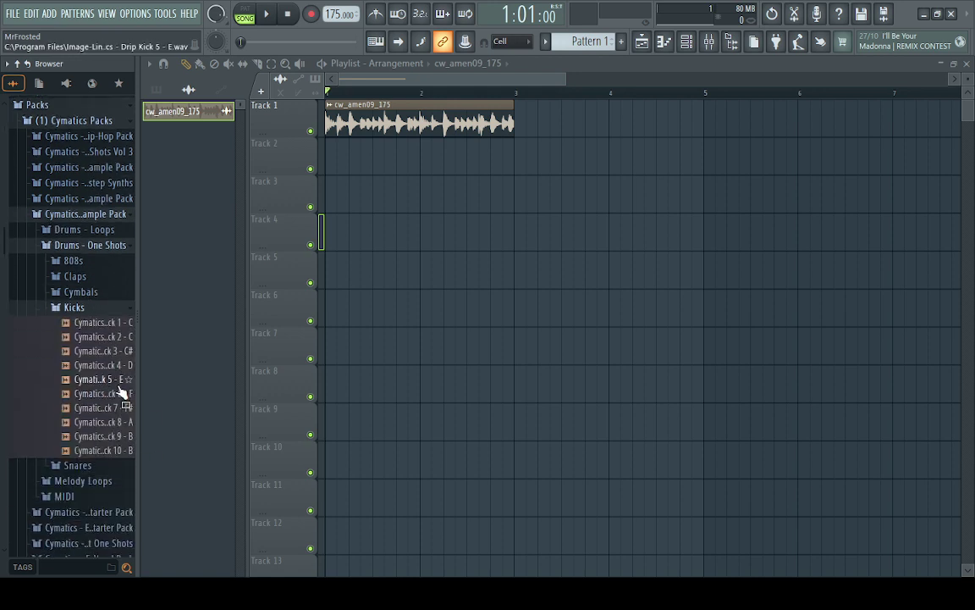
Audition the first five Drip Kick samples, comparing kicks 3 and 4 repeatedly.
click(111, 326)
click(123, 337)
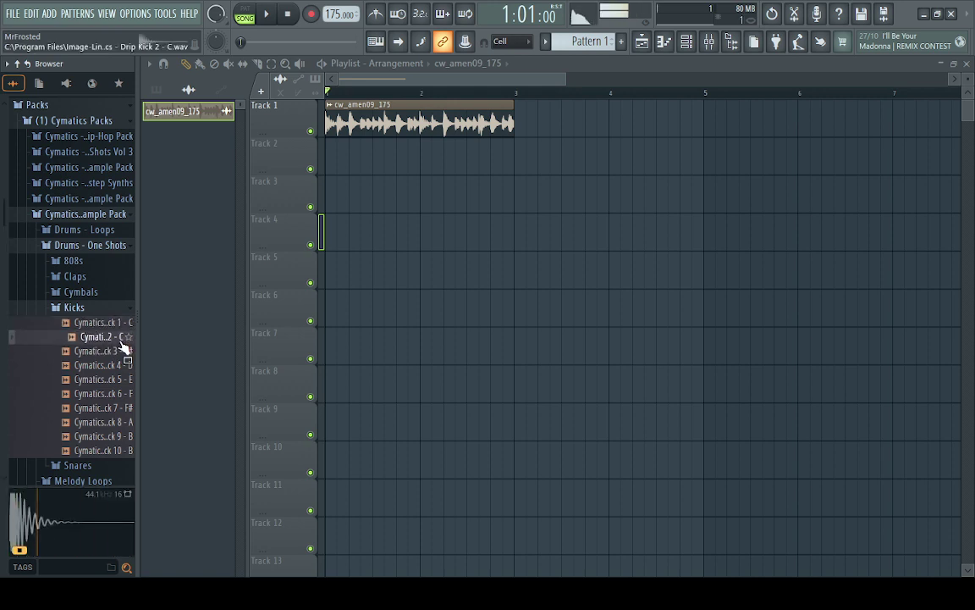
click(123, 365)
click(122, 351)
click(123, 367)
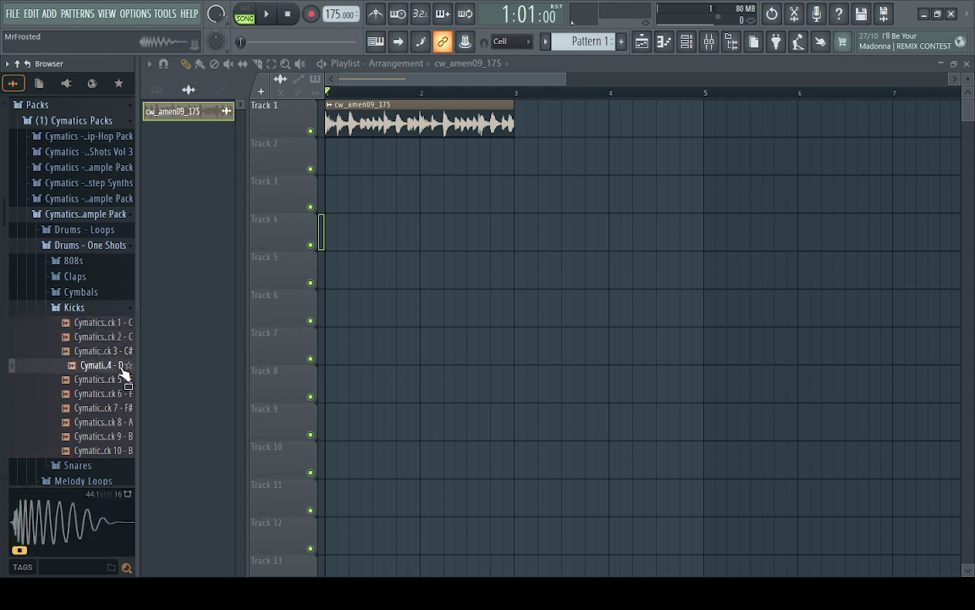
click(122, 351)
click(122, 366)
click(122, 351)
click(123, 365)
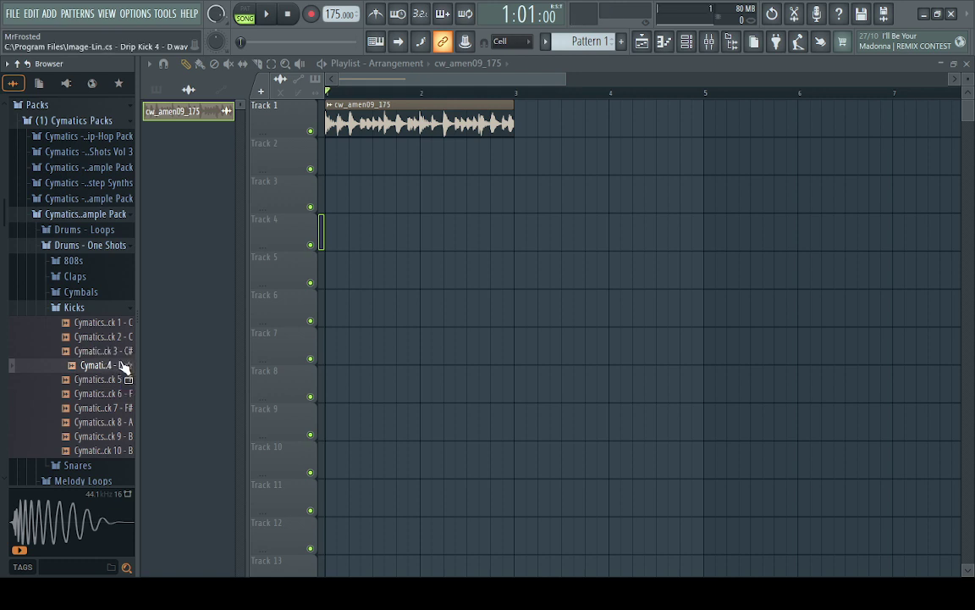
click(124, 380)
Compare Drip Kicks 1 and 2, and place Drip Kick 2 - C at the start of Track 3.
click(123, 323)
click(123, 337)
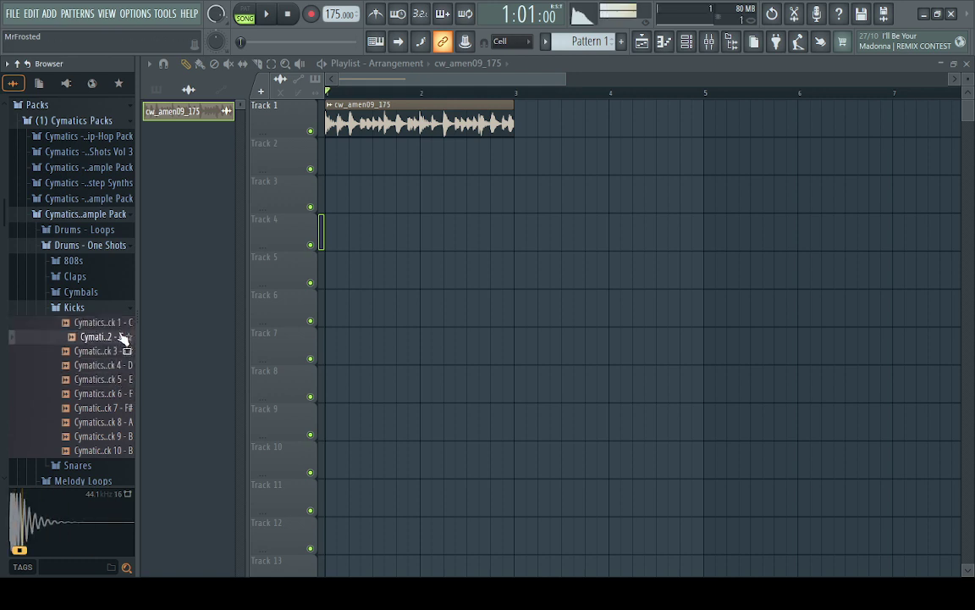
click(122, 323)
click(123, 337)
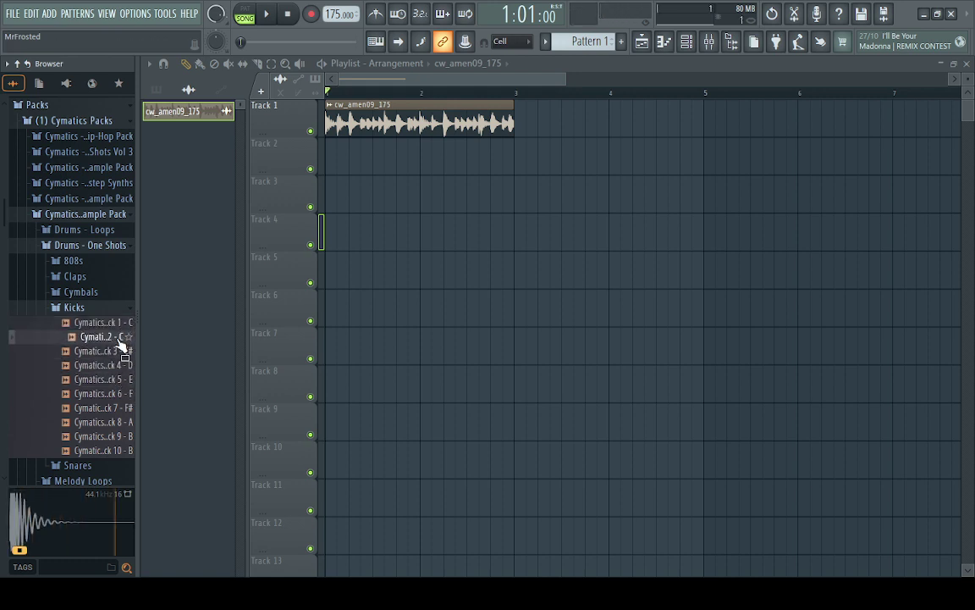
drag(123, 337, 341, 192)
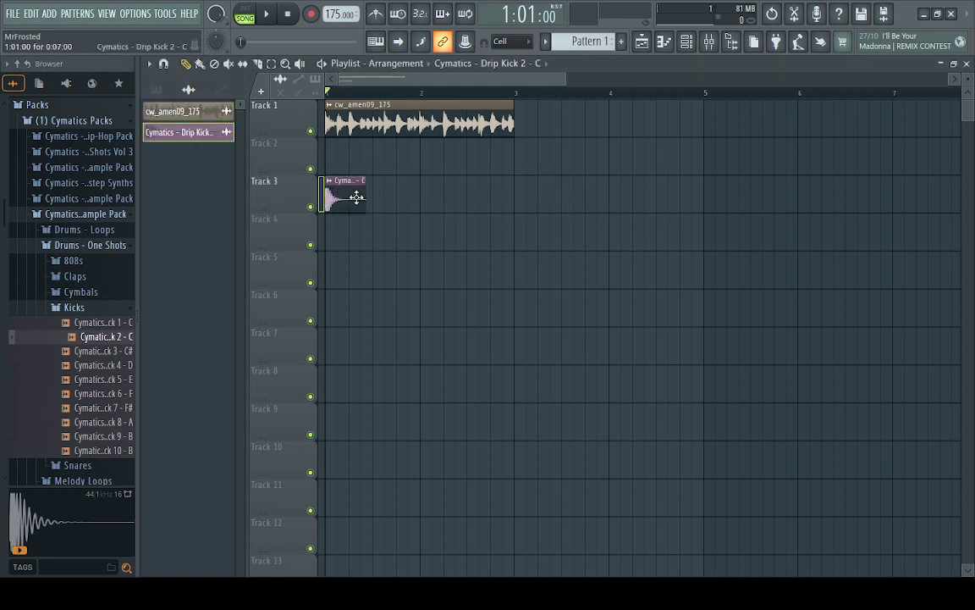
Close the Kicks folder and open the Snares folder of the same sample pack.
click(114, 310)
click(106, 324)
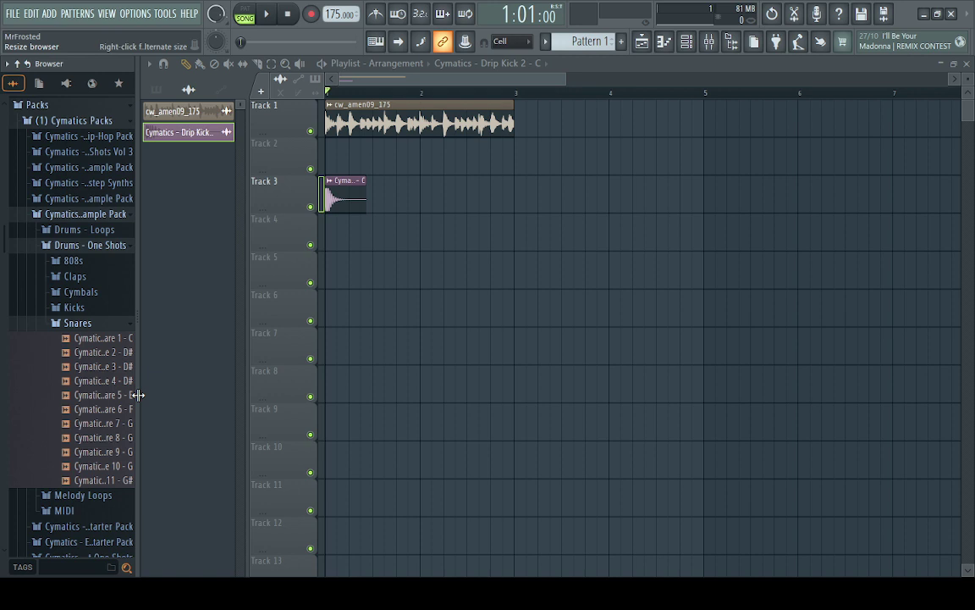
Listen to the opening of the amen break with Track 1 soloed, and end the solo.
right_click(311, 131)
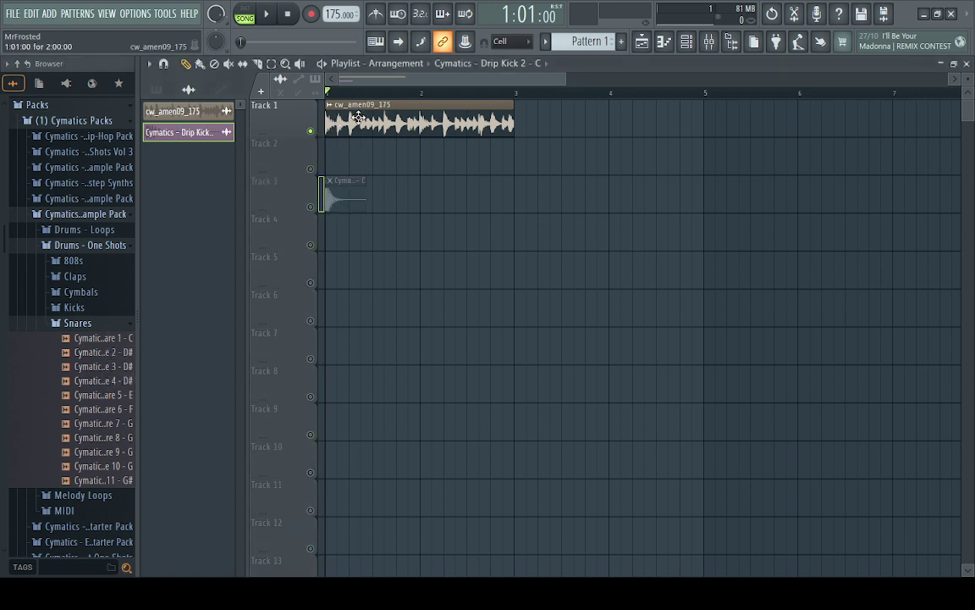
key(space)
key(space)
key(space)
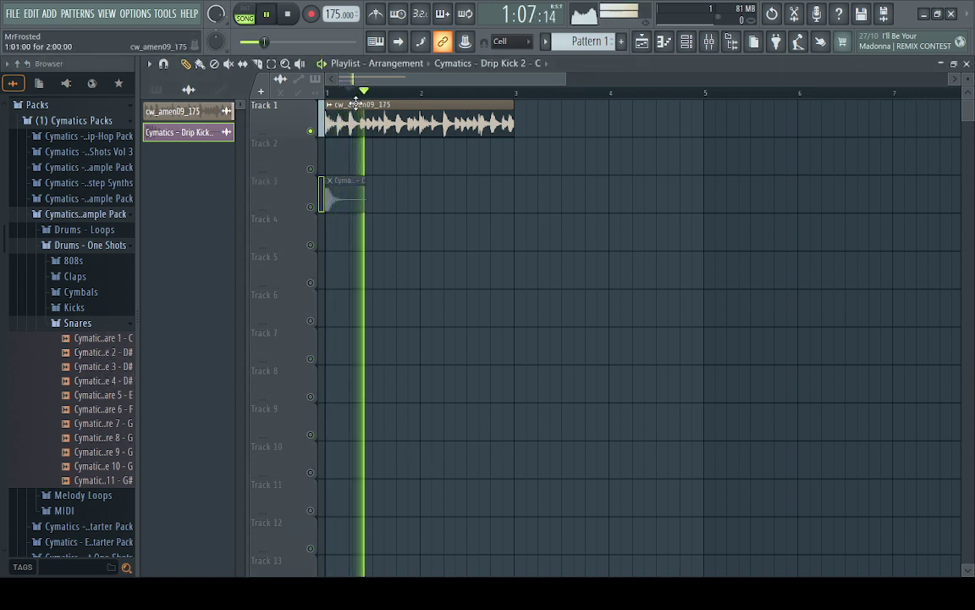
key(space)
right_click(310, 130)
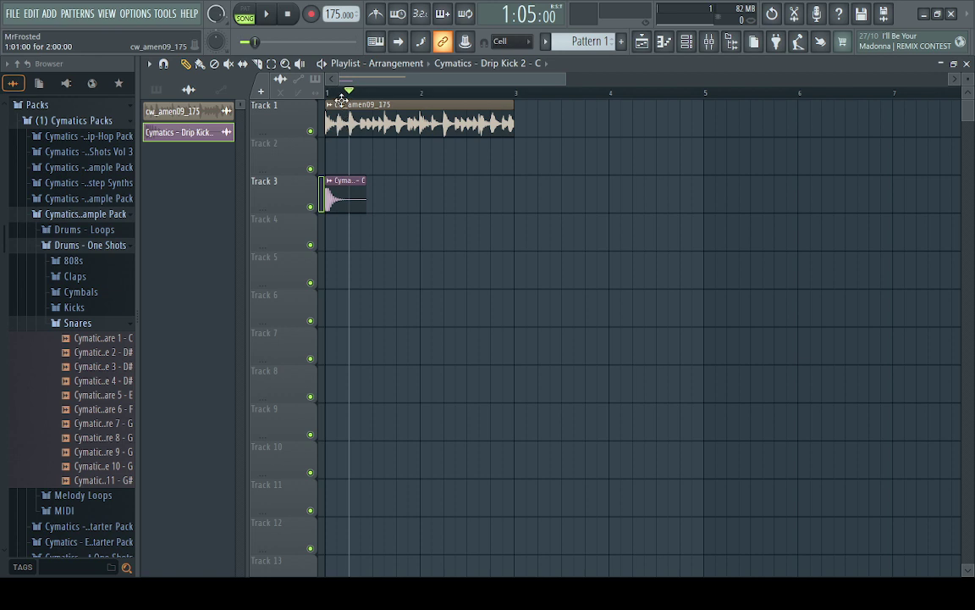
Audition the Drip Snare samples in the open Snares folder.
click(115, 355)
click(115, 369)
click(113, 385)
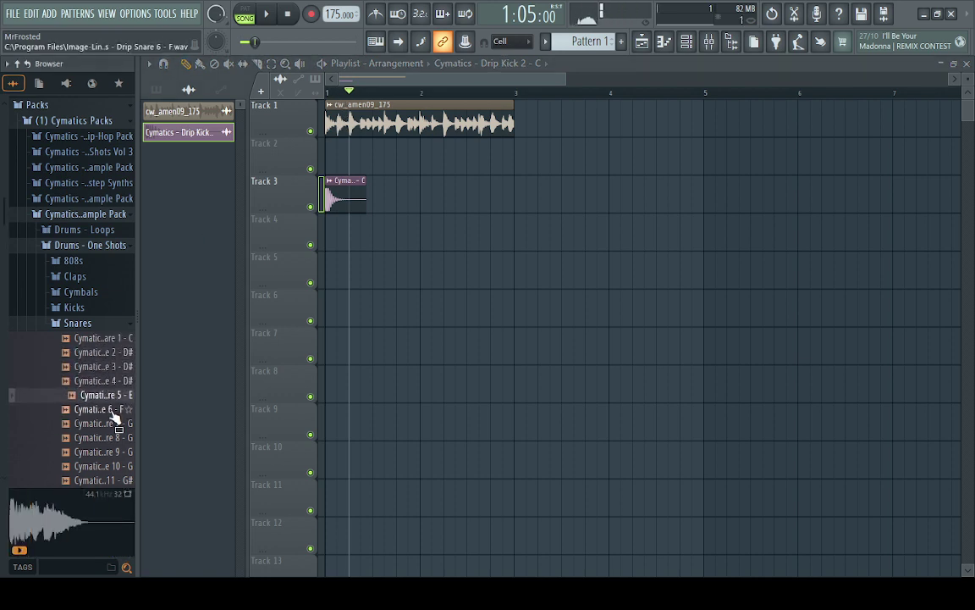
click(111, 410)
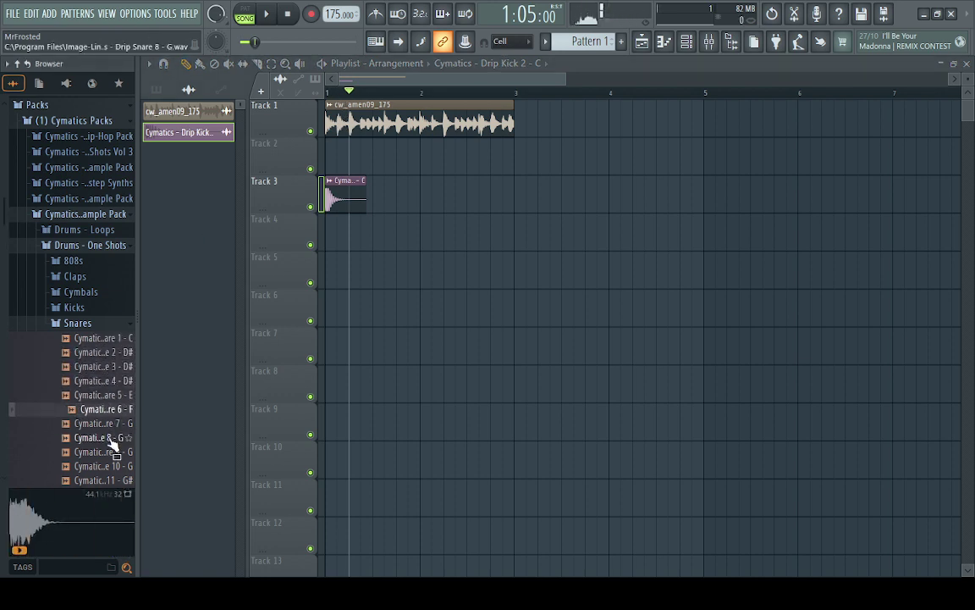
click(111, 437)
click(111, 423)
click(110, 463)
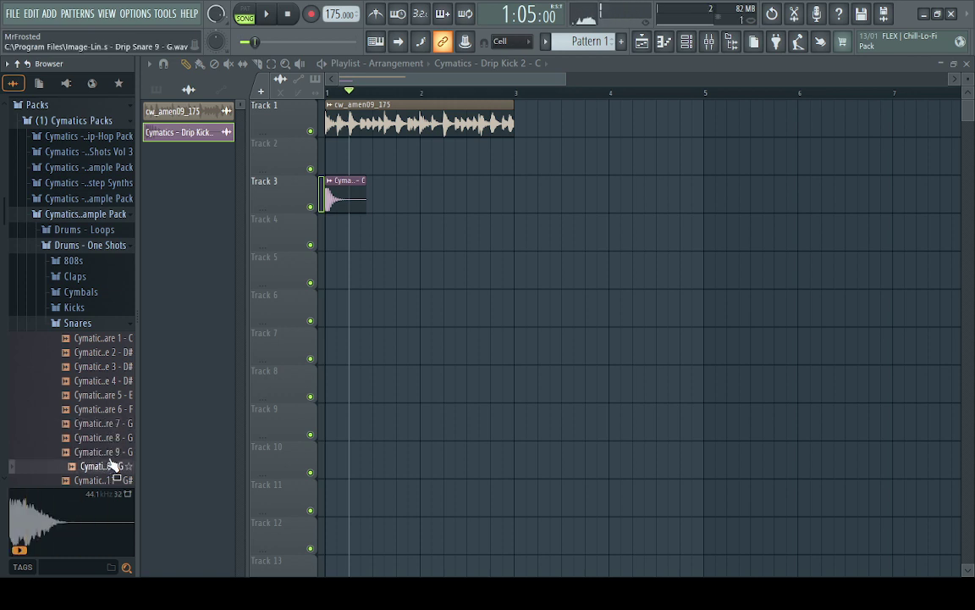
Close this sample pack and open the one-shot Snares folder of the Cymatics Starter Pack whose name begins with E.
click(118, 216)
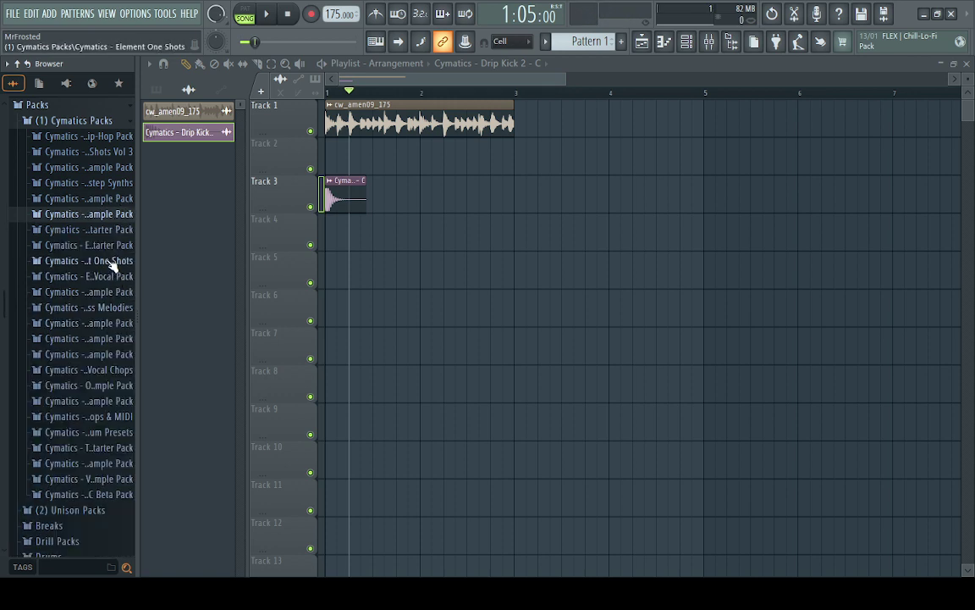
click(99, 244)
click(105, 277)
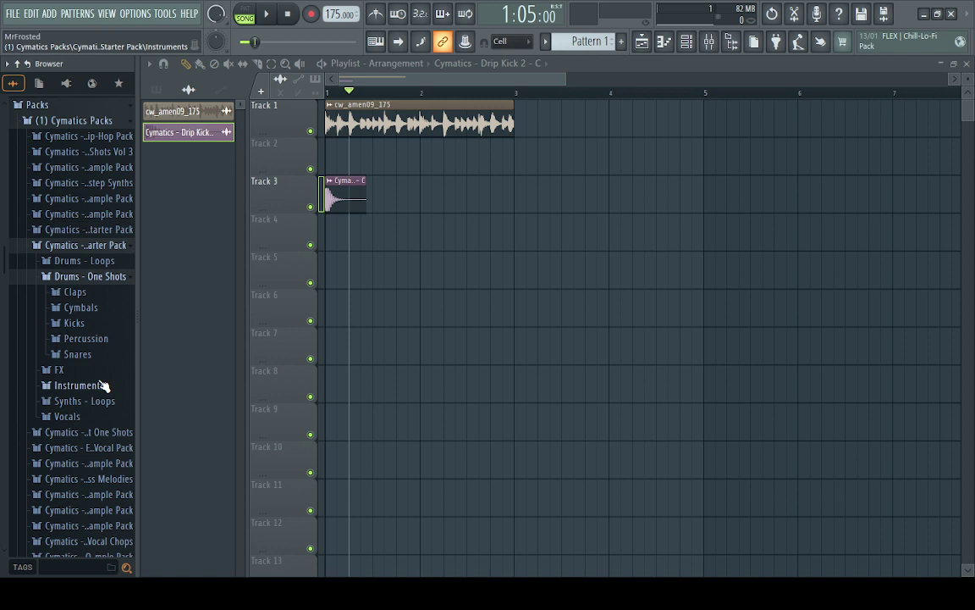
click(89, 355)
scroll(94, 372, down, 3)
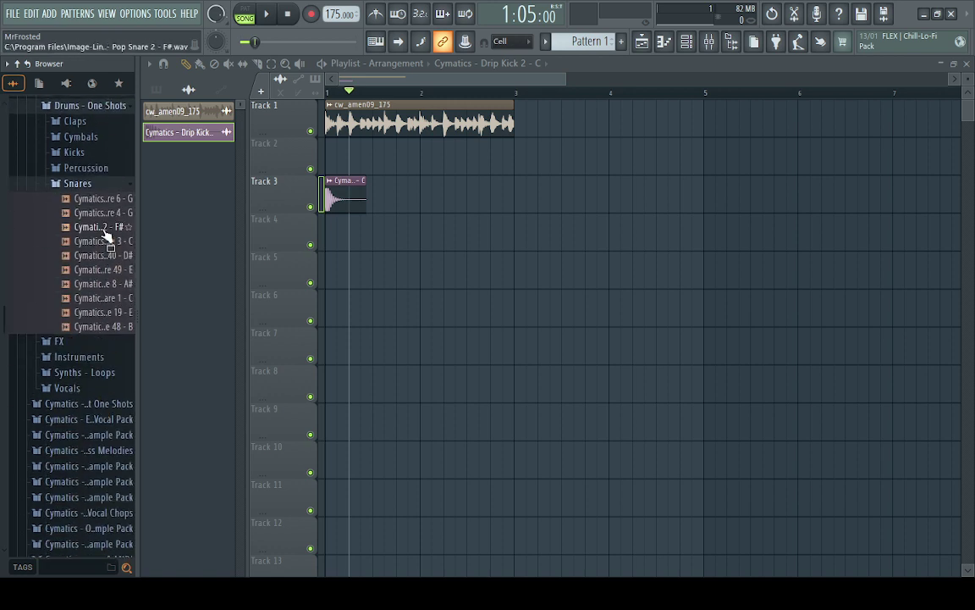
Audition several snares and place Ultimate Snare 1 - C on Track 1 at 3:09.
click(104, 227)
click(104, 270)
click(102, 298)
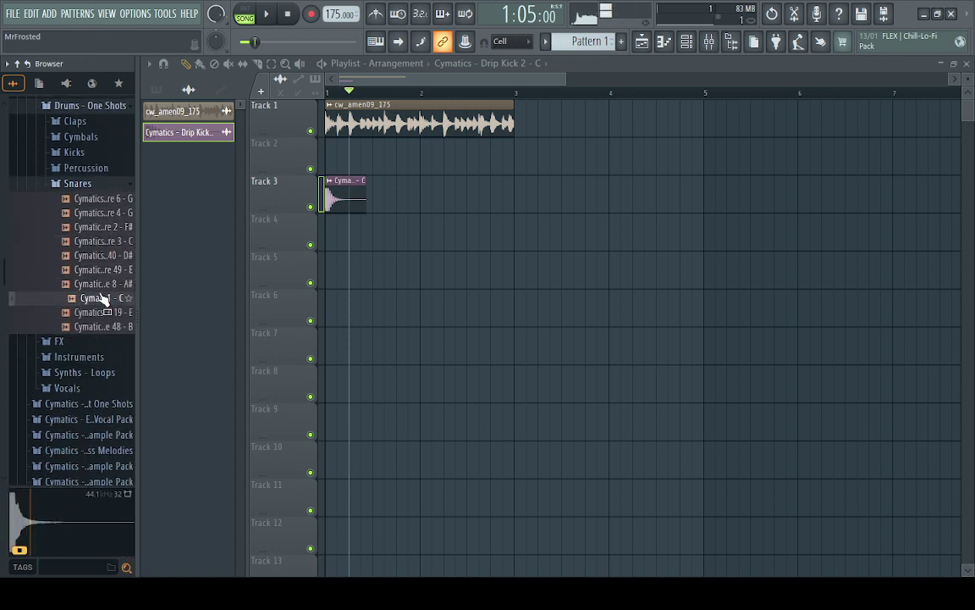
drag(103, 298, 571, 110)
Play the placed snare from 3:09 and shorten its clip to the initial hit.
click(565, 93)
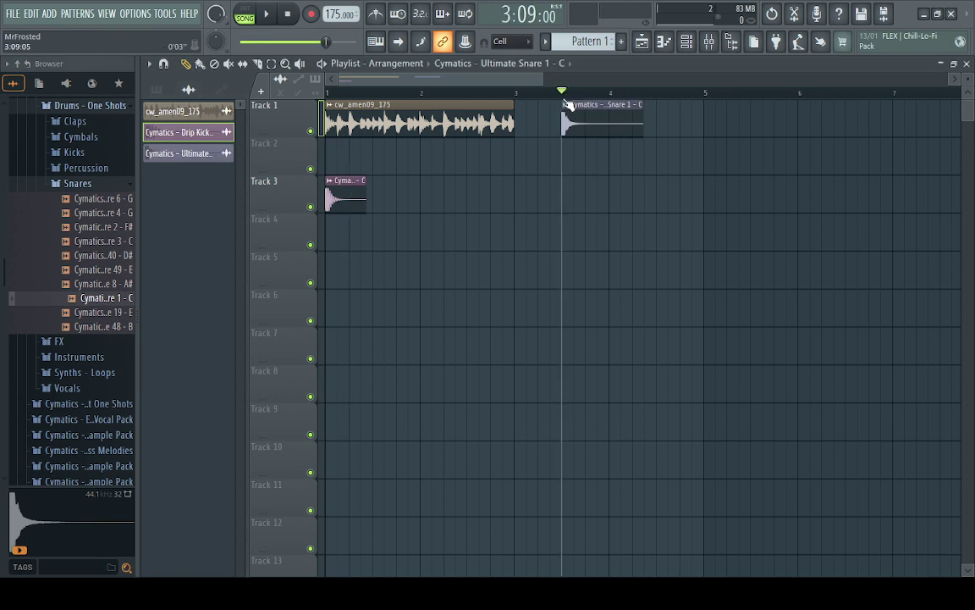
key(space)
key(space)
click(588, 120)
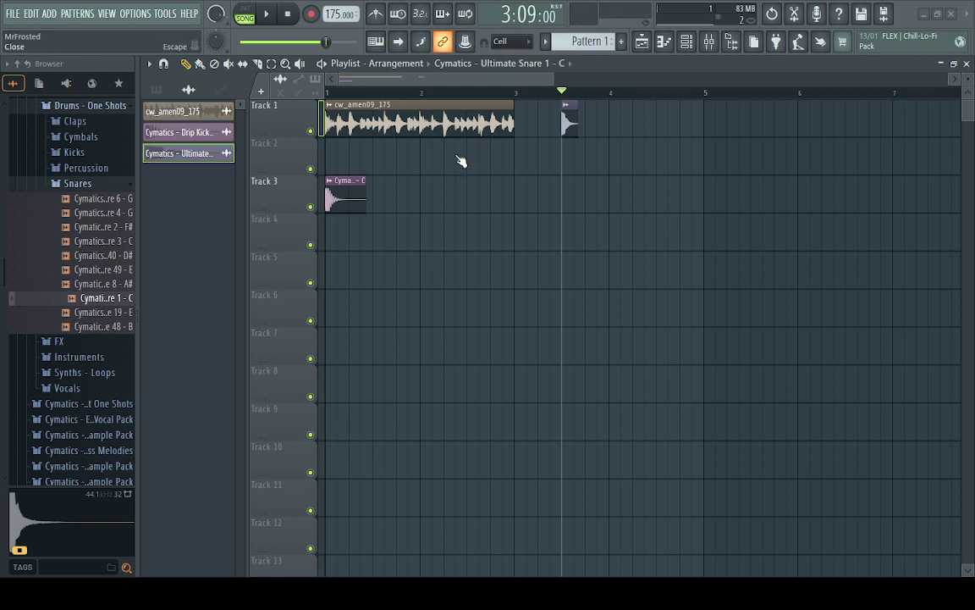
Move the kick to the start of bar 3 on Track 2 and the snare to 3:05 on Track 1, and play them together.
drag(358, 198, 540, 123)
click(521, 93)
key(space)
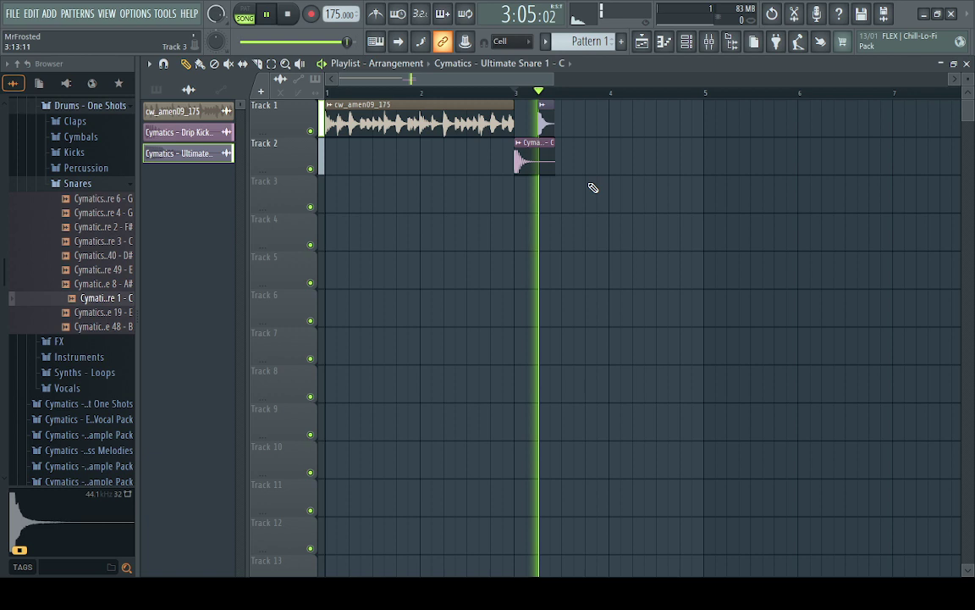
key(space)
Close the Snares folder and audition the ride samples in the Cymbals folder.
click(131, 185)
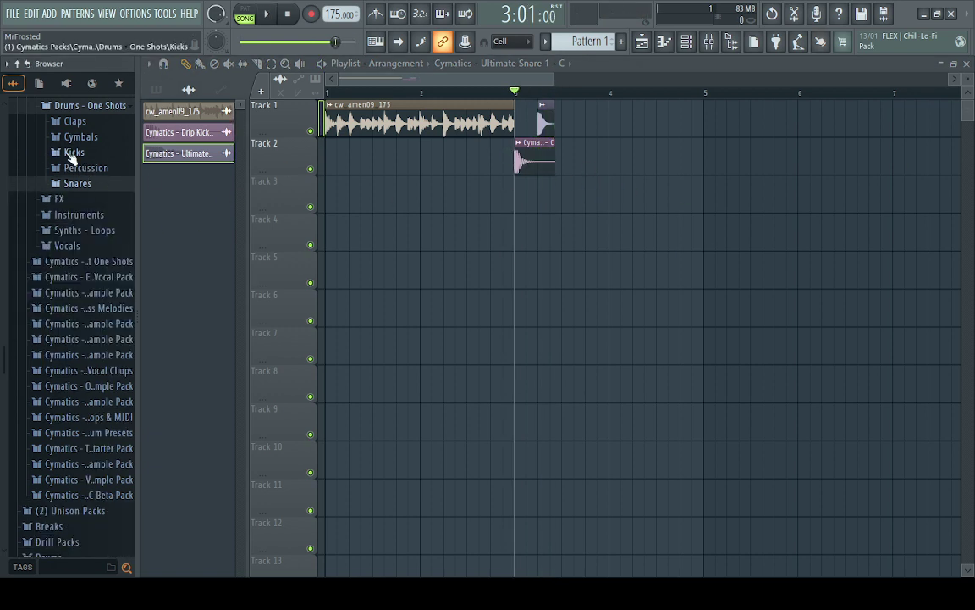
click(87, 138)
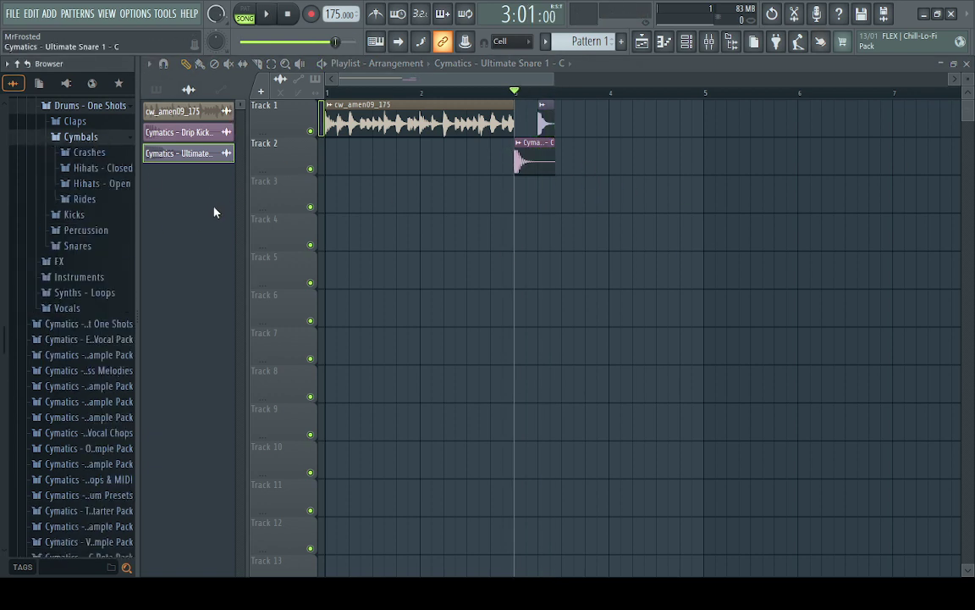
click(85, 198)
click(101, 228)
click(104, 218)
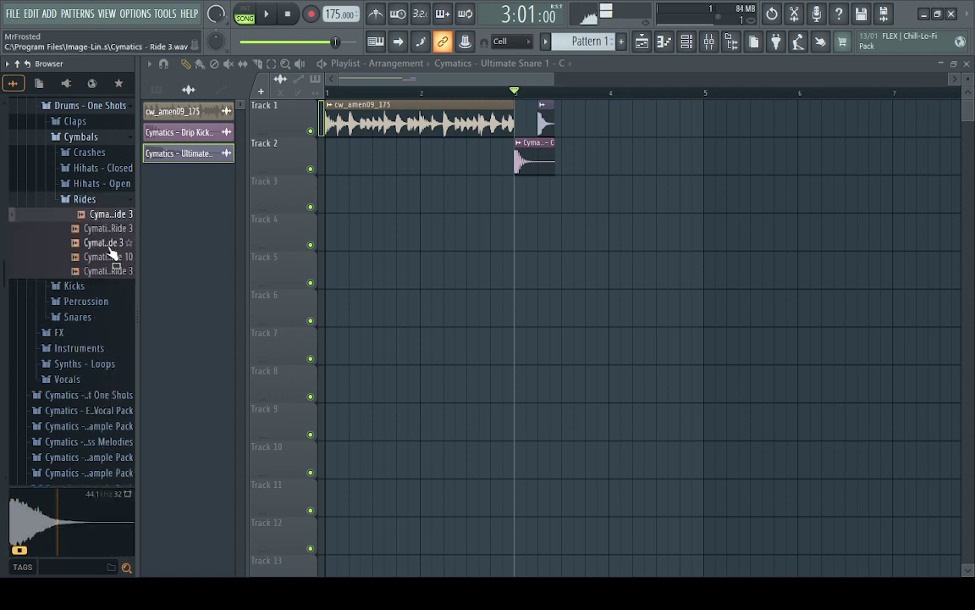
click(110, 246)
click(109, 260)
click(110, 270)
click(97, 199)
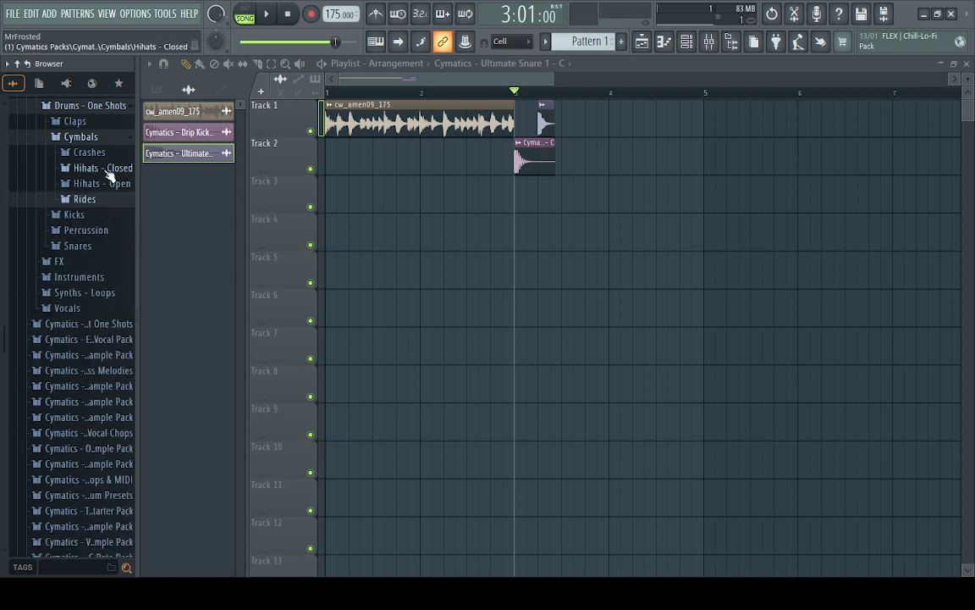
Audition the open hi-hats, place Open Hat 5 at the start of bar 3 on Track 3, and close the Cymbals folder.
click(110, 184)
click(108, 200)
click(109, 213)
click(108, 227)
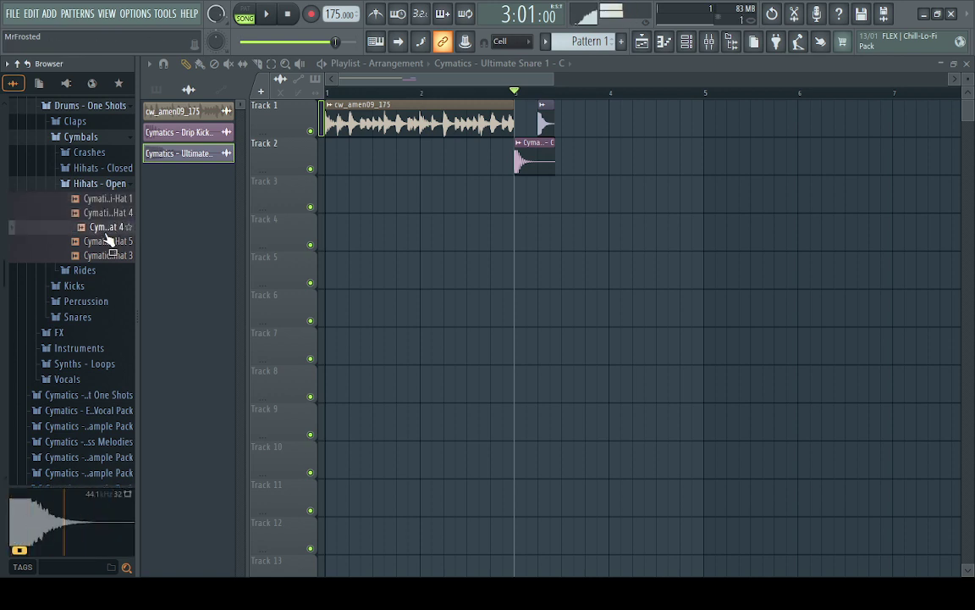
click(108, 241)
drag(108, 252, 523, 202)
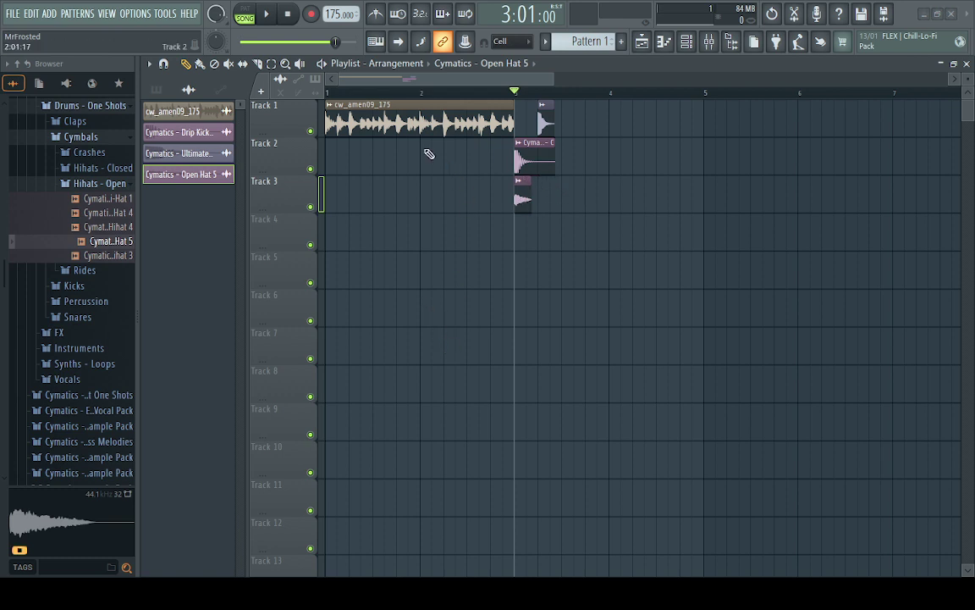
click(100, 181)
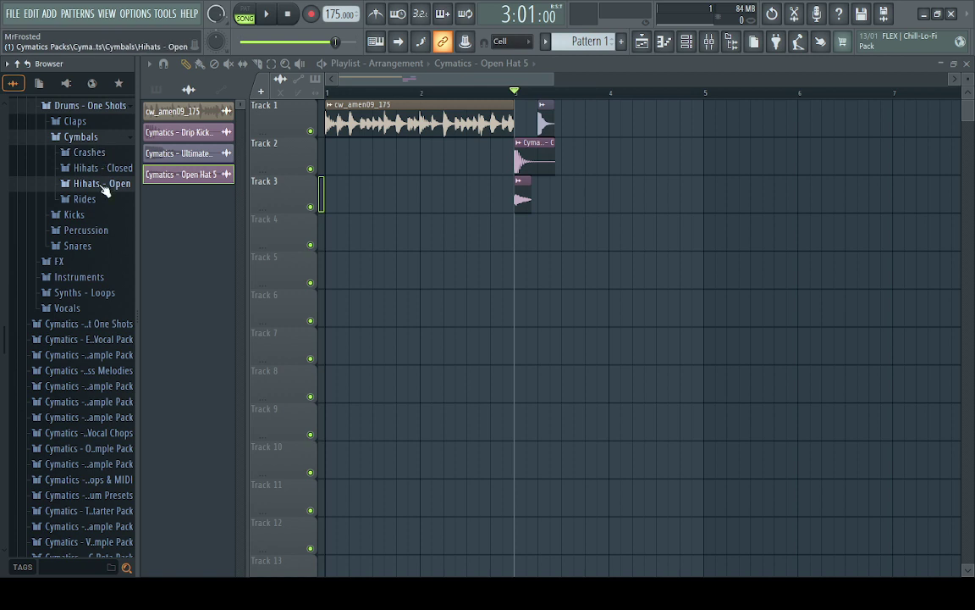
click(108, 135)
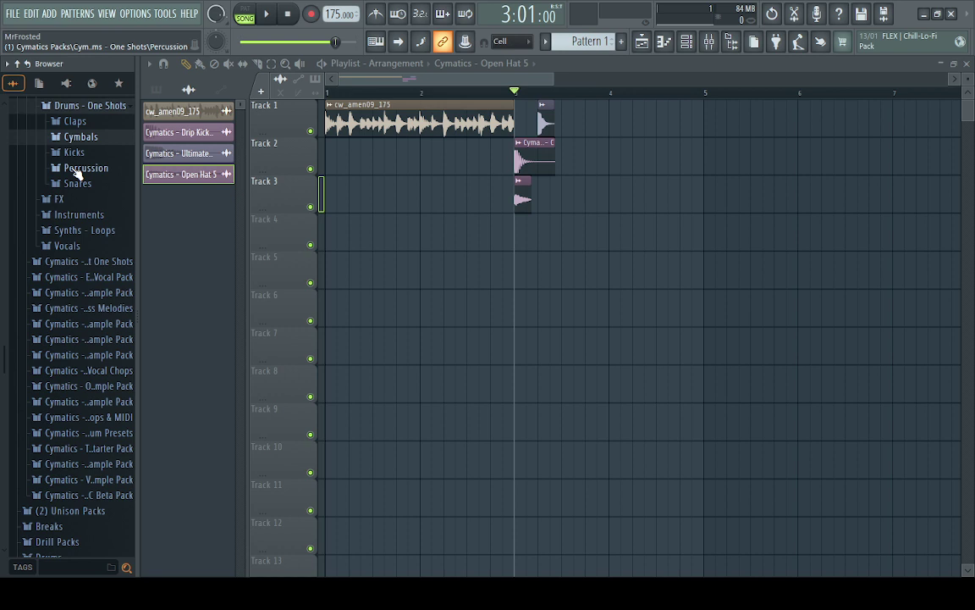
Play short portions of the amen break loop from 1:05 and 1:07 for comparison.
click(358, 95)
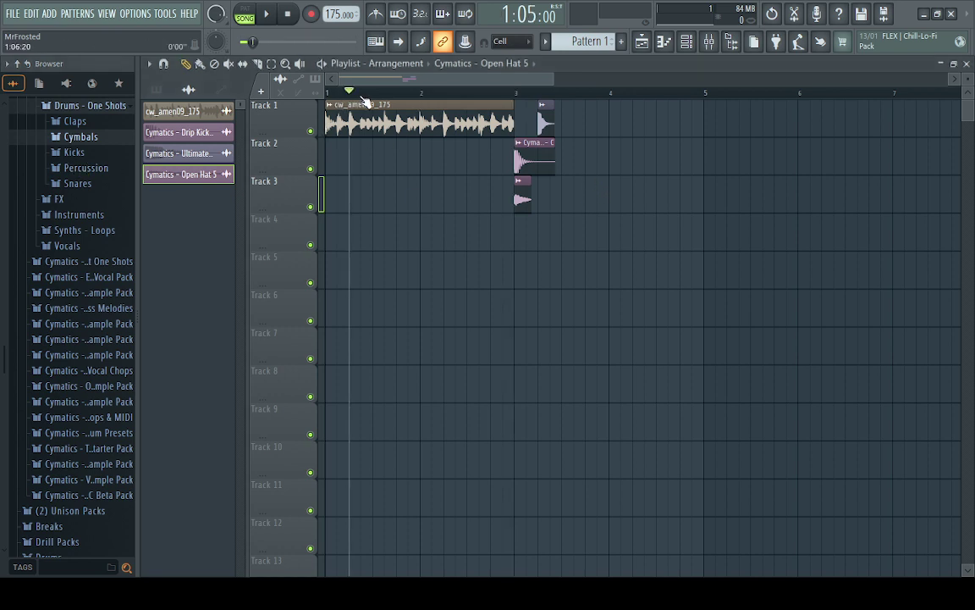
click(367, 96)
key(space)
key(space)
key(space)
key(space)
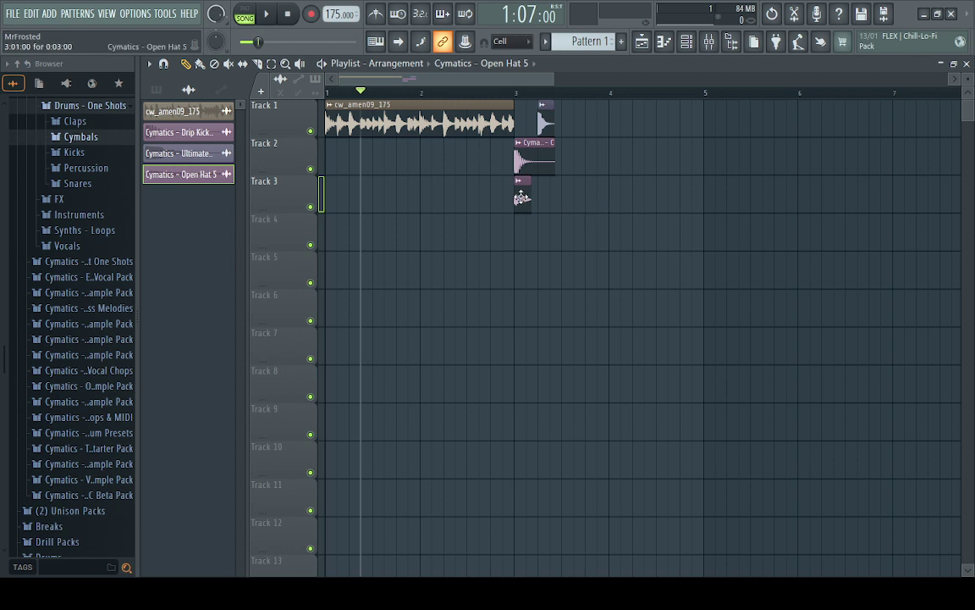
Move the open hat to the start of bar 4 on Track 3 and play it from there.
drag(522, 200, 615, 201)
click(618, 93)
key(space)
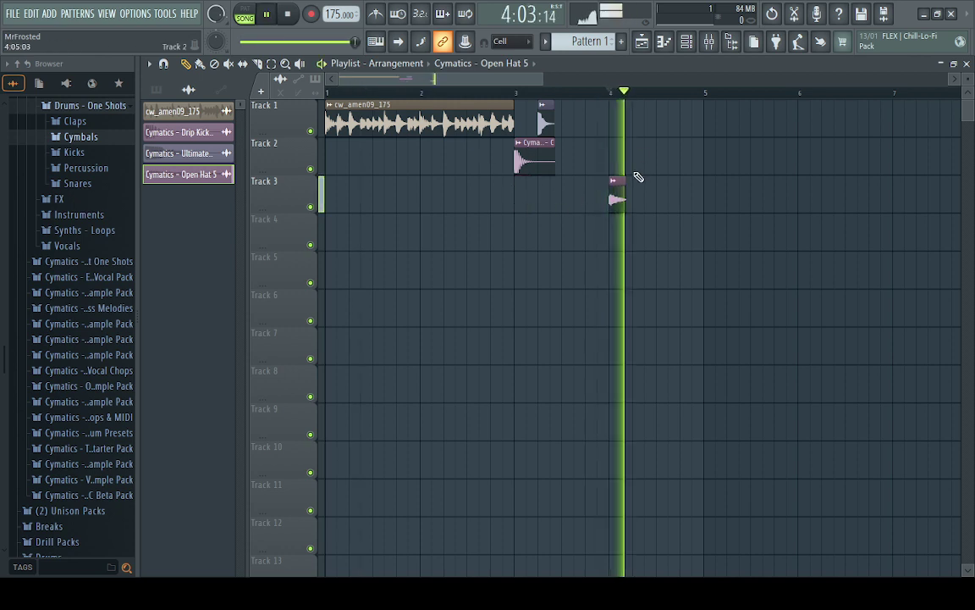
key(space)
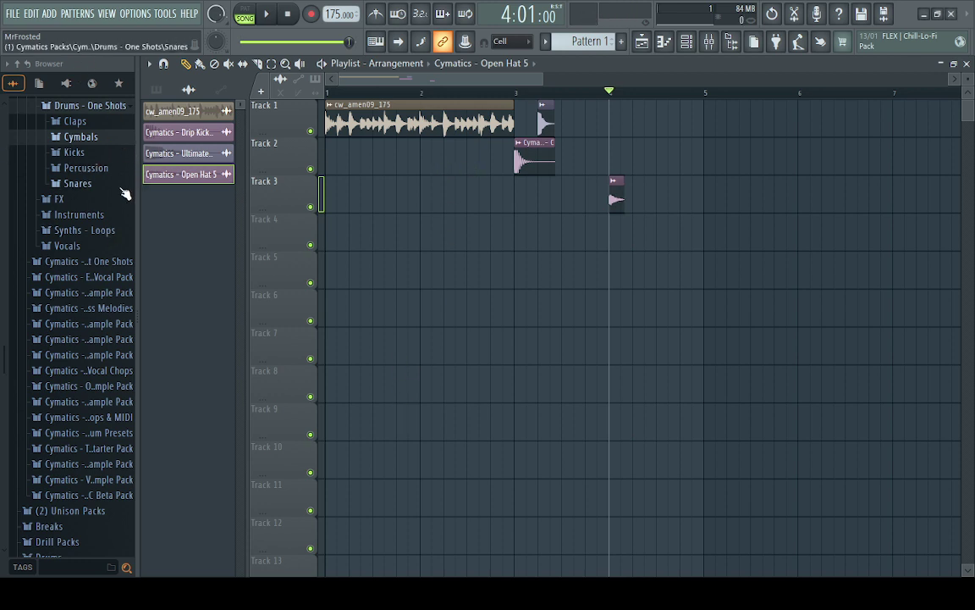
Audition several one-shot snares and place Titan Snare 40 - D# on Track 2 at 4:05.
click(76, 184)
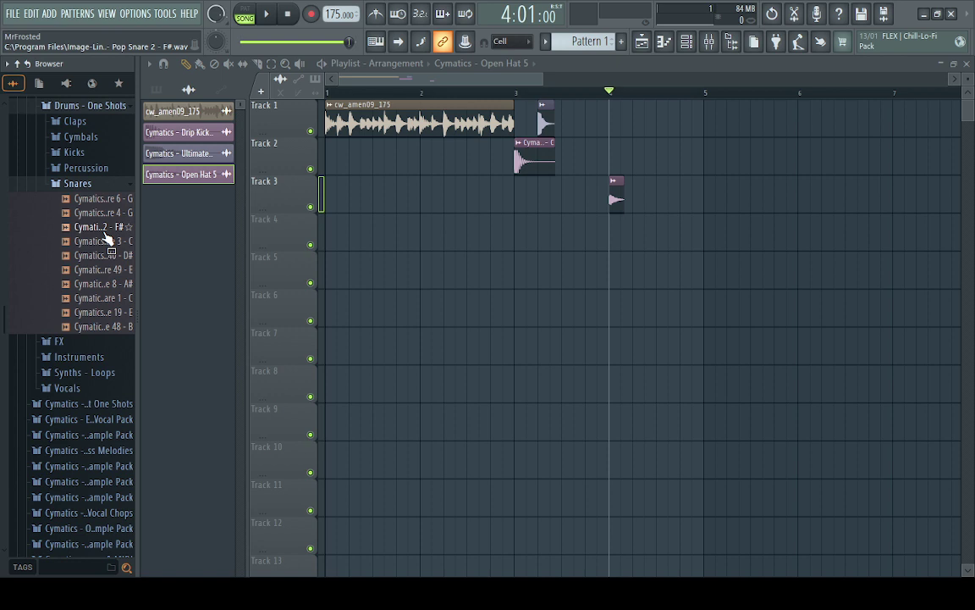
click(105, 227)
click(106, 213)
click(108, 227)
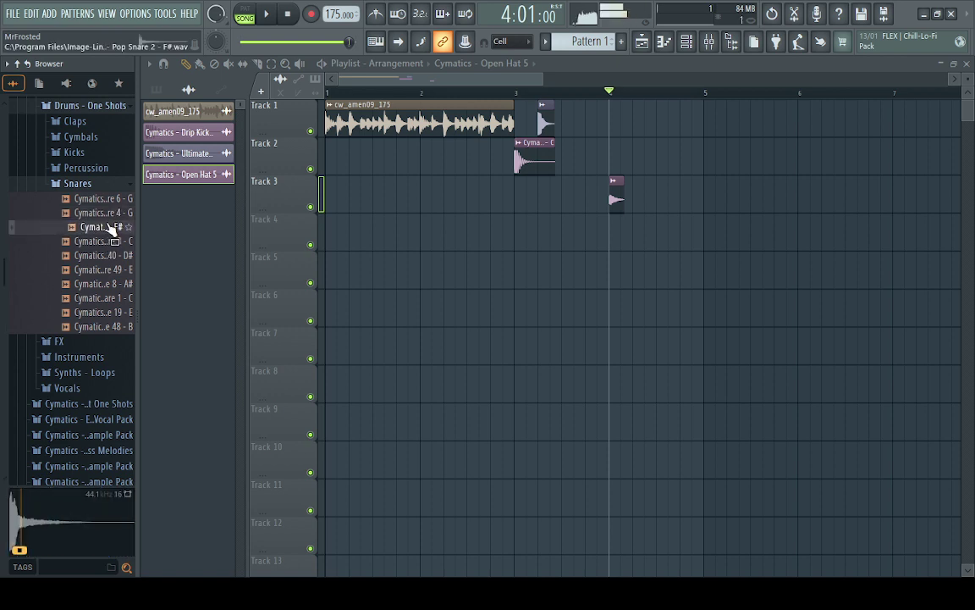
click(118, 255)
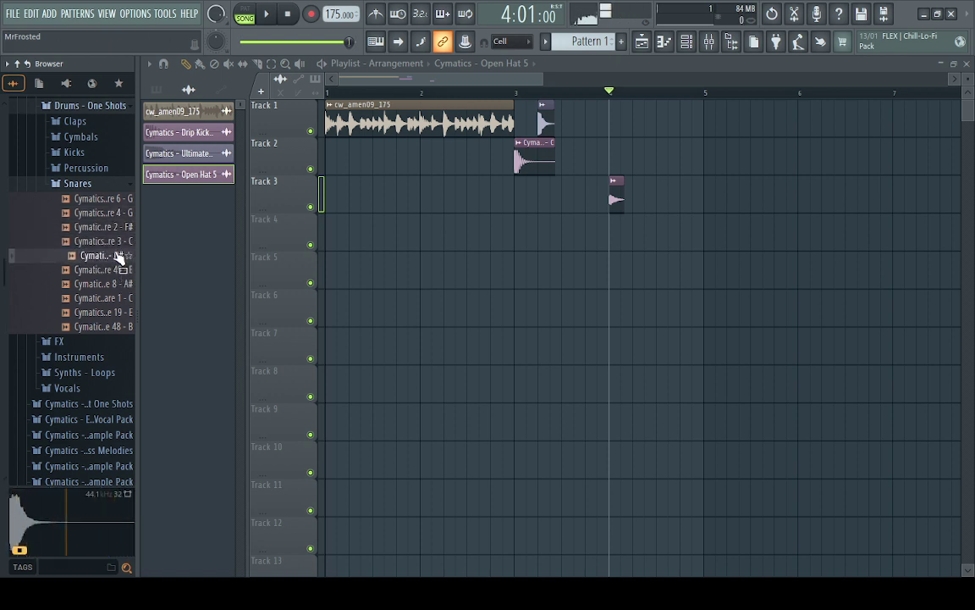
drag(118, 256, 645, 157)
click(650, 102)
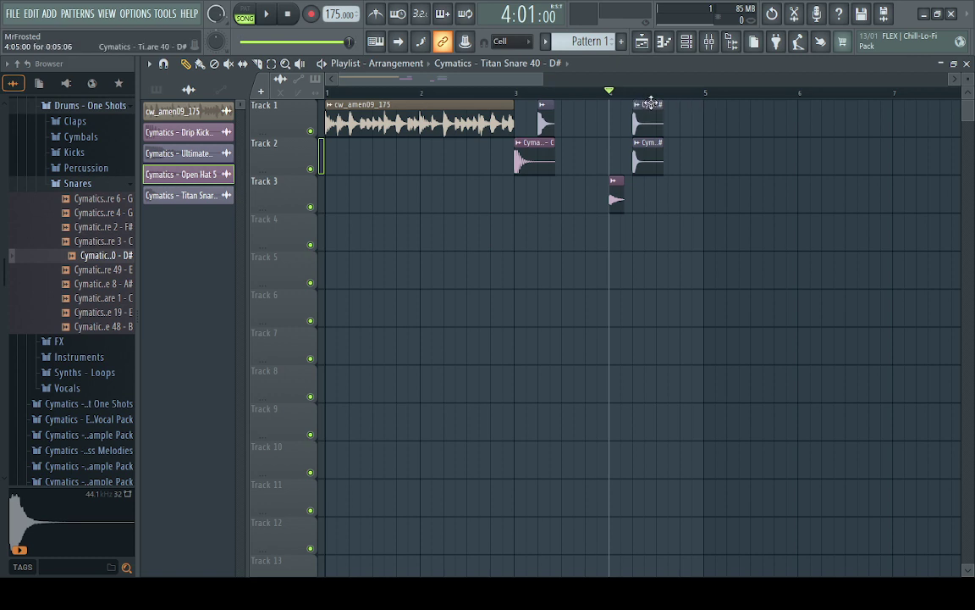
Trim the silent tail of the Titan Snare 40 - D# sample and raise its channel pitch.
scroll(653, 98, up, 4)
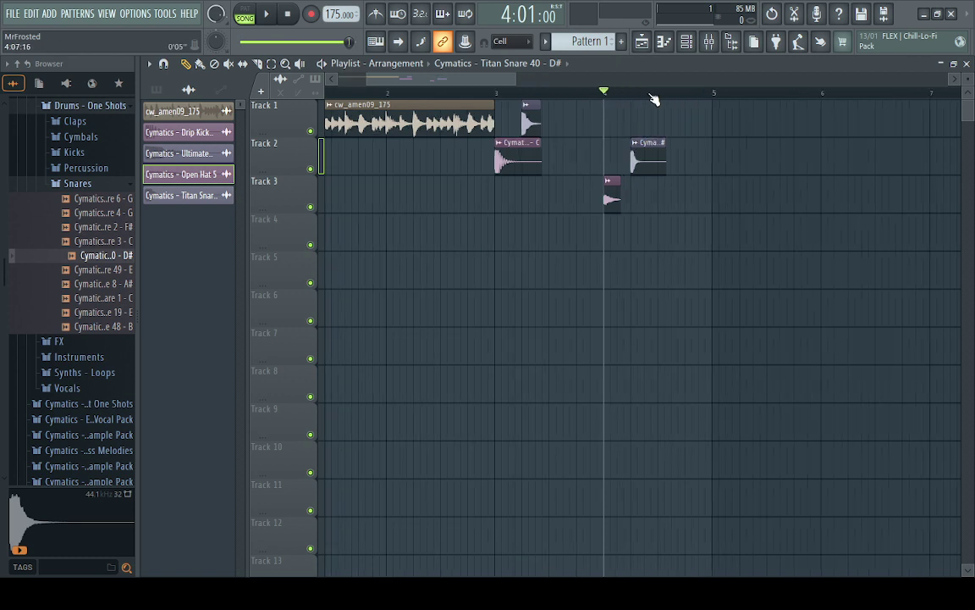
click(622, 100)
click(620, 152)
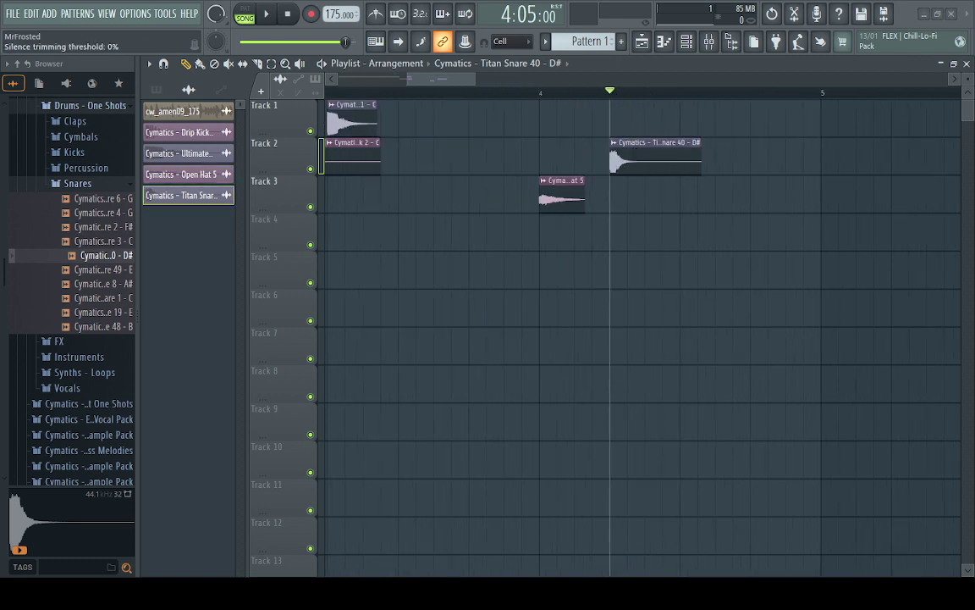
drag(359, 305, 359, 288)
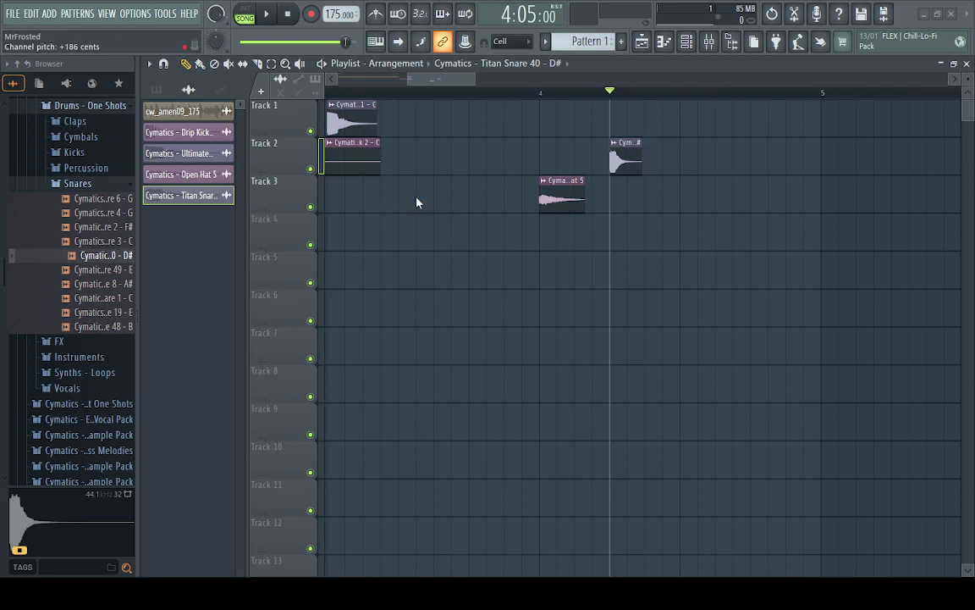
click(386, 496)
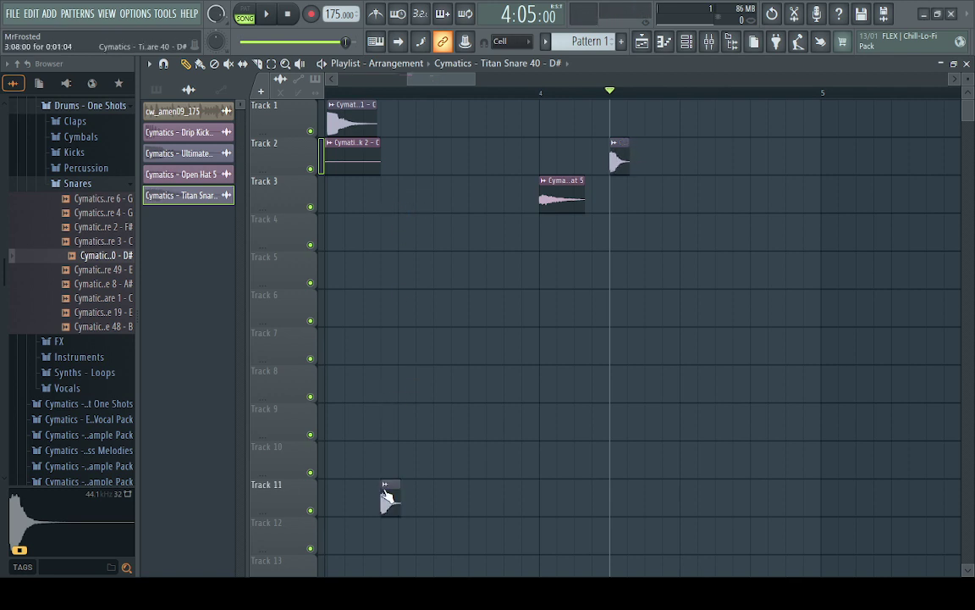
right_click(387, 510)
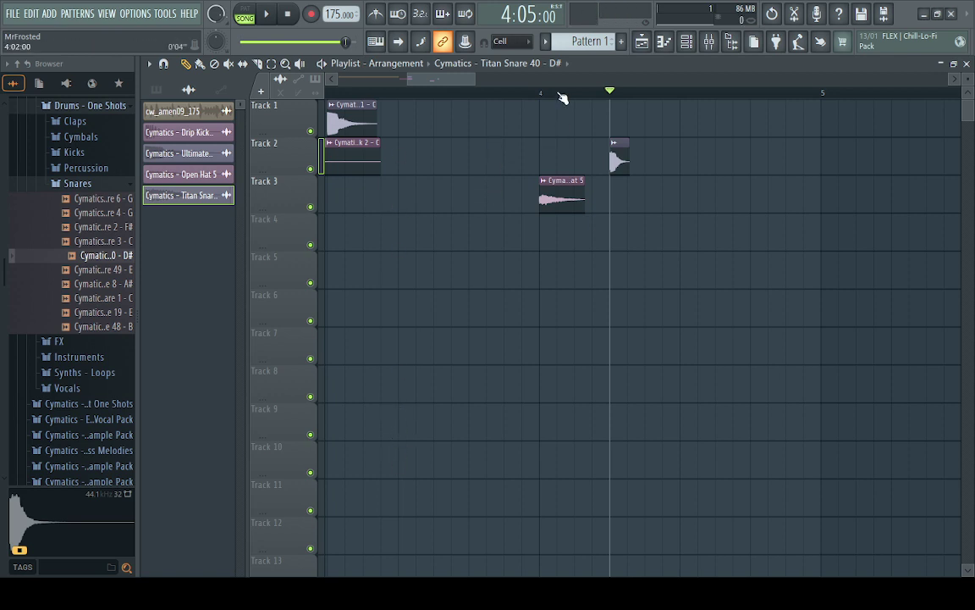
Open the piano roll and test the metronome in pattern playback mode.
scroll(563, 98, down, 4)
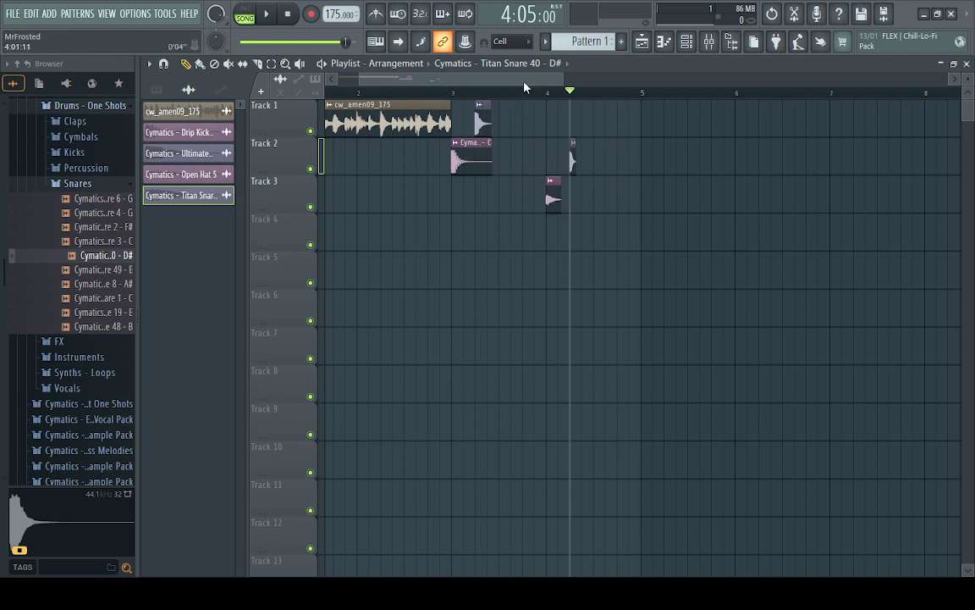
drag(521, 79, 436, 80)
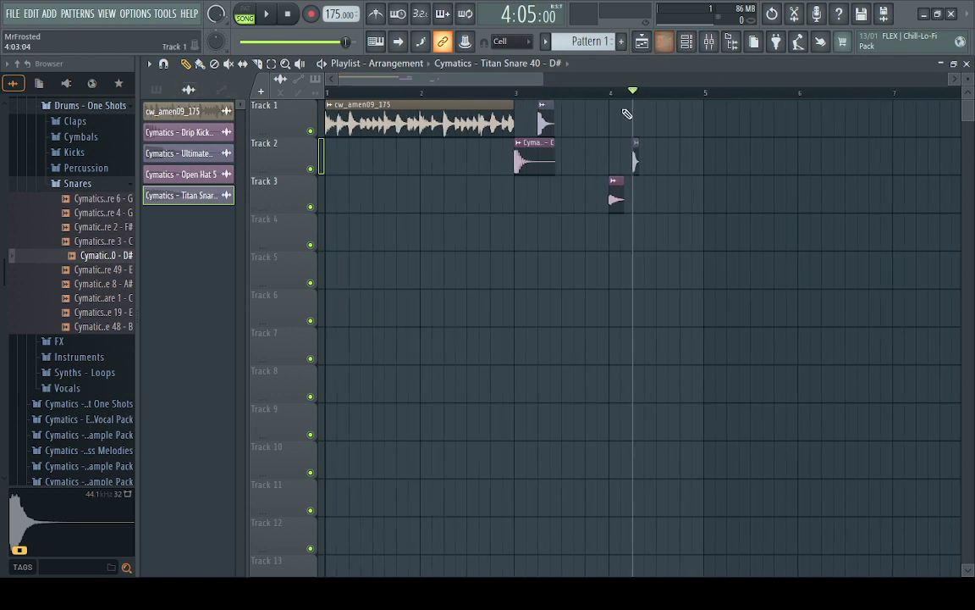
click(665, 46)
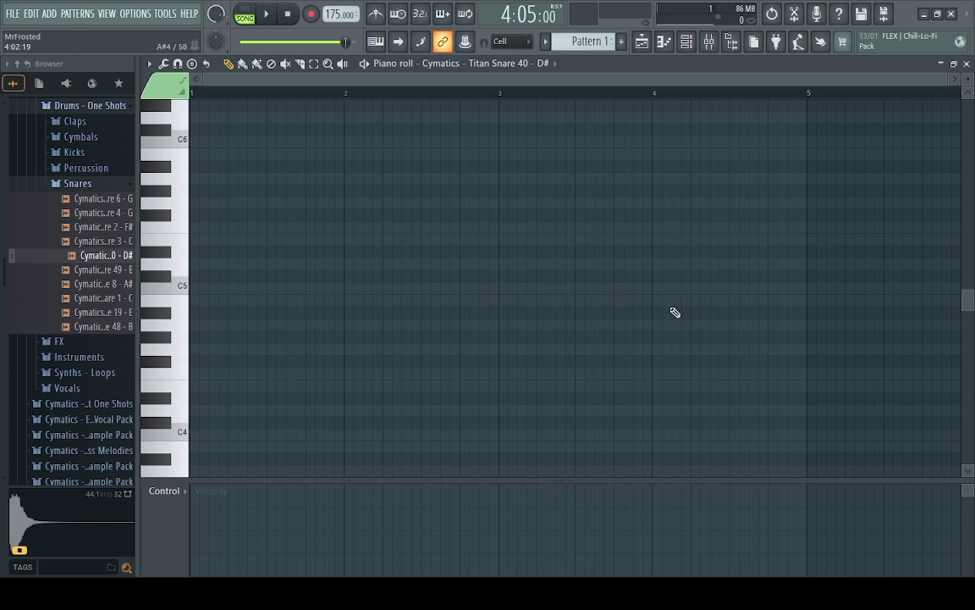
click(243, 12)
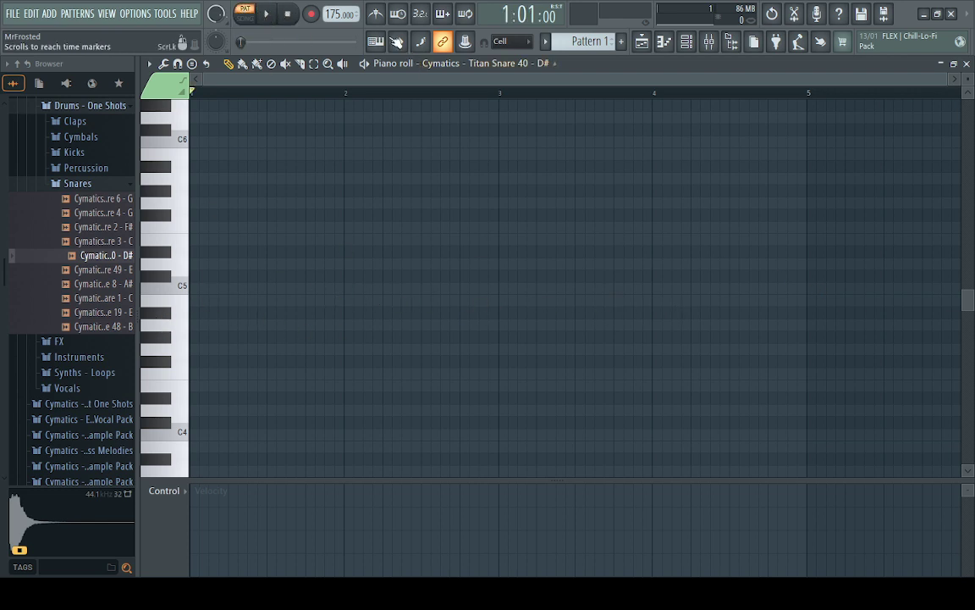
click(375, 13)
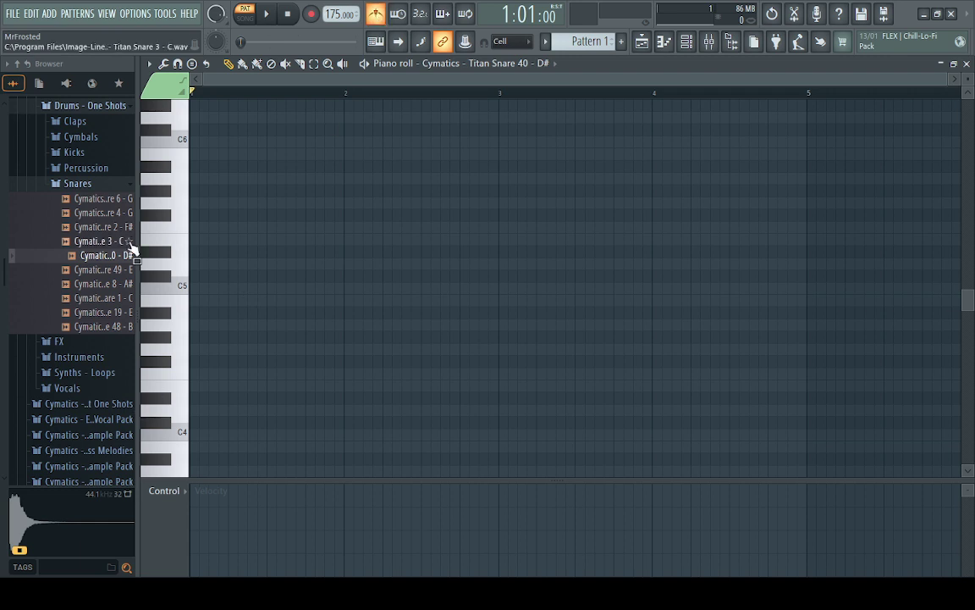
key(space)
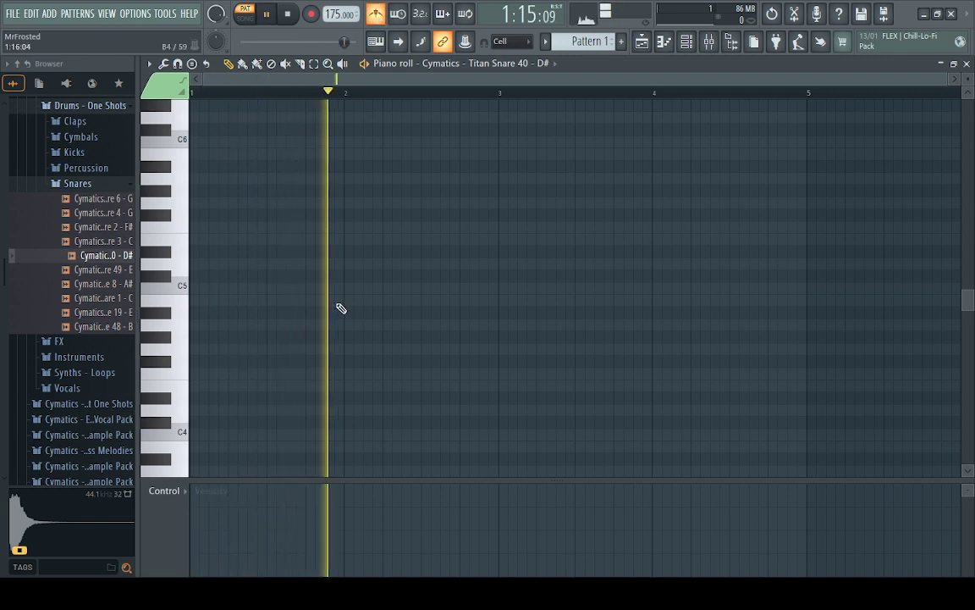
key(space)
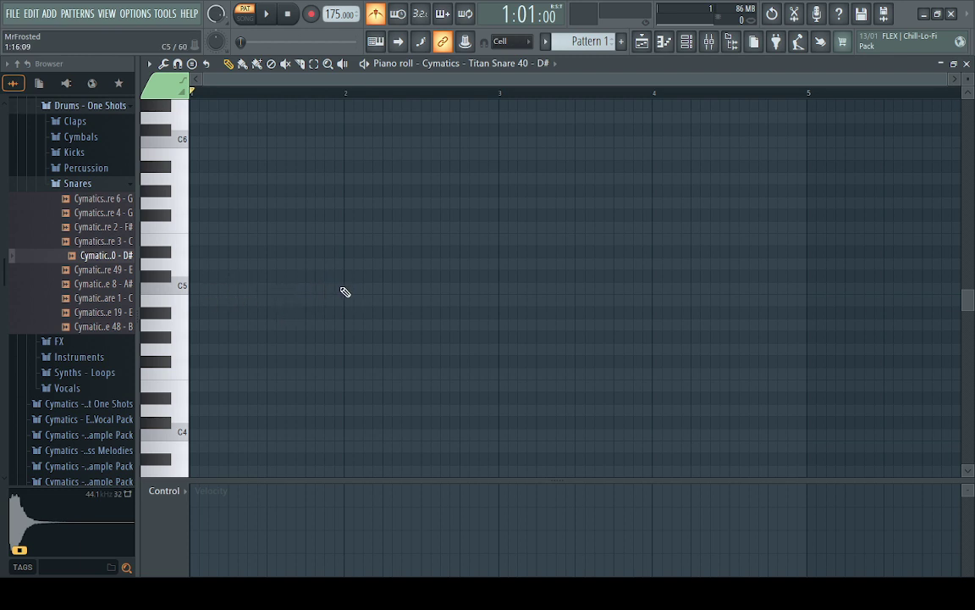
Switch the piano roll to the Drip Kick 2 - C channel and place very short C5 notes at 1:01 and 1:05.
scroll(219, 100, up, 2)
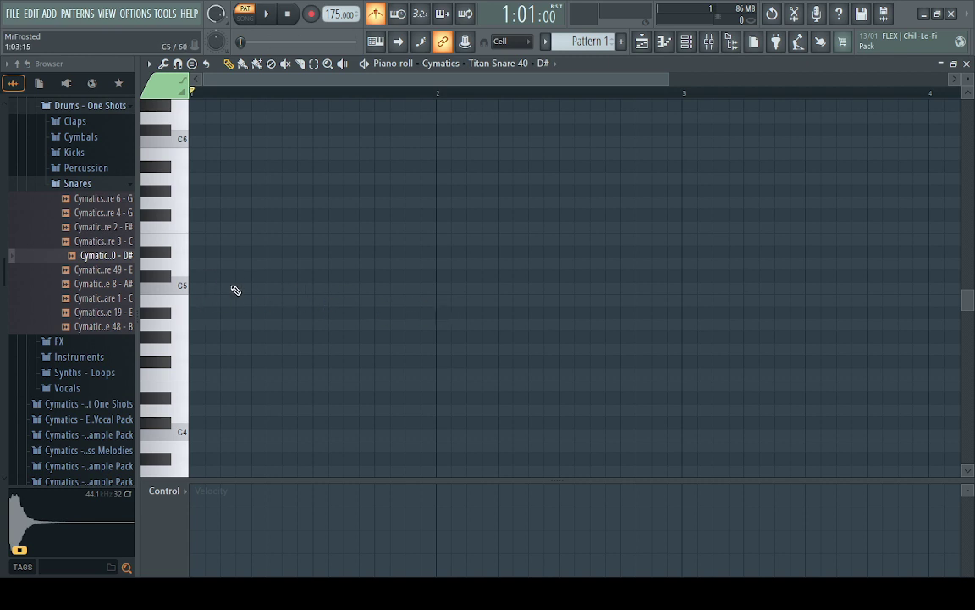
scroll(396, 90, down, 2)
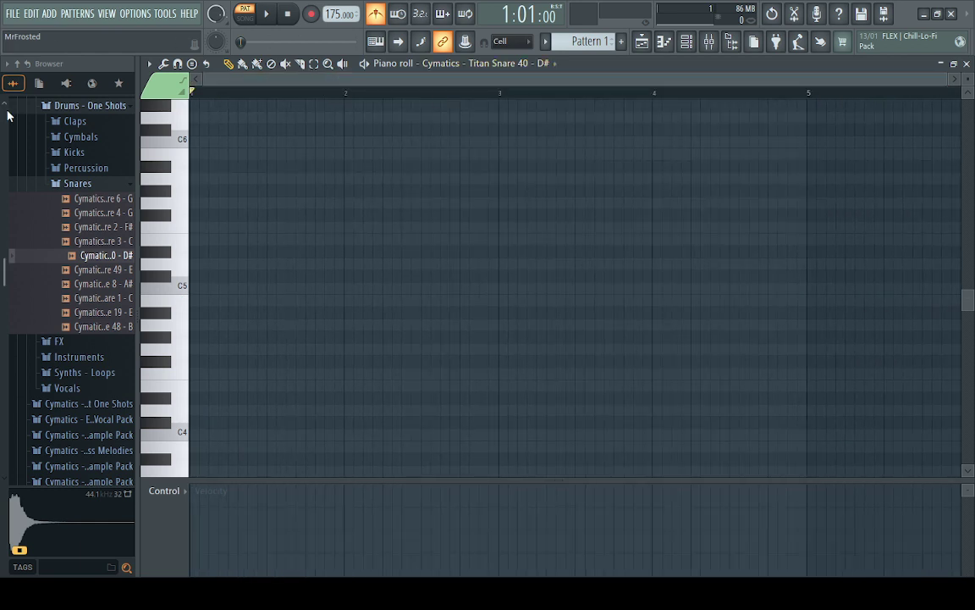
click(486, 113)
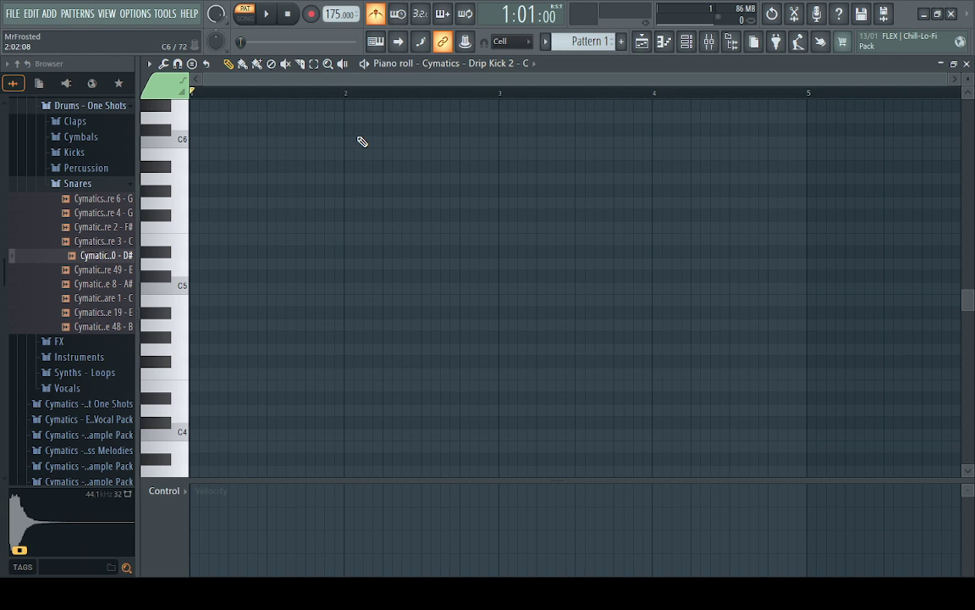
scroll(248, 93, up, 4)
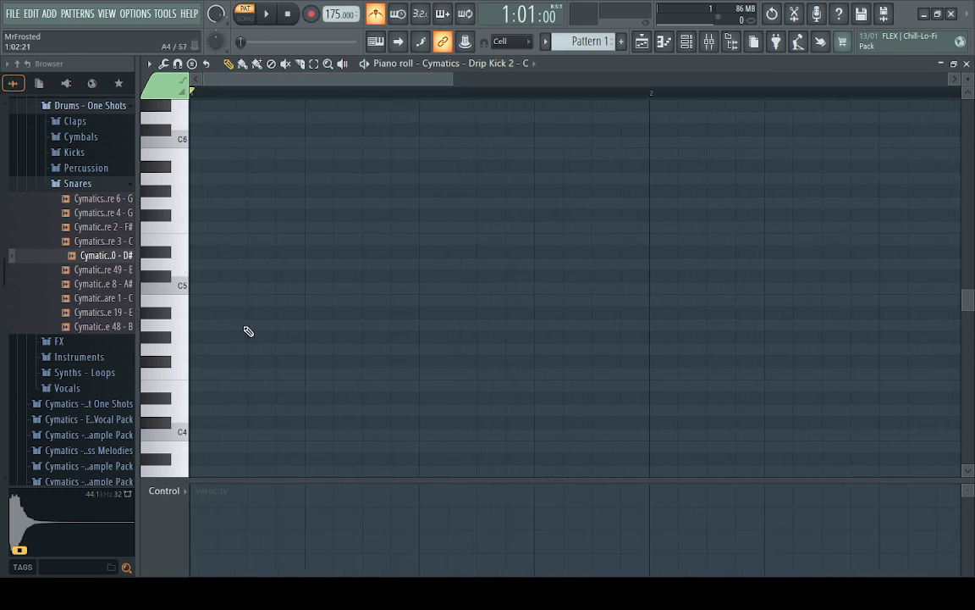
click(216, 288)
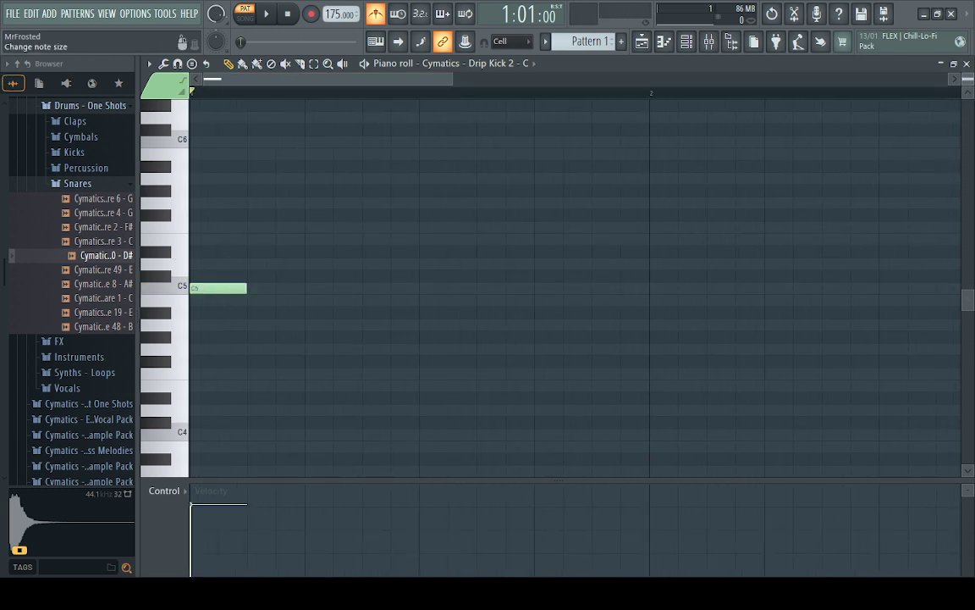
drag(246, 288, 194, 285)
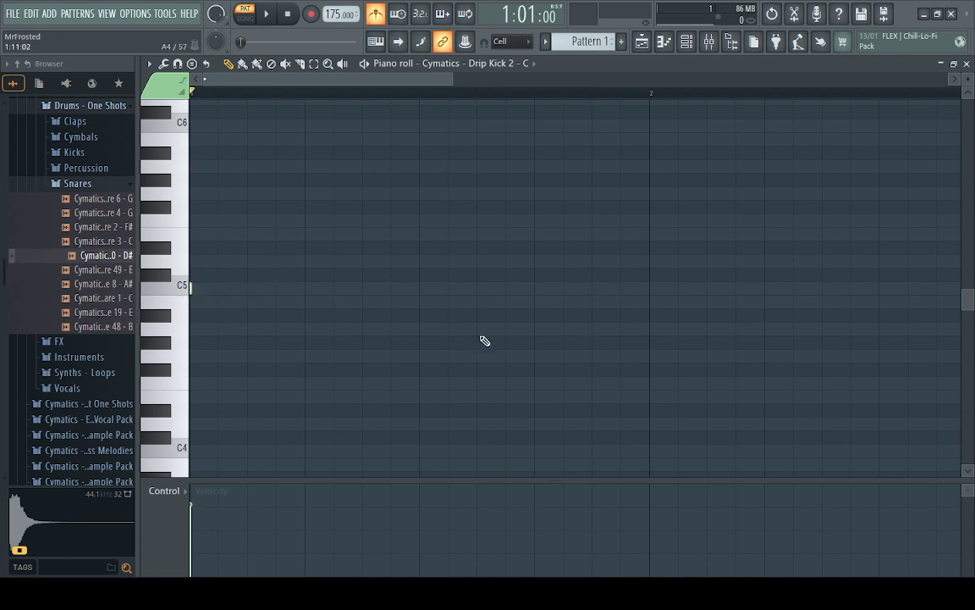
click(304, 287)
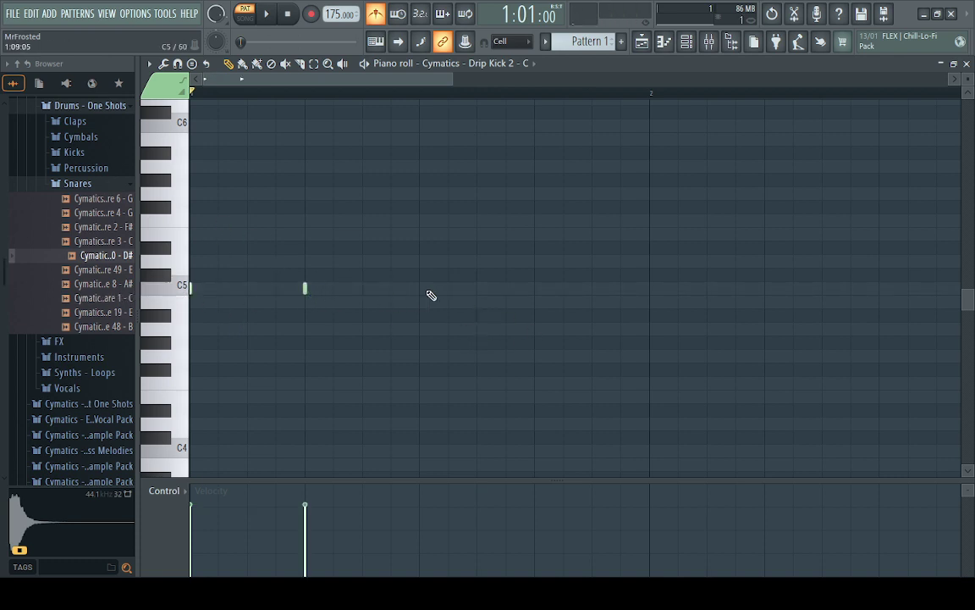
Add short C5 kick notes at 1:09 and 1:13 and play back the pattern with a kick on every beat.
click(419, 288)
click(535, 288)
key(space)
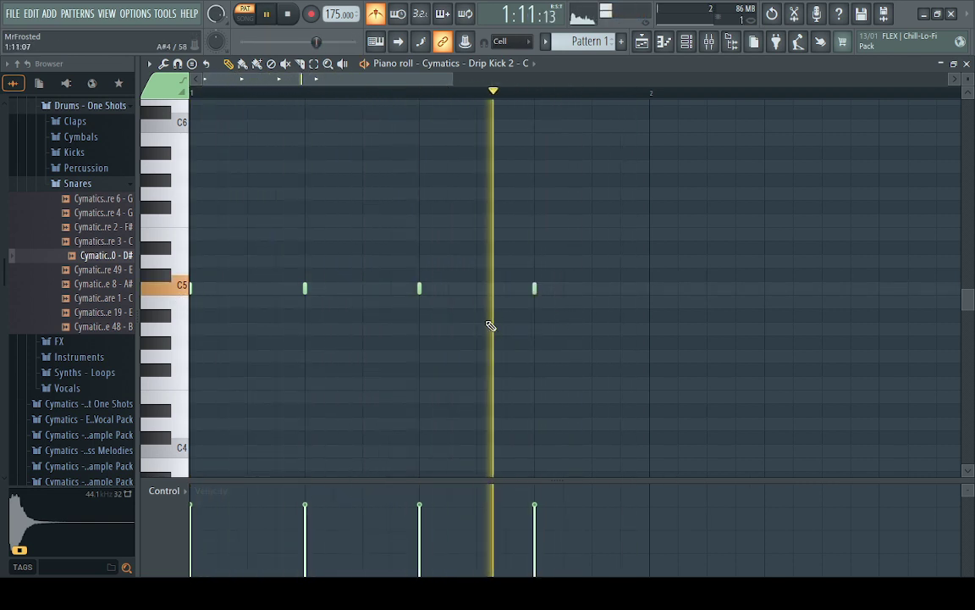
key(space)
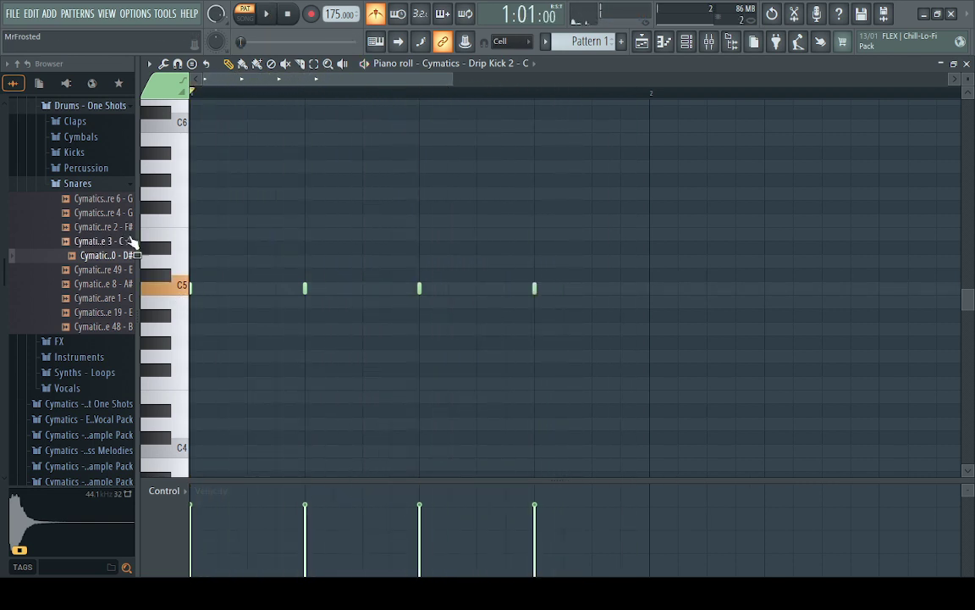
Delete all four kick notes from the Drip Kick 2 - C channel.
right_click(305, 289)
right_click(419, 289)
right_click(534, 289)
right_click(191, 289)
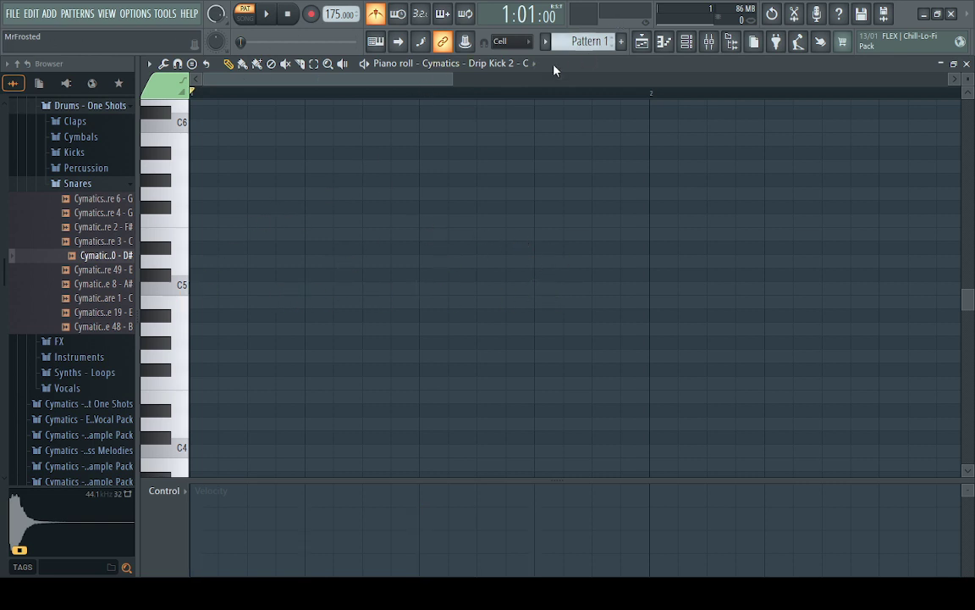
click(464, 129)
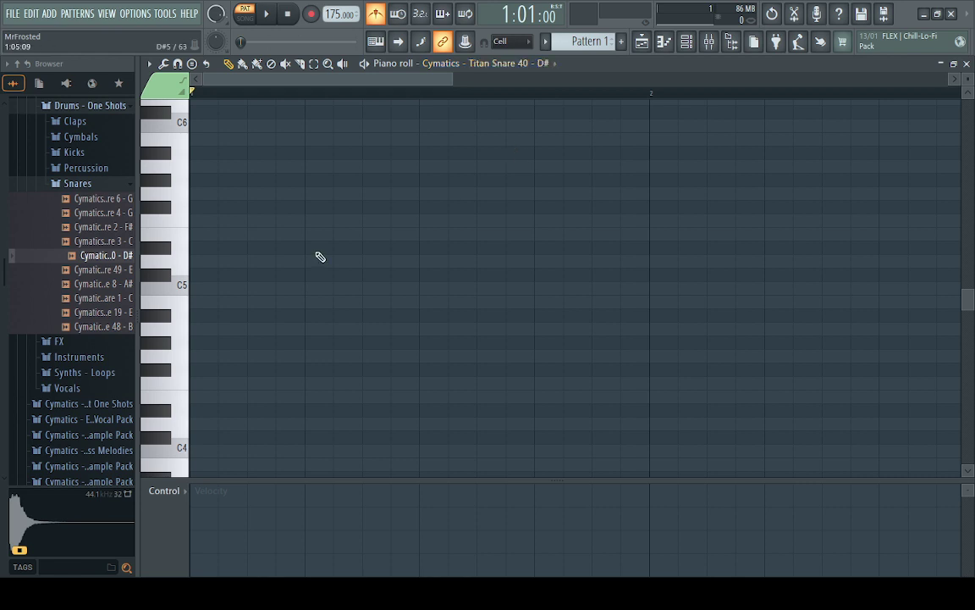
click(311, 289)
right_click(307, 289)
Switch the piano roll to Ultimate Snare 1 - C, place C5 notes at 1:05 and 1:13, and play them back.
click(522, 119)
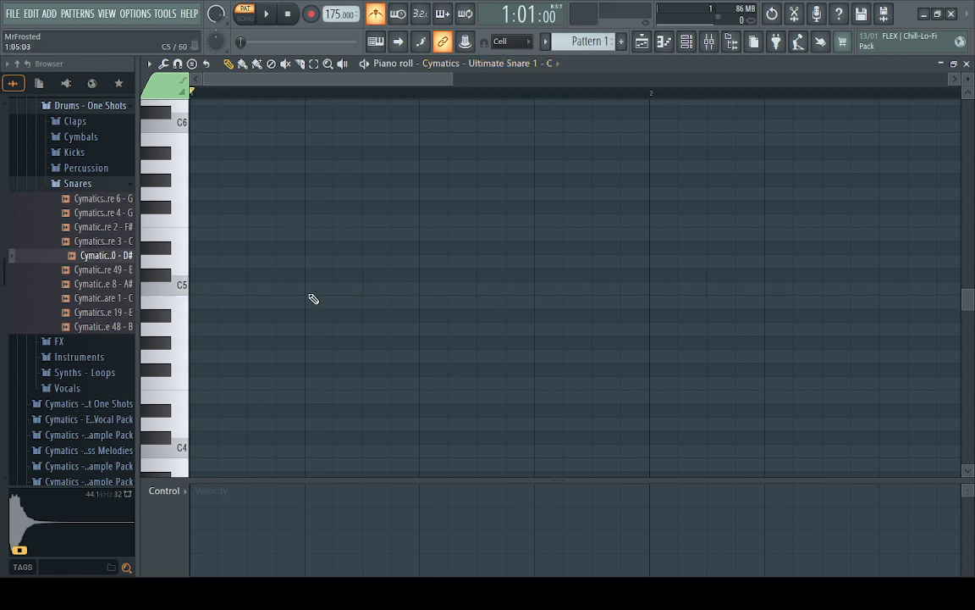
click(311, 296)
click(542, 292)
key(space)
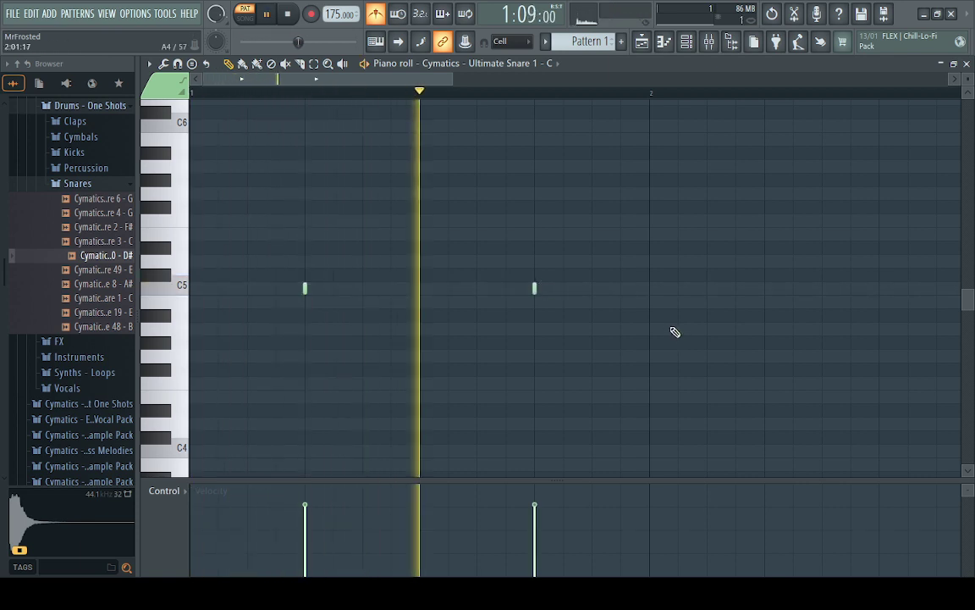
key(space)
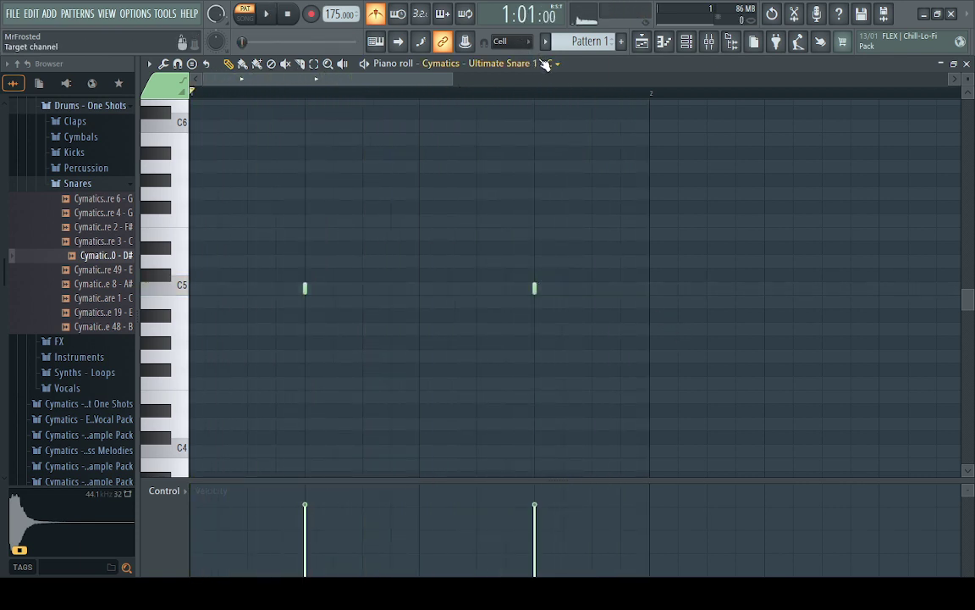
Switch to the Drip Kick 2 - C channel, place C5 kicks at 1:01 and 1:11, and play back the kick-snare pattern.
click(513, 96)
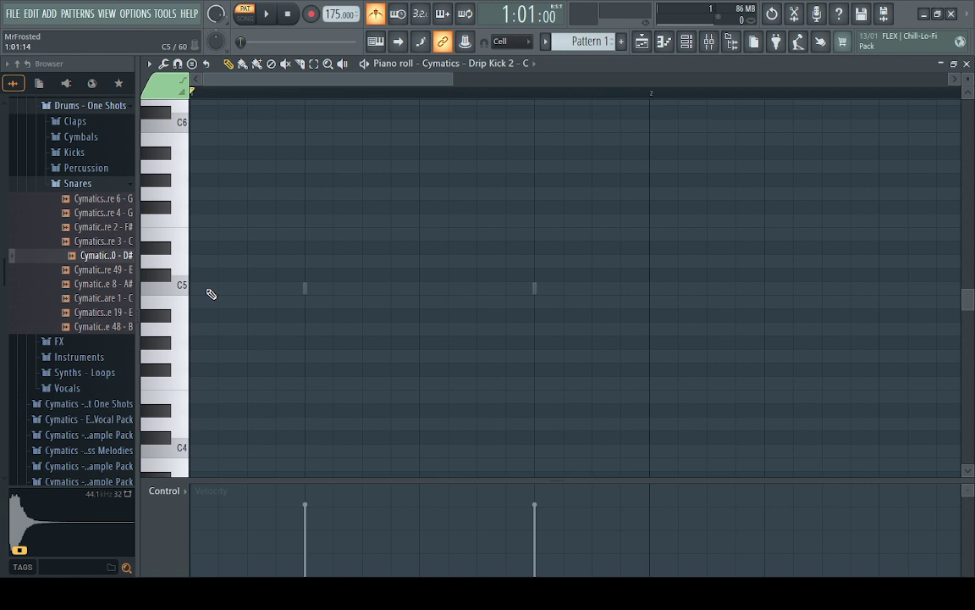
click(191, 288)
click(419, 288)
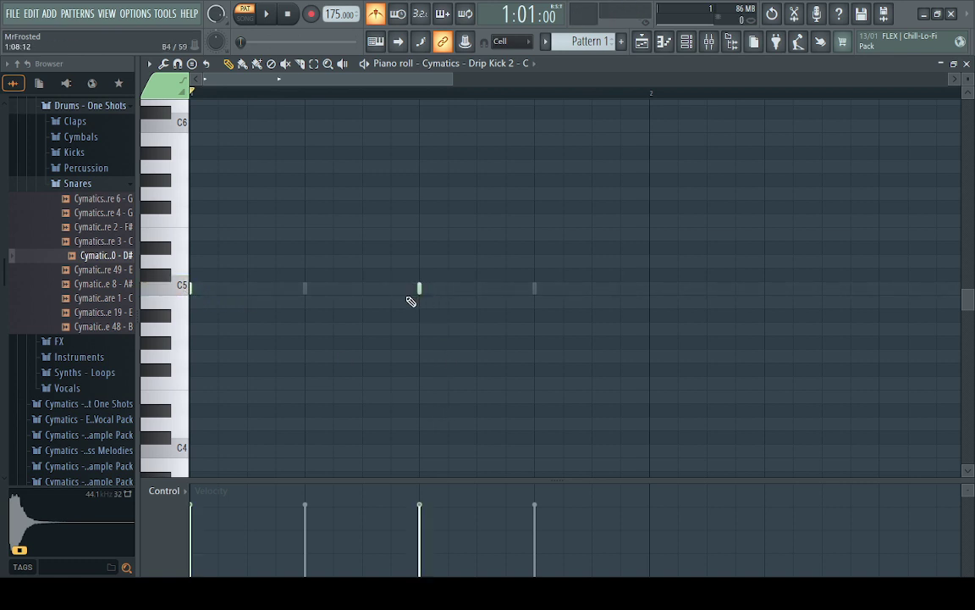
drag(420, 290, 479, 288)
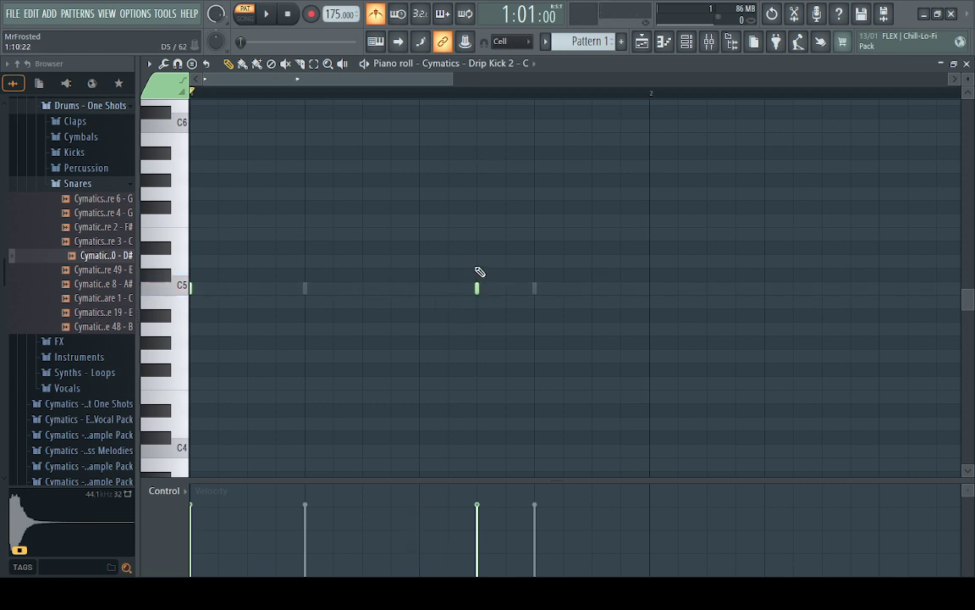
key(space)
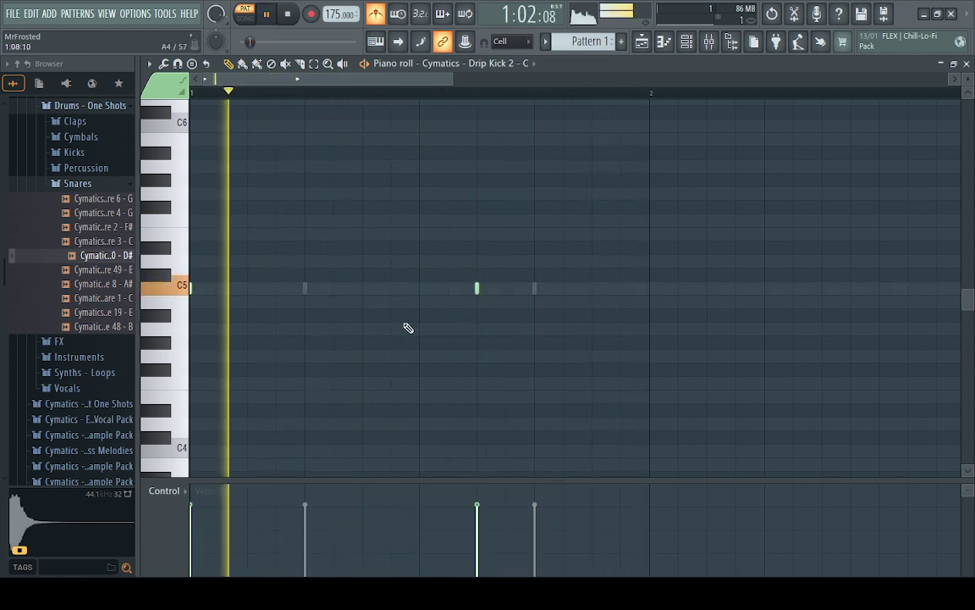
key(space)
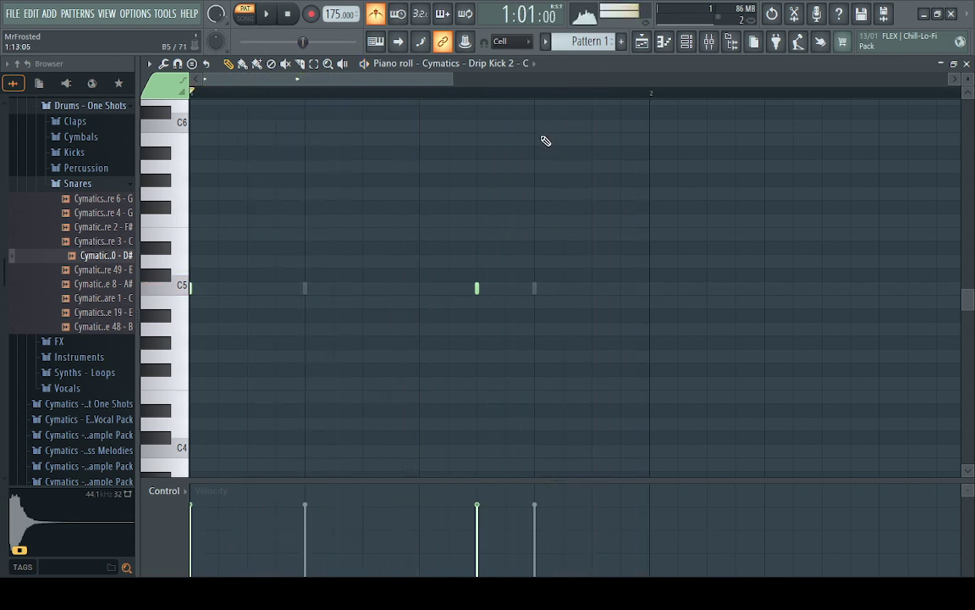
Switch to the Open Hat 5 channel, place eight C5 notes every two steps from 1:01 to 1:15, and play the pattern.
key(2)
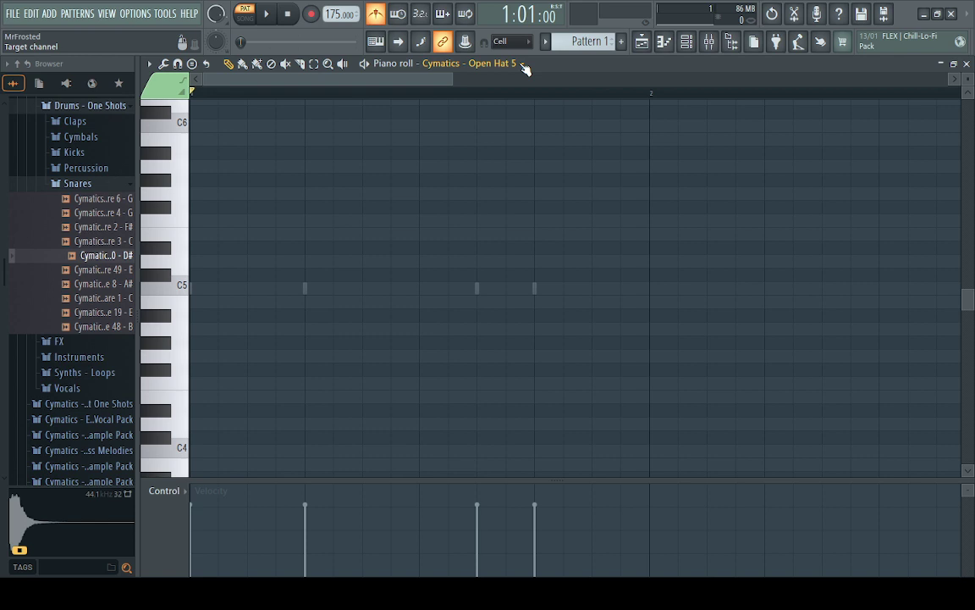
click(212, 289)
click(254, 288)
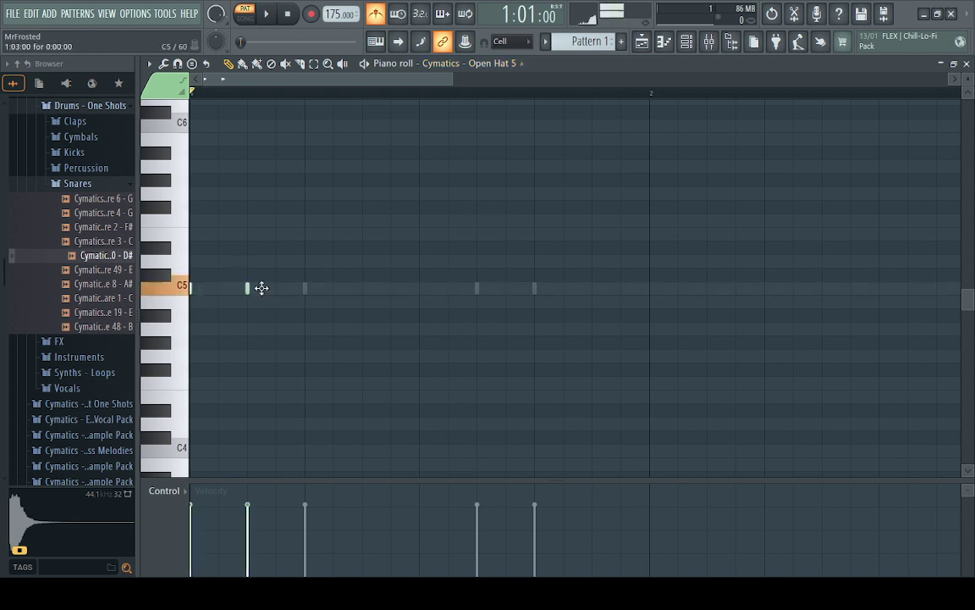
click(307, 288)
click(365, 287)
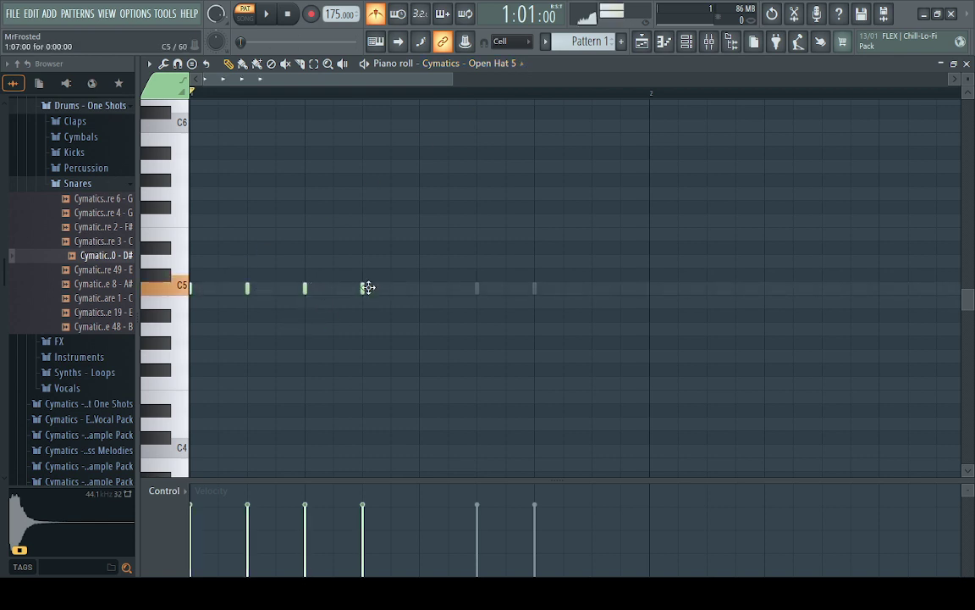
click(422, 288)
click(480, 288)
click(537, 288)
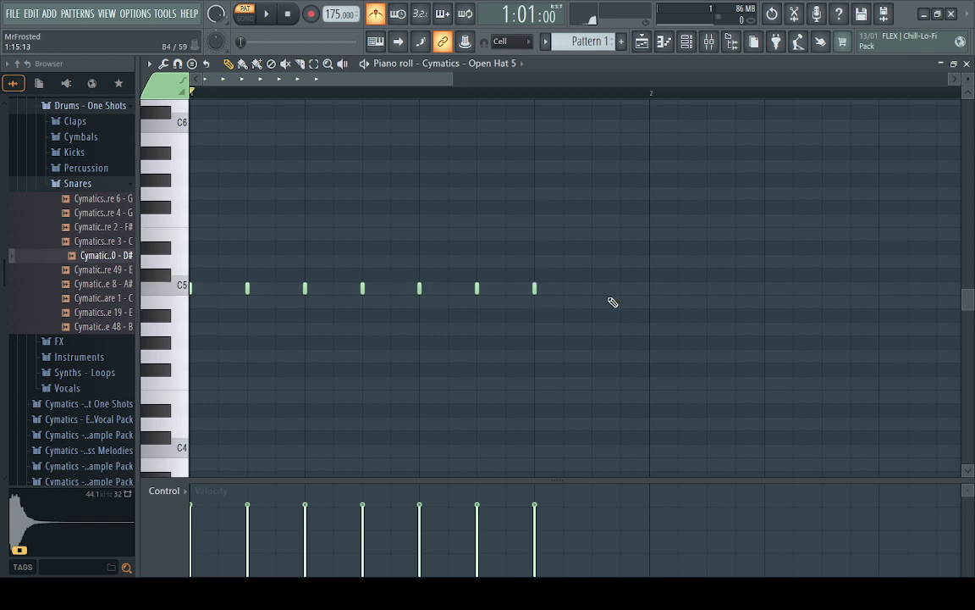
click(611, 289)
key(space)
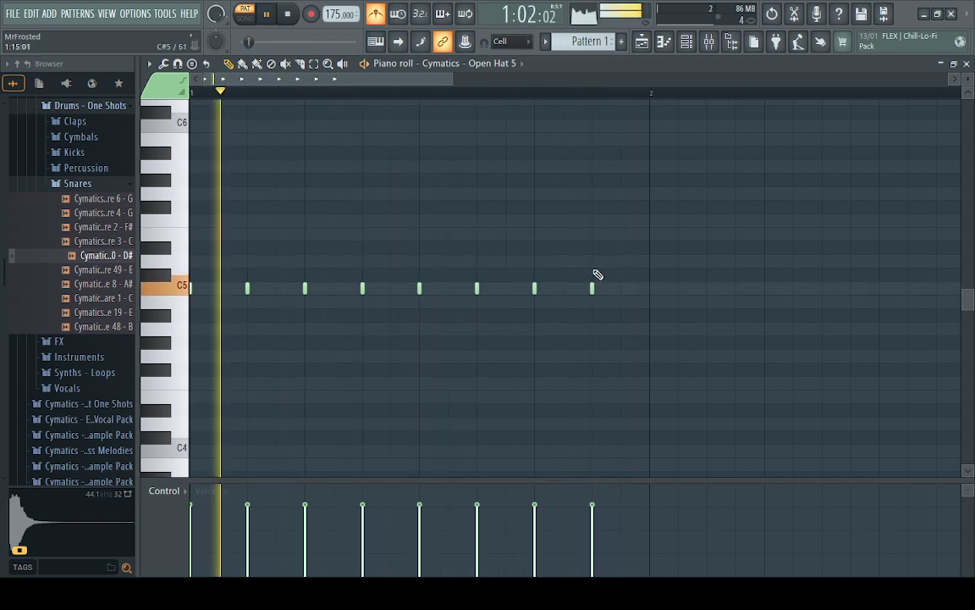
key(space)
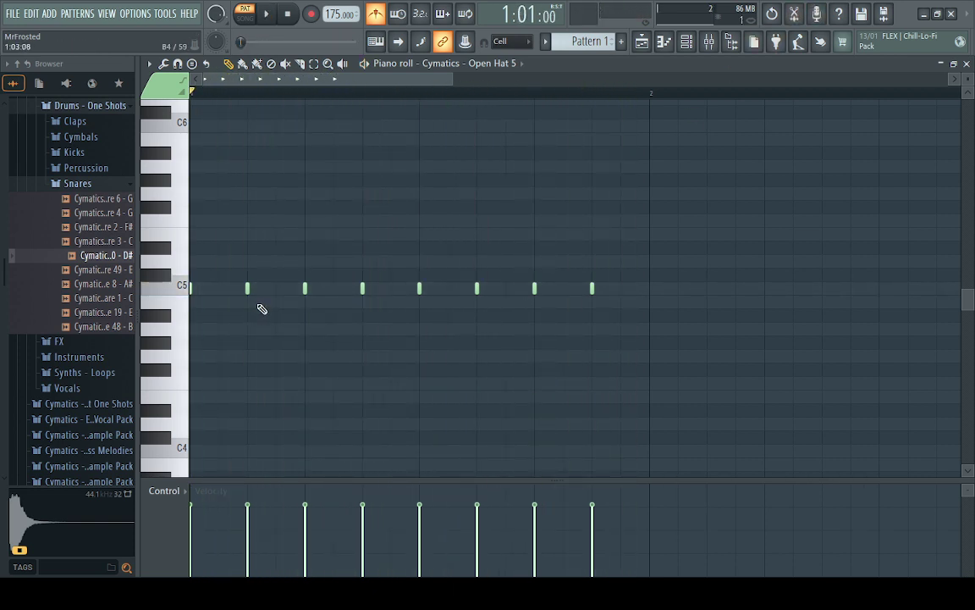
Slightly lower the velocity of the open hat notes at 1:03, 1:07, 1:11 and 1:15, checking the result by playback.
click(248, 287)
click(363, 288)
click(477, 288)
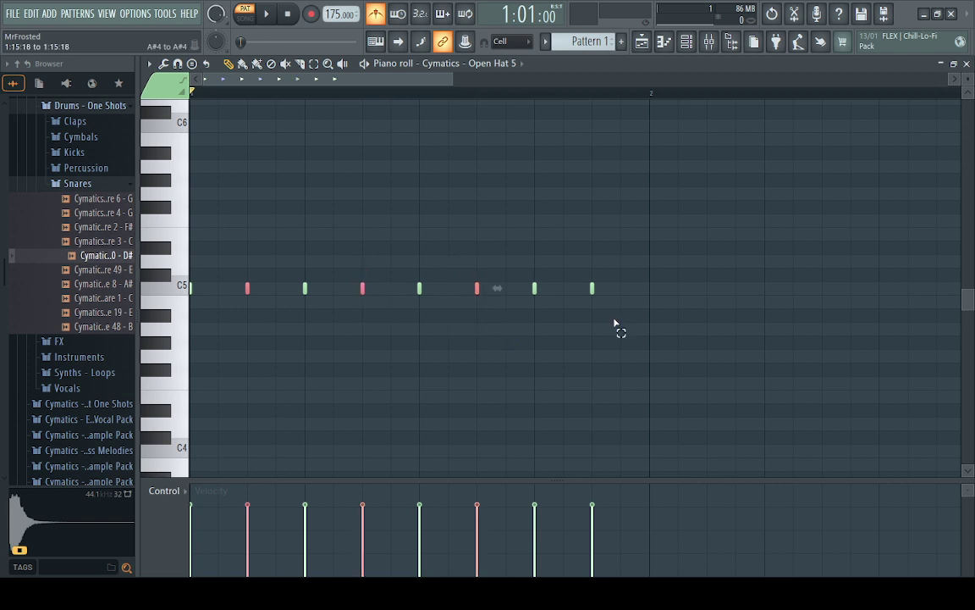
ctrl+shift+click(591, 288)
scroll(428, 388, down, 3)
key(space)
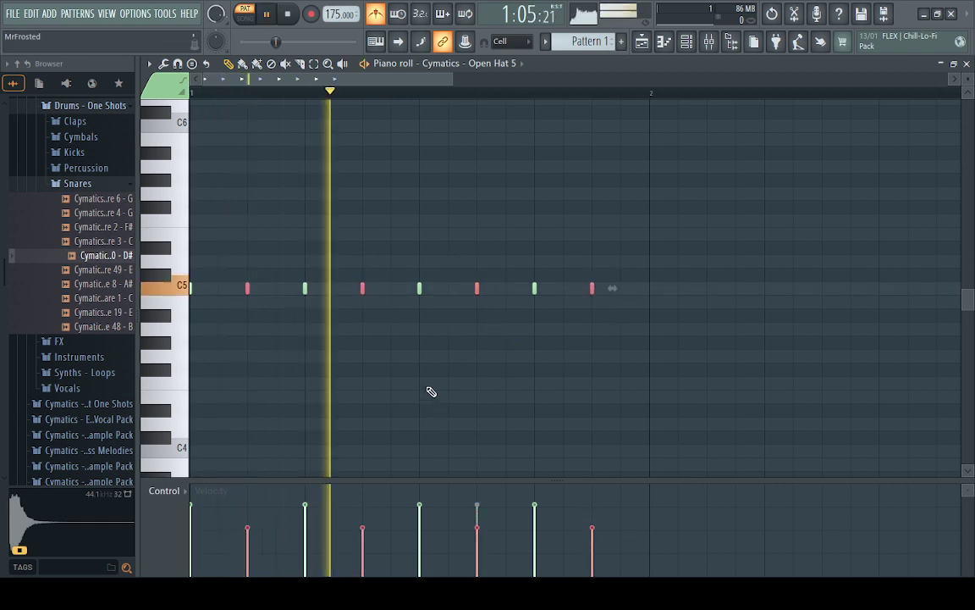
key(space)
key(space)
click(507, 373)
right_click(507, 373)
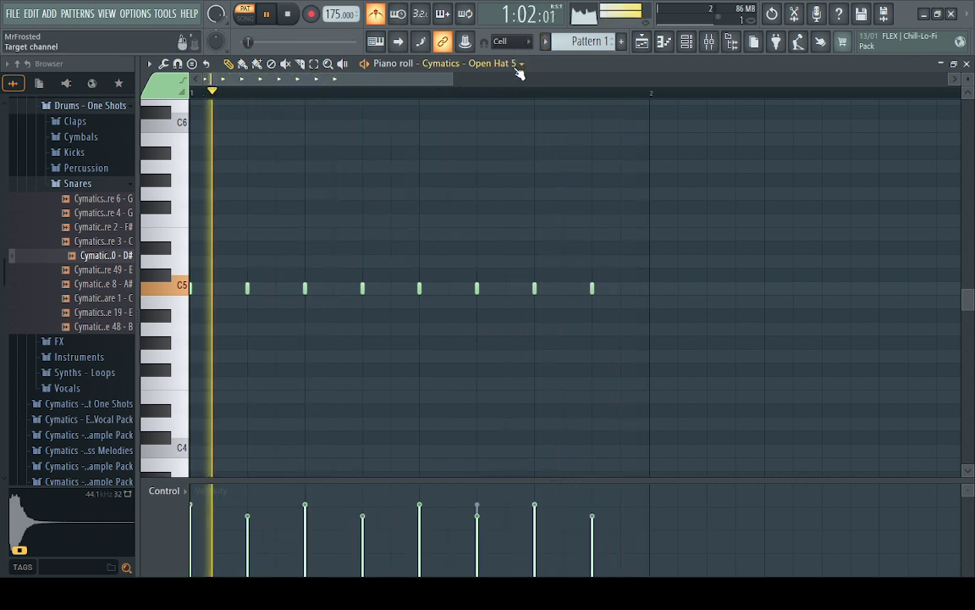
key(space)
Layer Titan Snare 40 - D# notes on C5 at 1:05 and 1:13, raise their velocity to match the main hits, and play back.
key(Down)
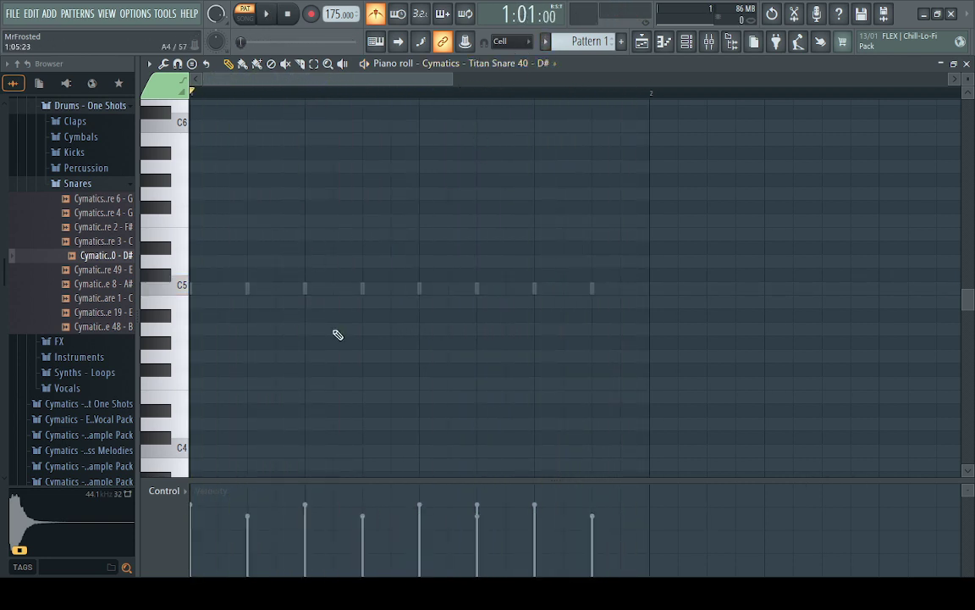
click(307, 289)
click(536, 288)
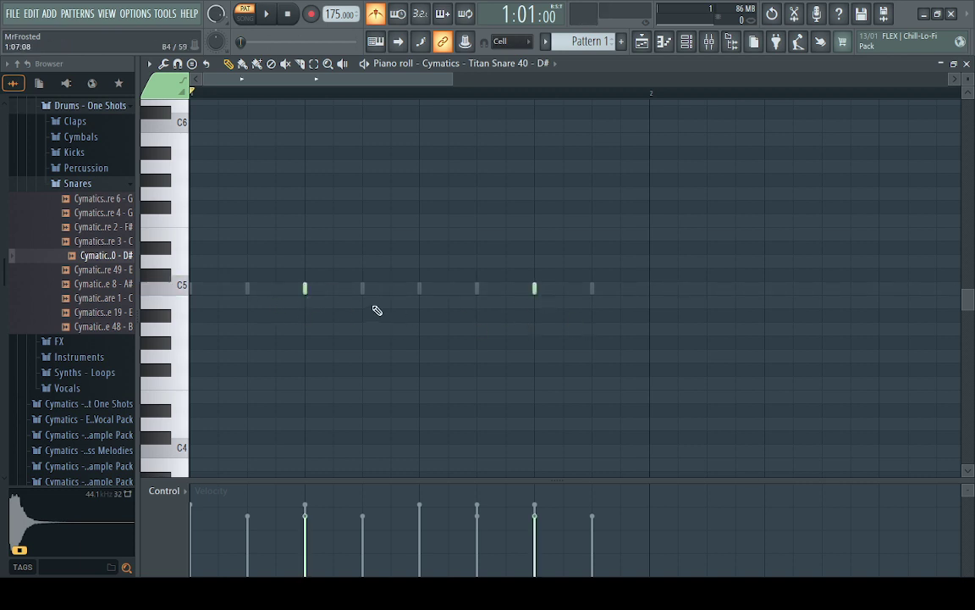
drag(666, 359, 191, 203)
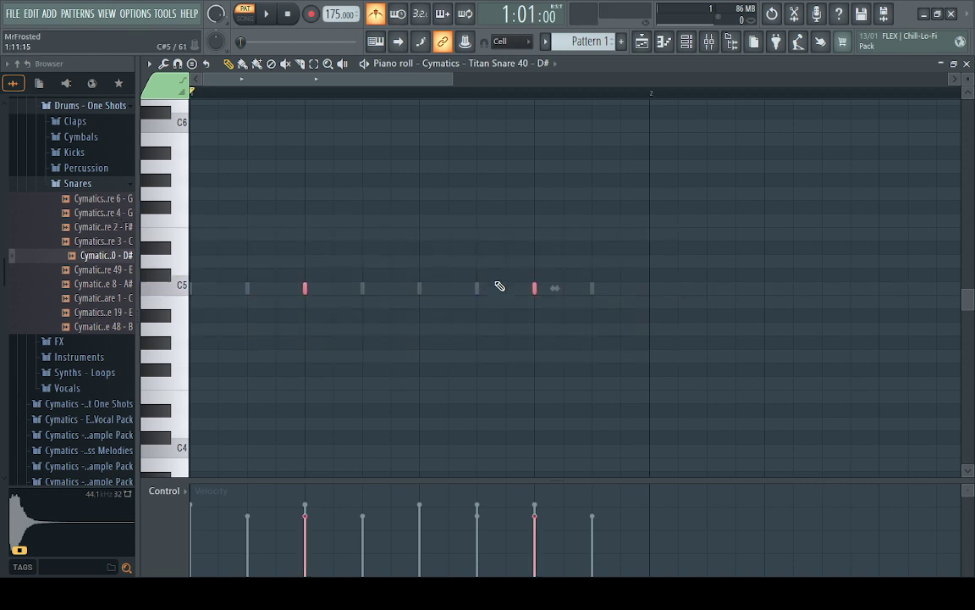
click(490, 332)
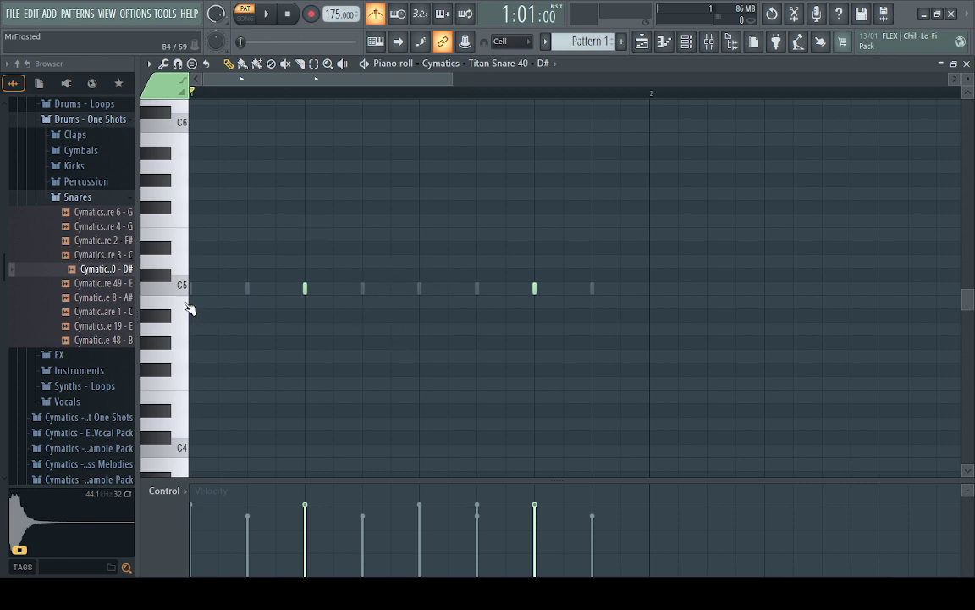
key(space)
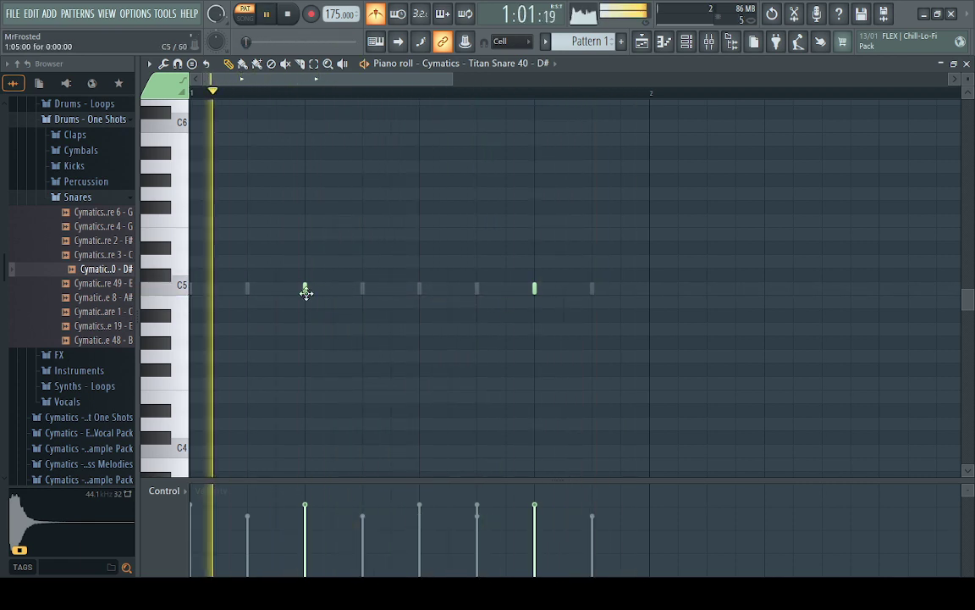
key(space)
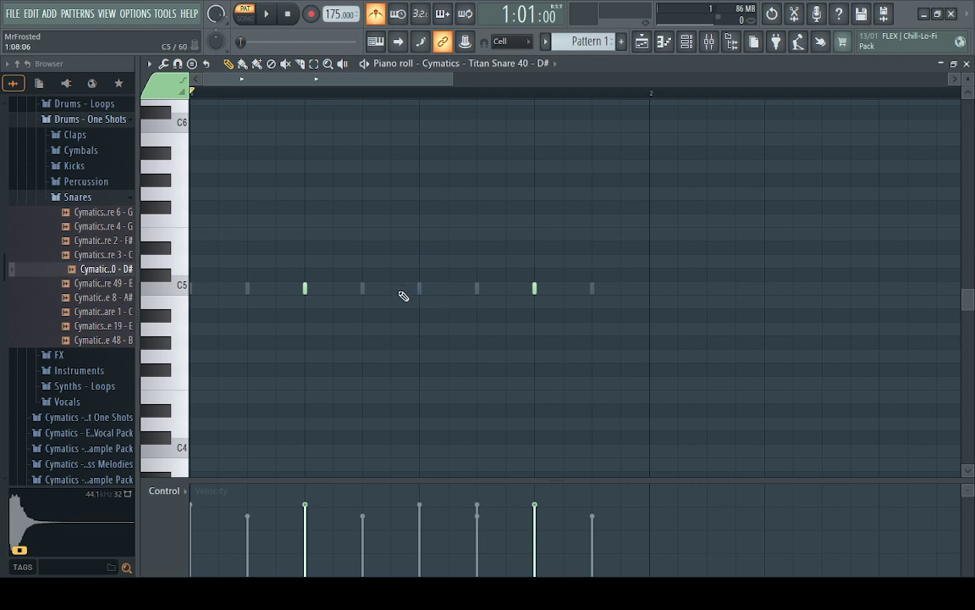
Add extra Titan Snare 40 - D# notes on C5 at 1:08, 1:10 and 1:16, slightly soften the last one, and play back.
click(390, 288)
click(449, 288)
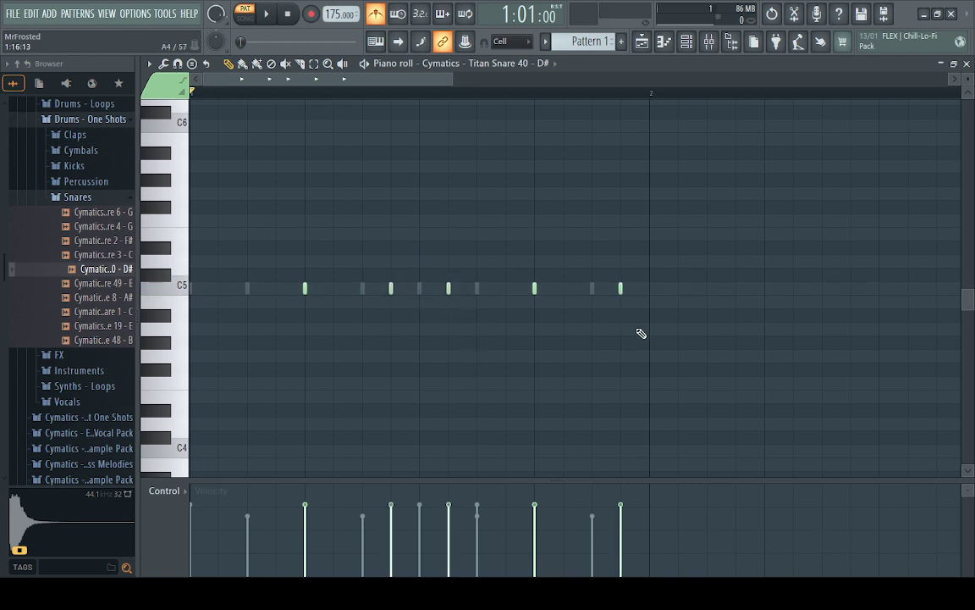
click(621, 288)
key(space)
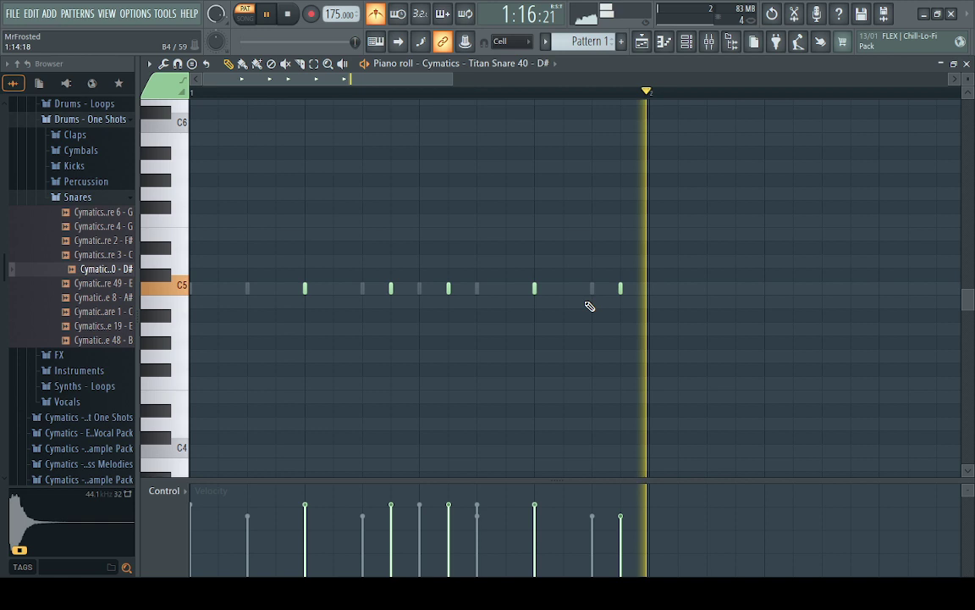
key(space)
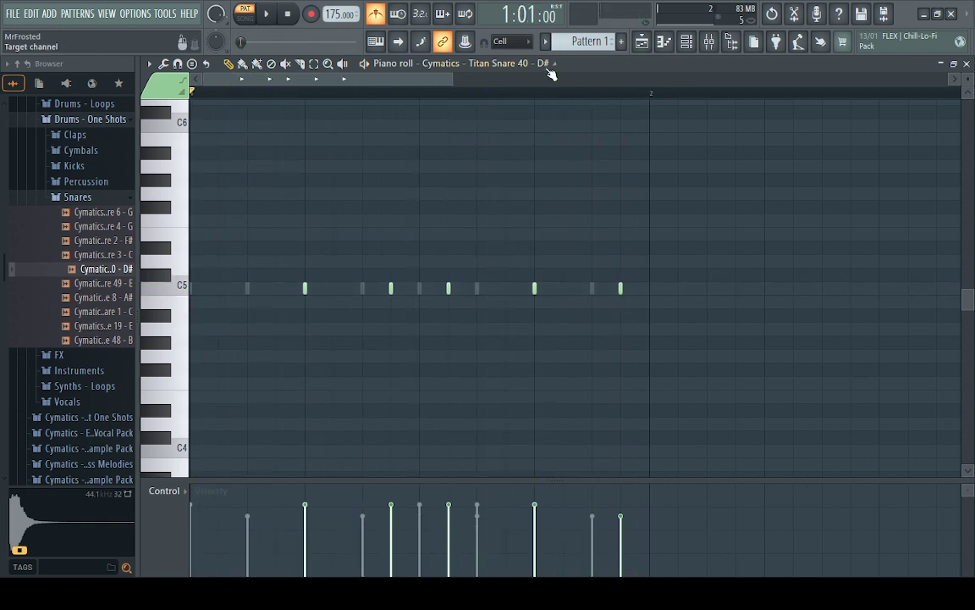
On the Drip Kick 2 - C channel, add C5 kicks at 1:03 and 1:12, making the 1:12 kick slightly louder than the 1:11 kick.
click(502, 108)
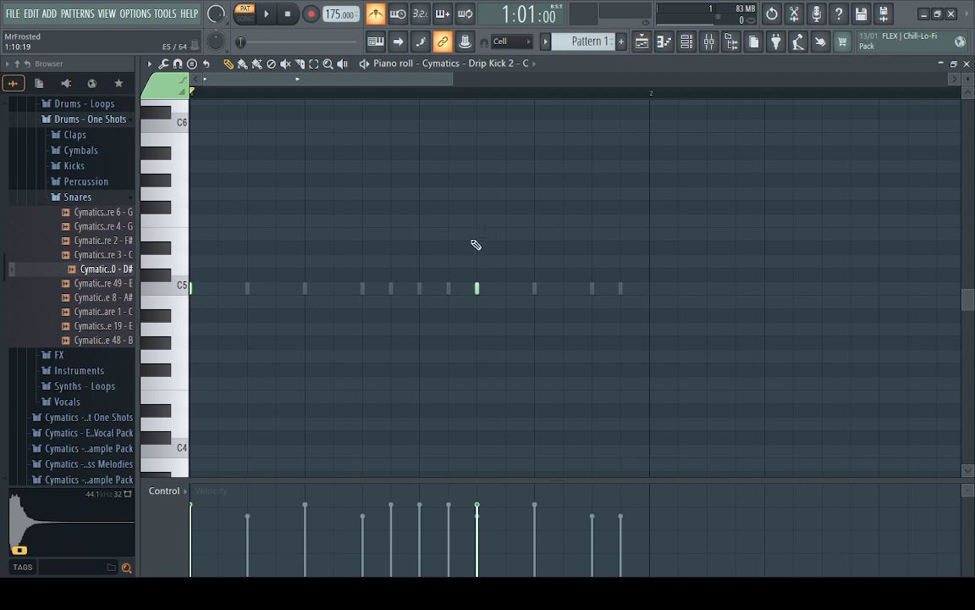
click(249, 288)
key(space)
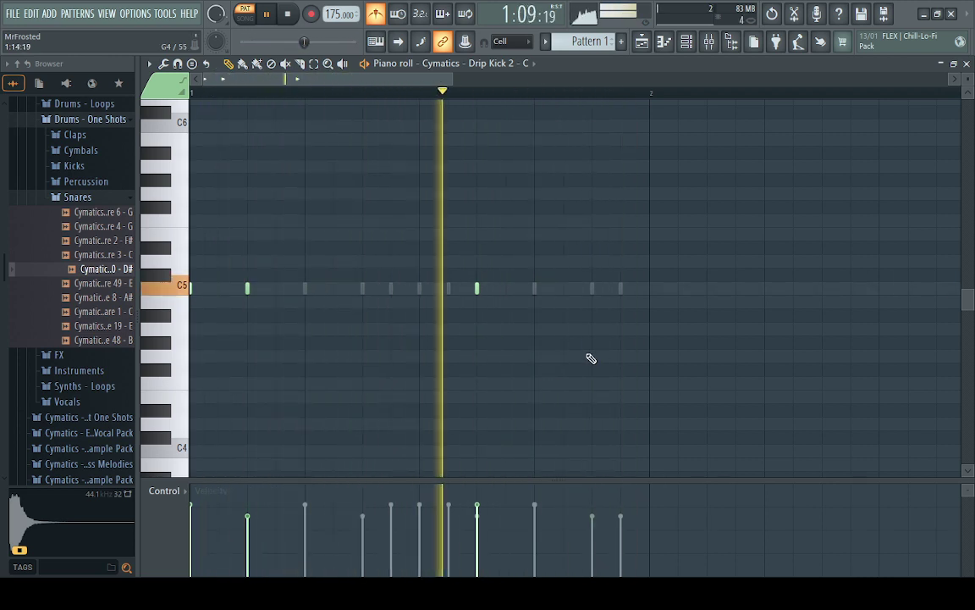
key(space)
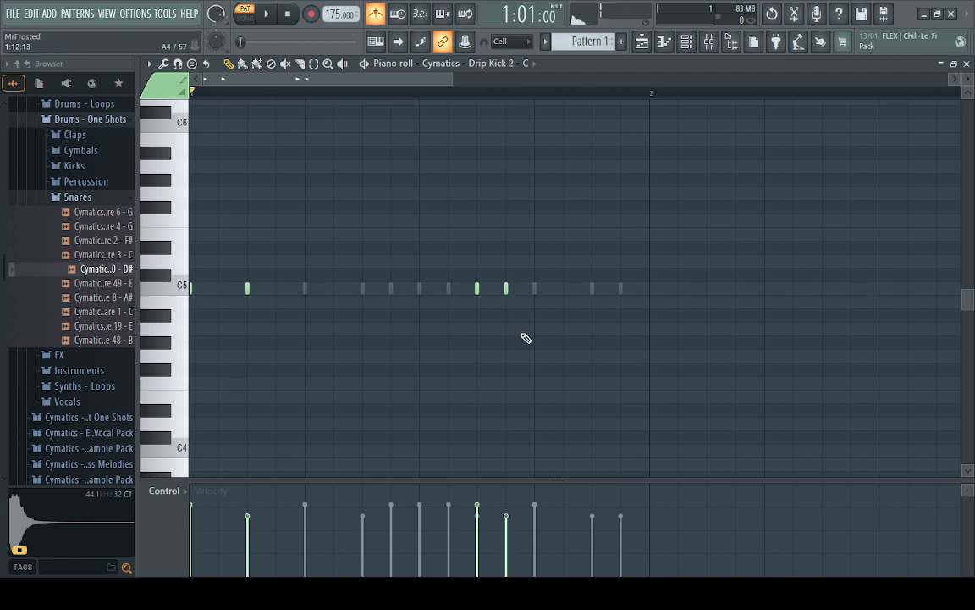
click(506, 288)
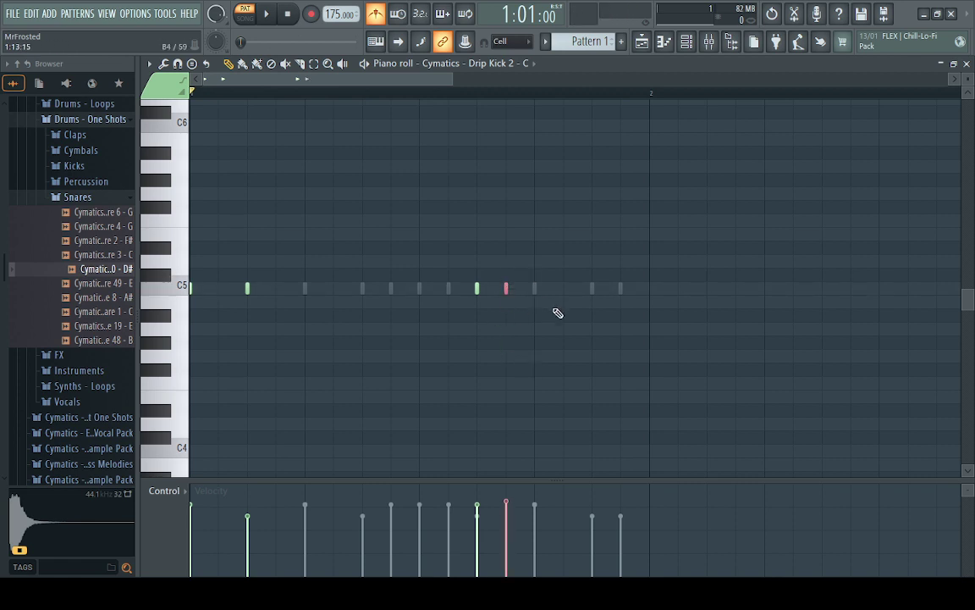
click(477, 288)
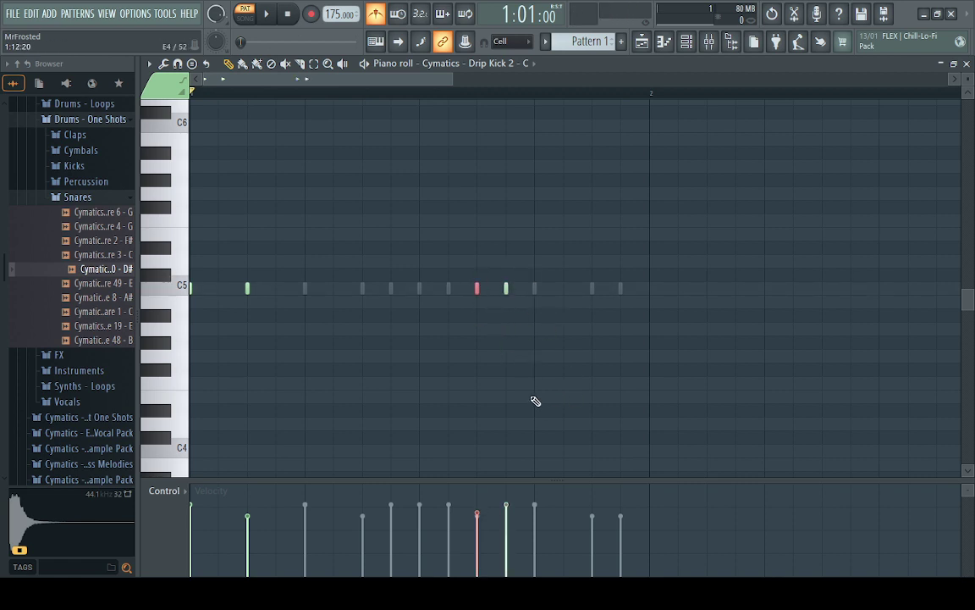
Slightly lower the velocity of the 1:11 kick, play back the pattern, and clear the note selection.
key(space)
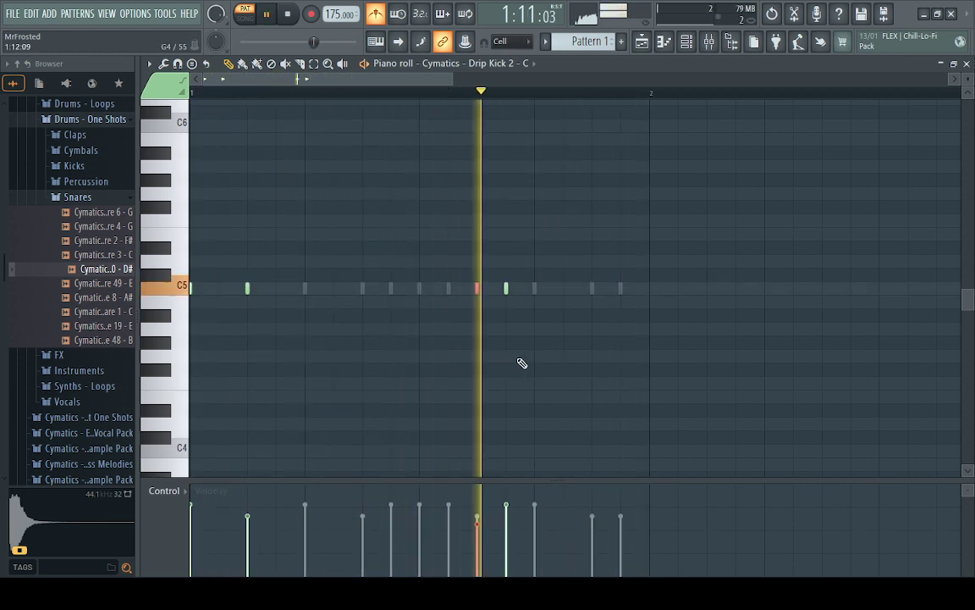
key(space)
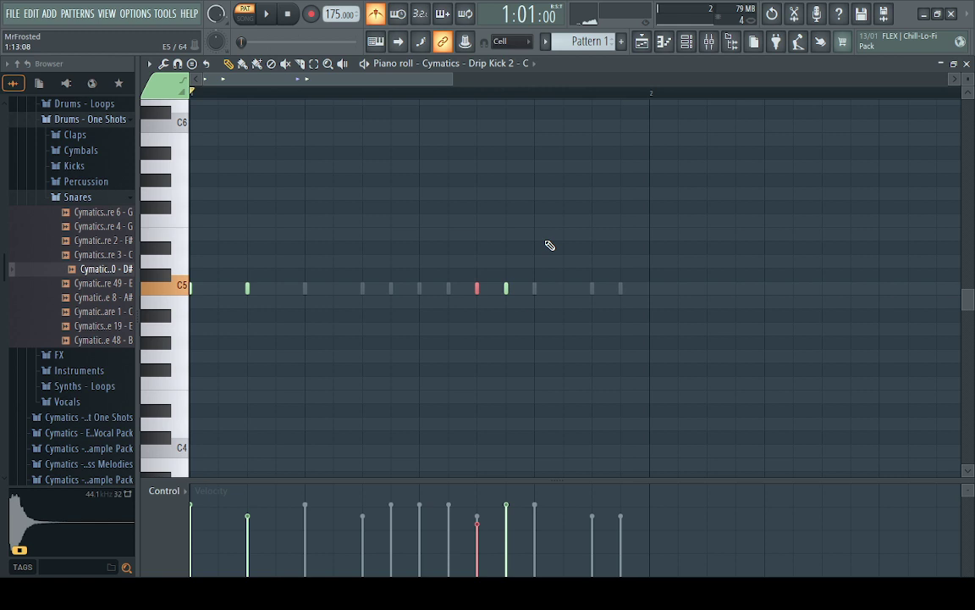
click(541, 237)
right_click(537, 235)
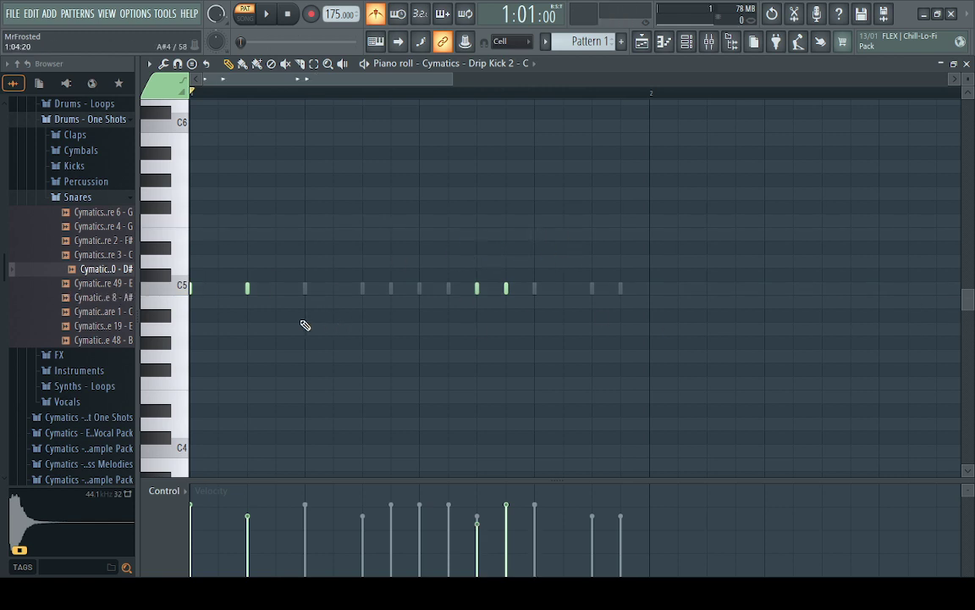
In the Playlist, play the cw_amen09_175 loop in song mode, collapse the Drums - One Shots folder, and delete the loop clip from Track 1.
click(642, 42)
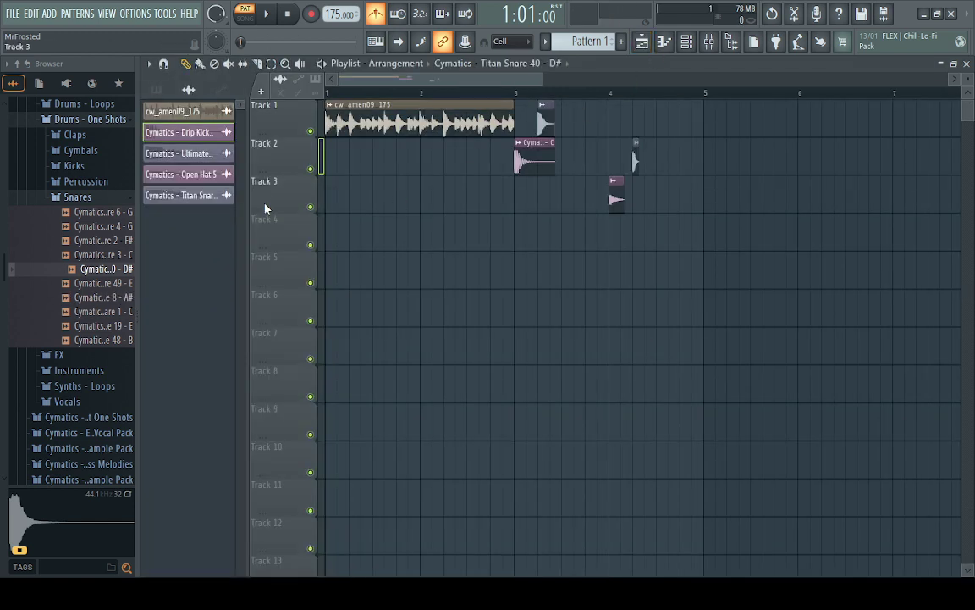
key(space)
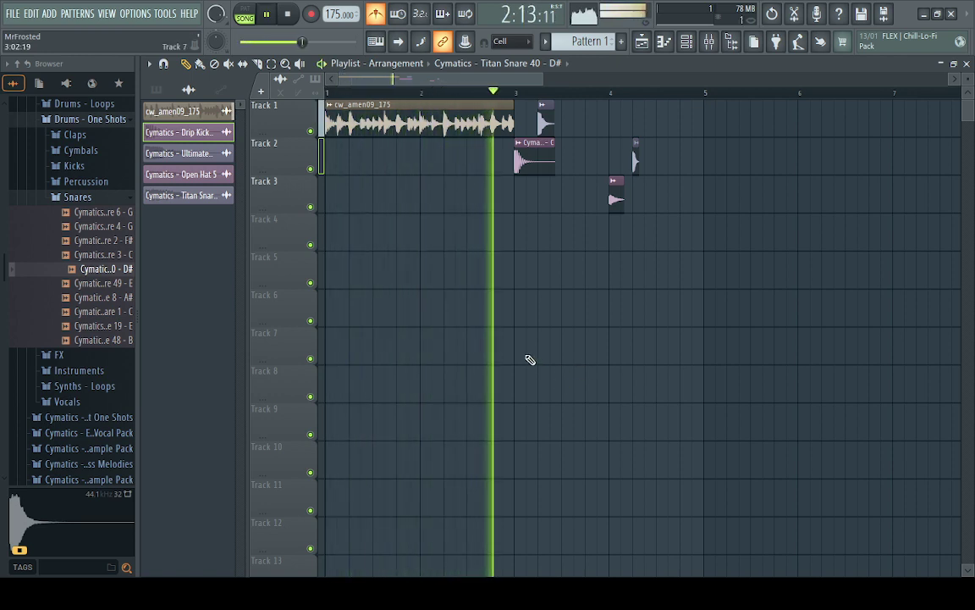
key(space)
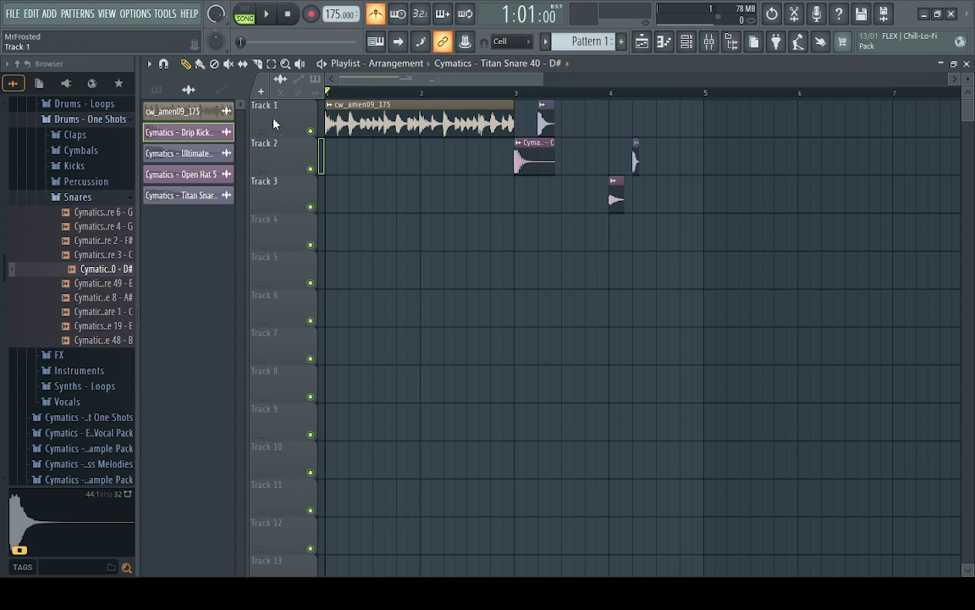
click(89, 119)
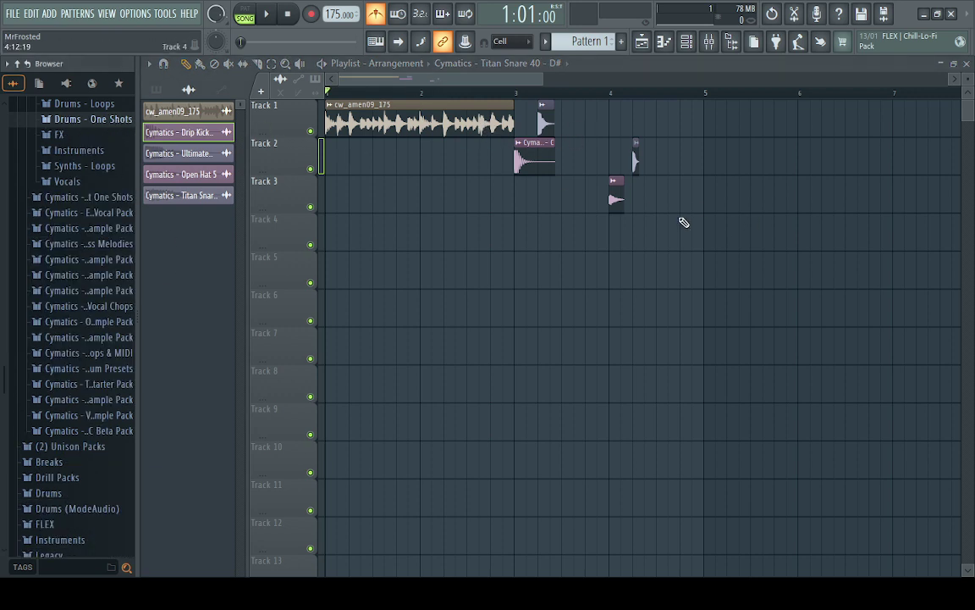
right_click(415, 116)
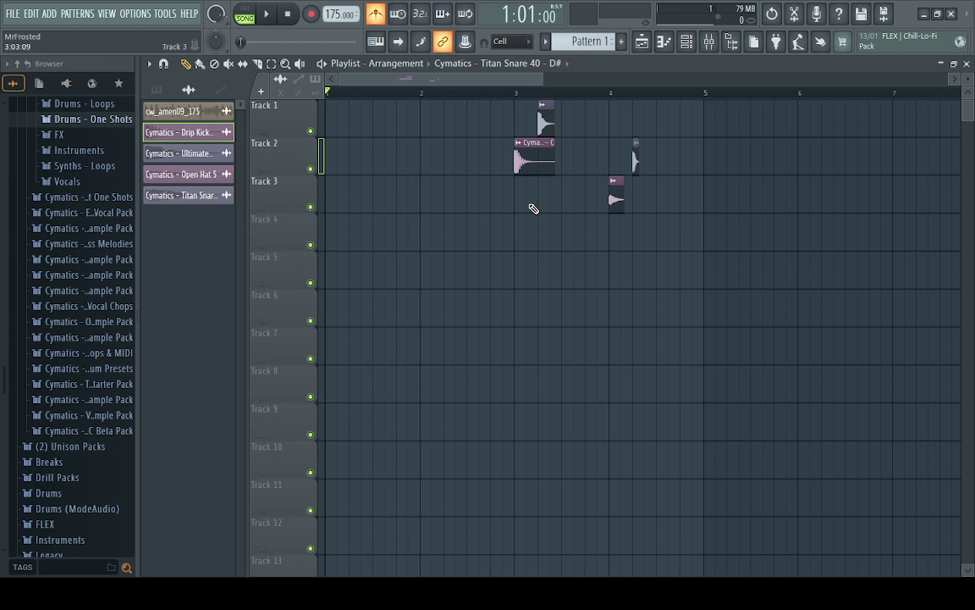
Shorten the Drip Kick 2 - C clip on Track 2, move it to the start of bar 1, and play it back.
click(534, 165)
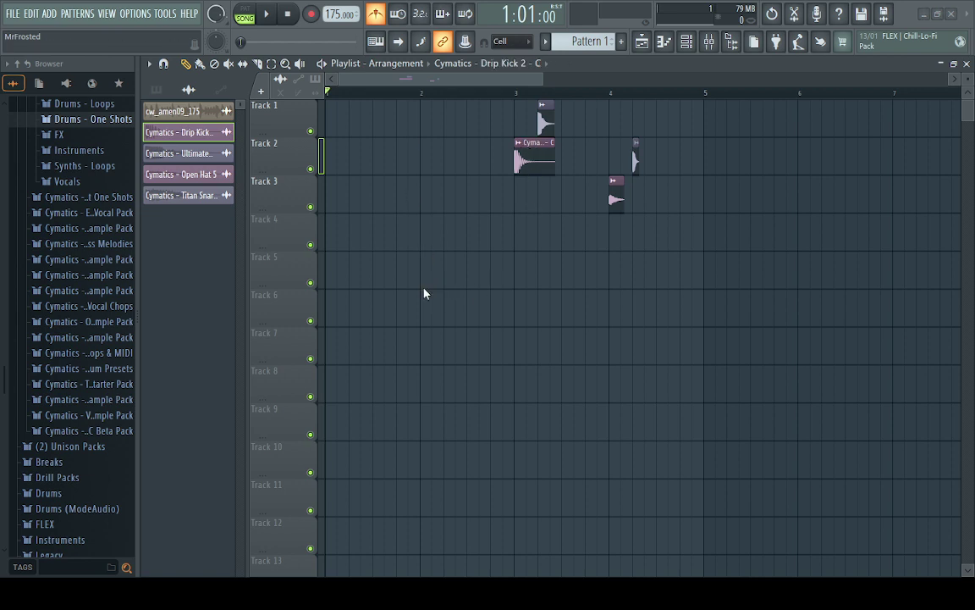
drag(423, 289, 421, 302)
click(367, 404)
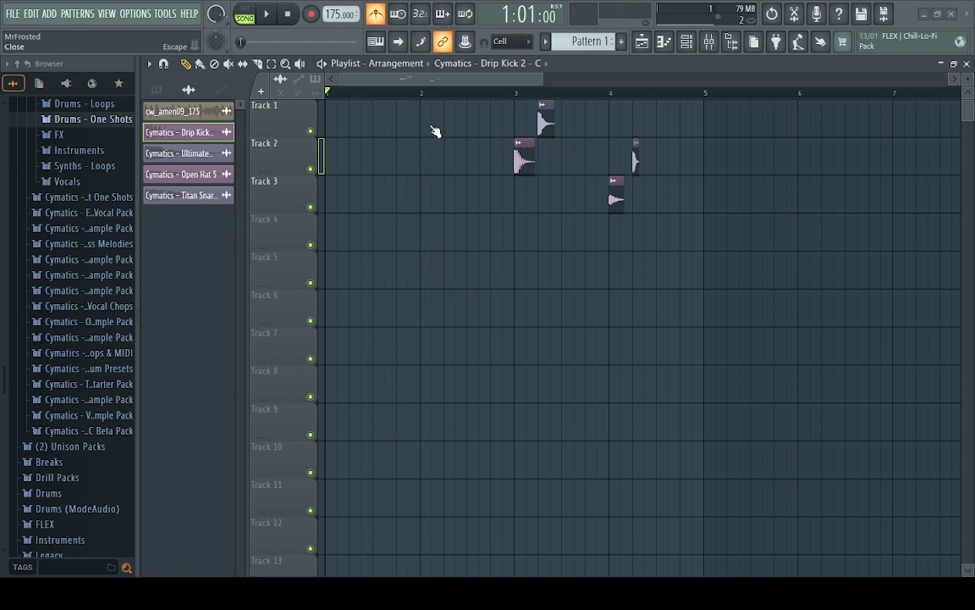
drag(524, 160, 335, 159)
key(space)
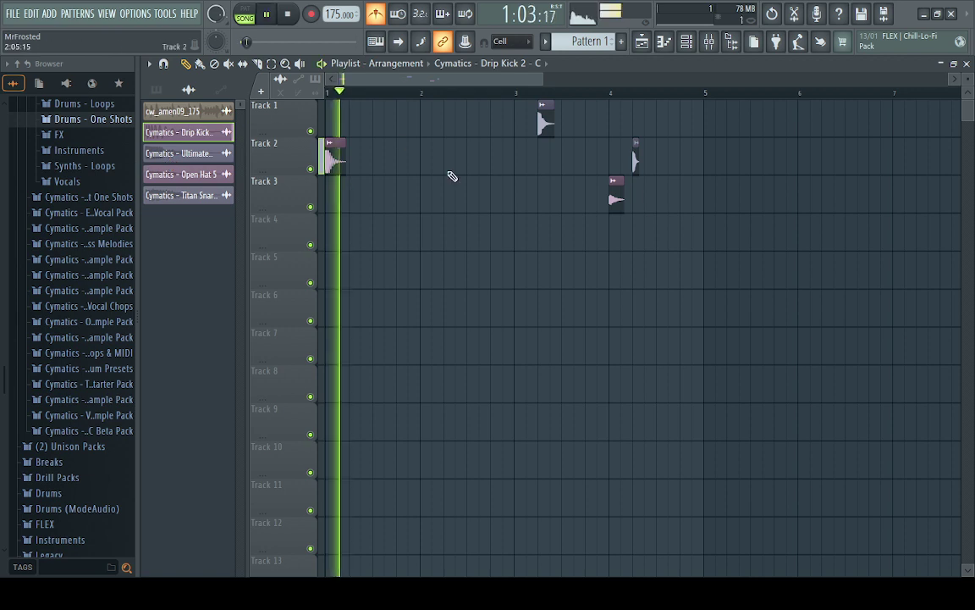
key(space)
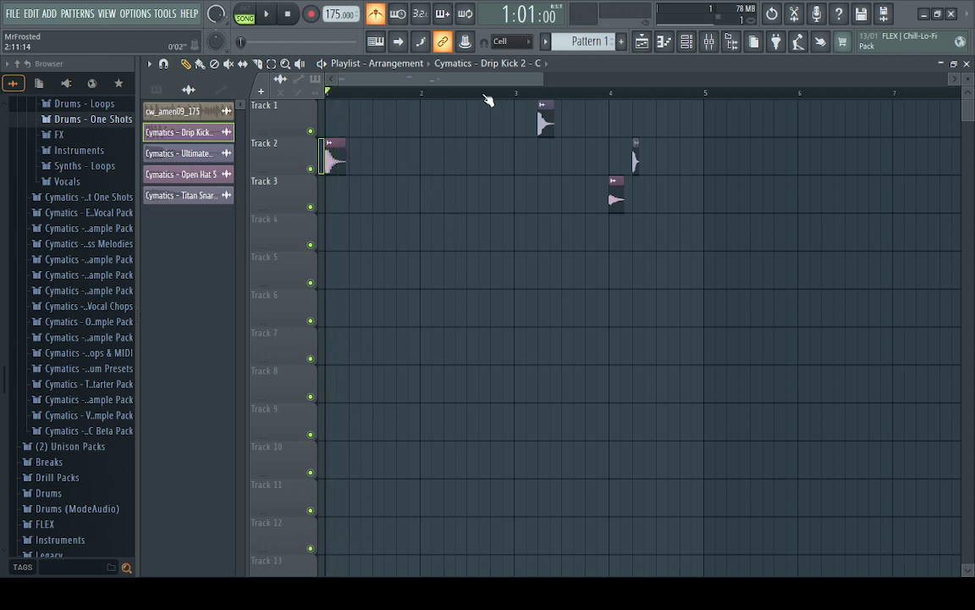
Delete the kick clip at the start of Track 2 and play back the arrangement without it.
right_click(339, 153)
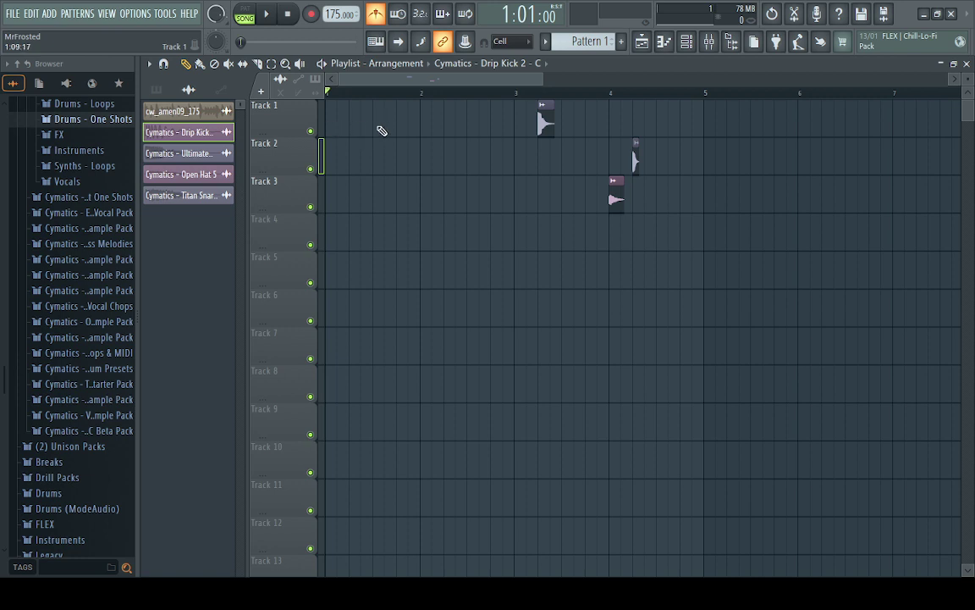
key(space)
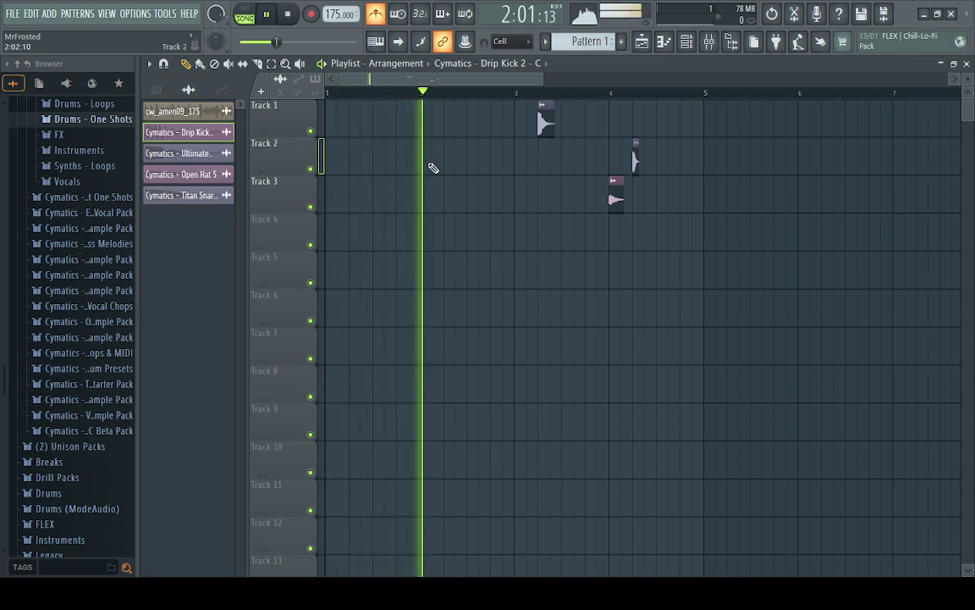
key(space)
Place Ultimate Snare 1 - C clips on Track 1 on beats 2 and 4 of bars 1 to 3 during playback.
drag(546, 127, 405, 131)
key(space)
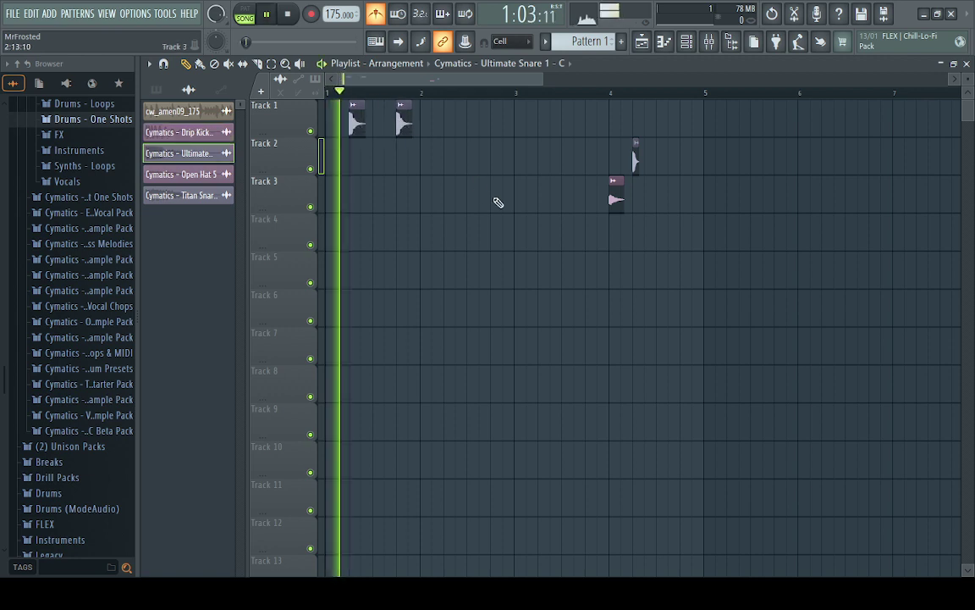
click(449, 127)
click(497, 127)
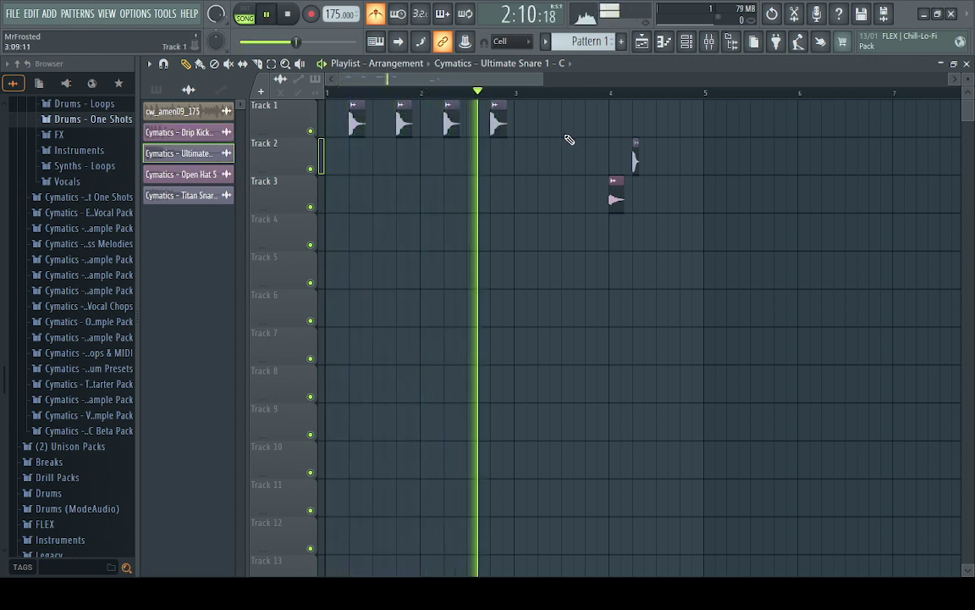
click(545, 127)
click(593, 127)
Delete the leftover open hat and Titan Snare clips in bar 4 and add Ultimate Snare clips at 4:05 and 4:13 on Track 1.
right_click(616, 196)
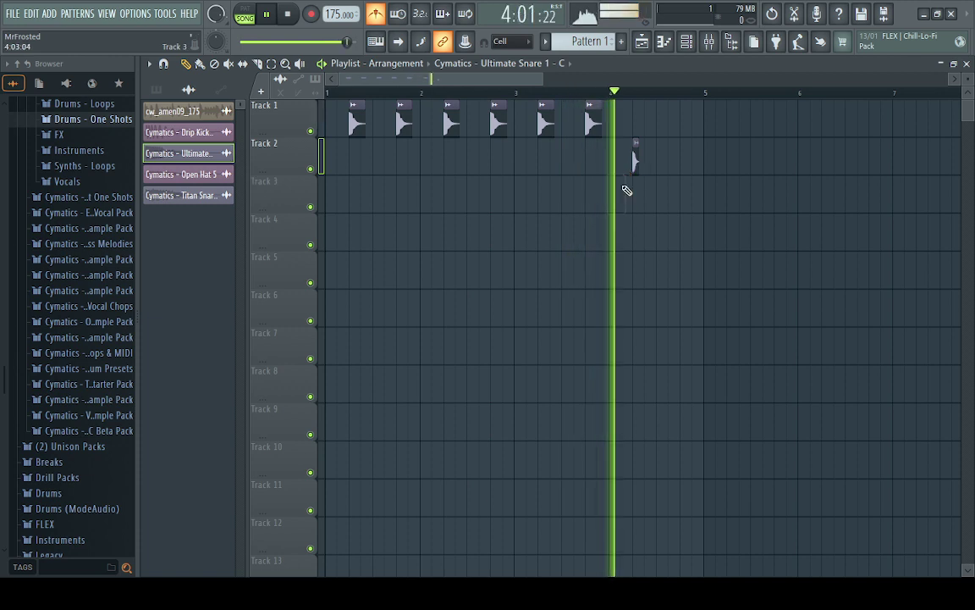
key(space)
right_click(635, 157)
click(637, 127)
click(685, 127)
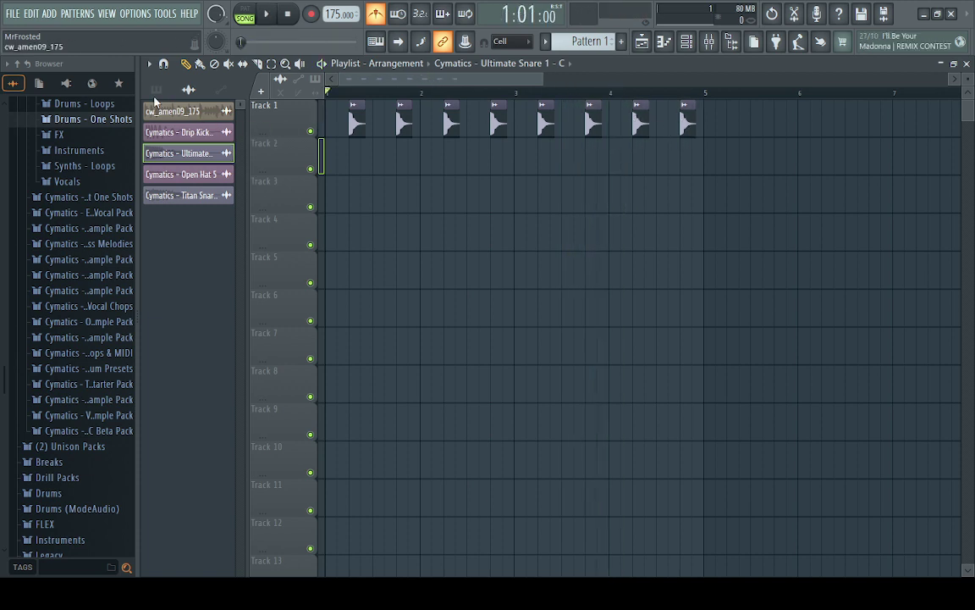
Place Drip Kick 2 - C clips on Track 2 at the start of bars 1 to 4 and play back.
click(220, 90)
click(189, 89)
click(180, 132)
click(338, 160)
key(space)
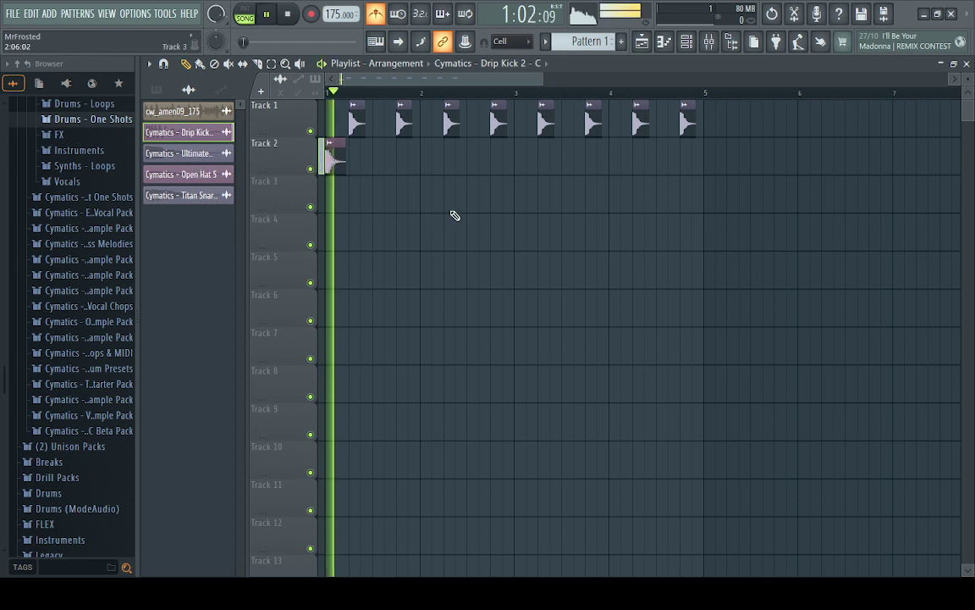
click(430, 163)
click(522, 162)
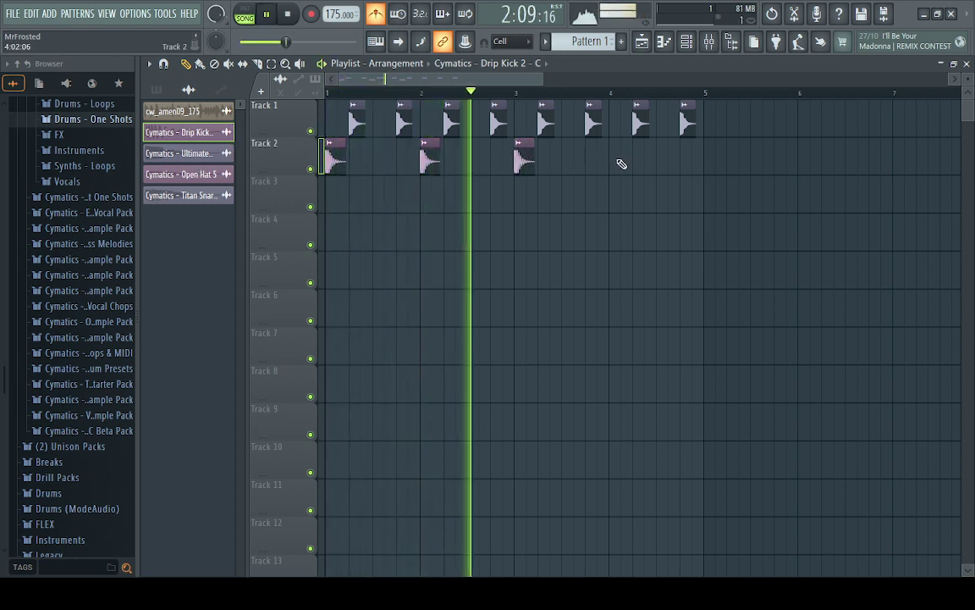
click(617, 163)
key(space)
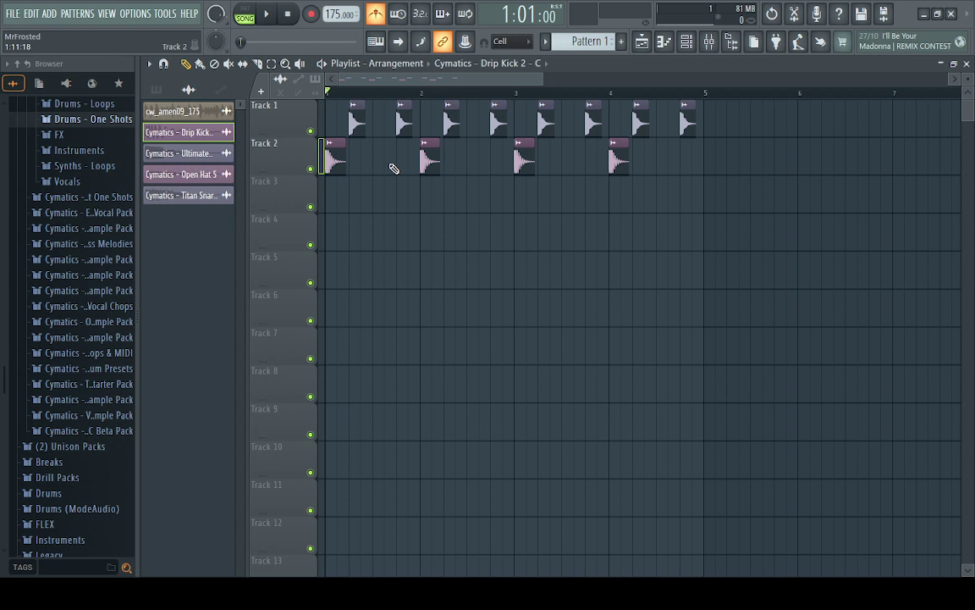
Add Drip Kick 2 - C clips on Track 2 at 1:11, 2:11, 3:11 and 4:11, and play back.
click(394, 168)
click(489, 163)
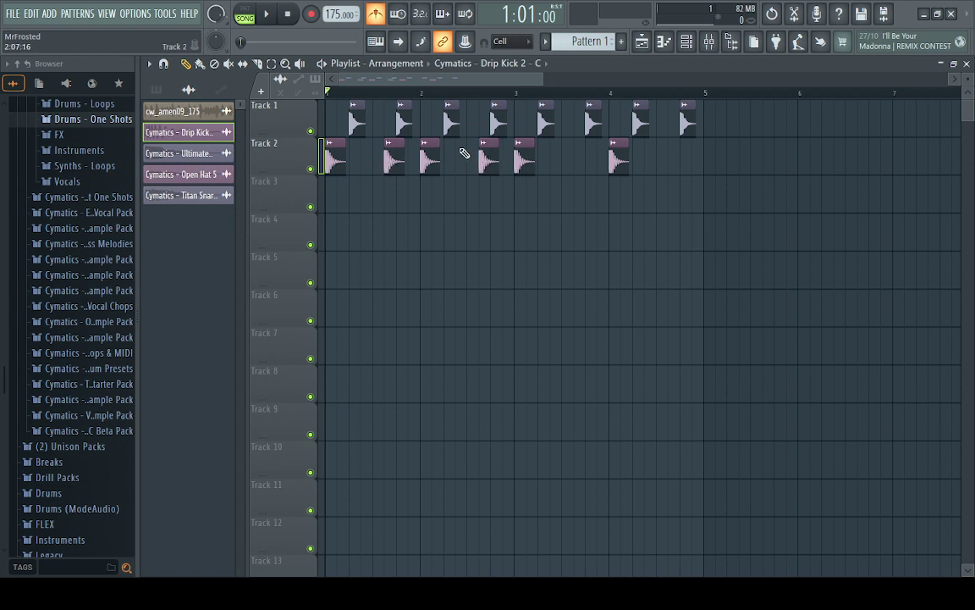
click(574, 160)
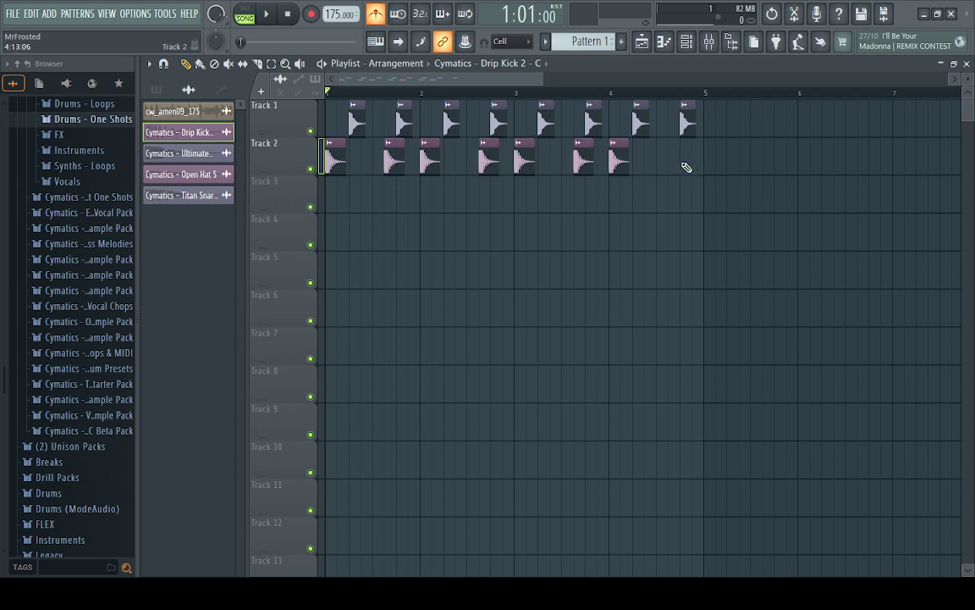
click(671, 163)
key(space)
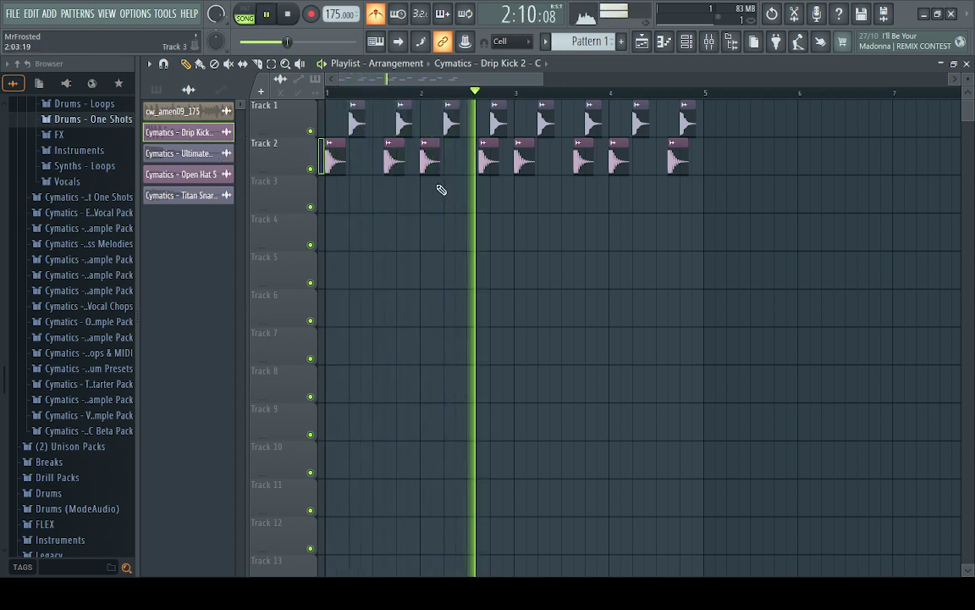
key(space)
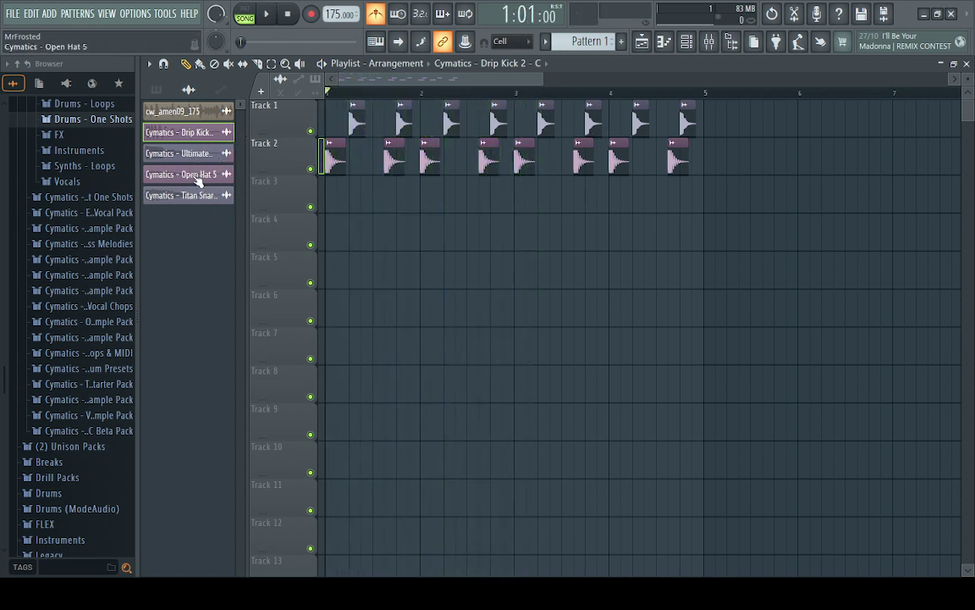
Try Open Hat 5 clips on every beat of bars 1 to 4 on Track 3, play back, and remove them.
click(197, 177)
drag(333, 209, 646, 211)
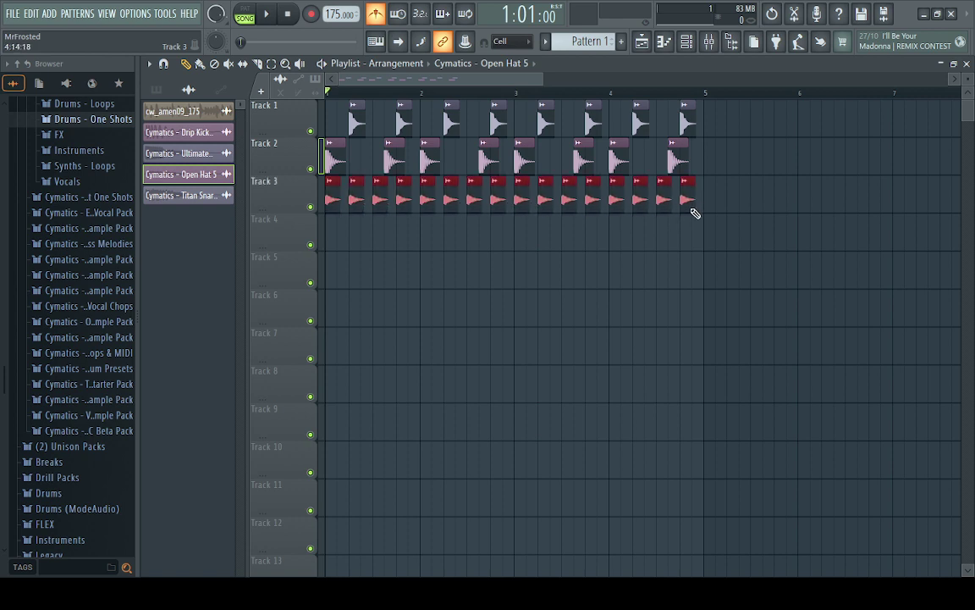
key(space)
key(space)
right_click(687, 200)
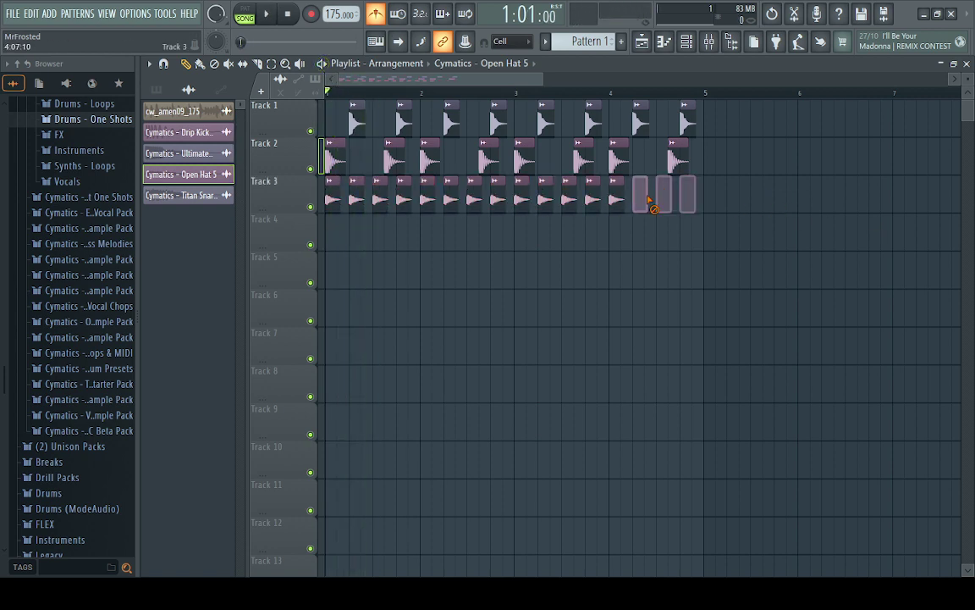
Fill Track 3 with shortened Open Hat 5 clips every two steps through bars 1 to 4, removing any beyond bar 4, and play back.
scroll(336, 96, up, 3)
click(334, 200)
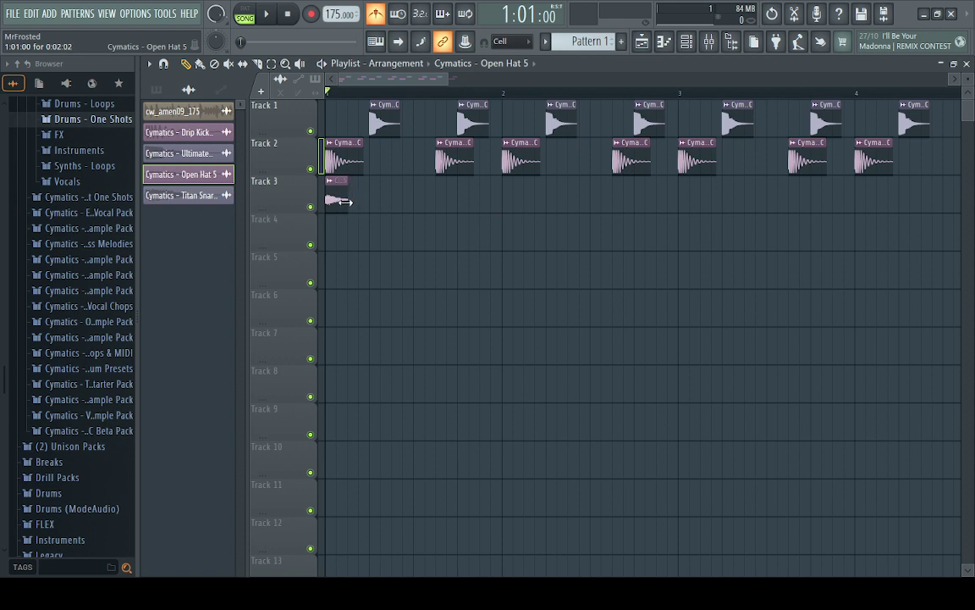
mouse_move(366, 181)
mouse_down()
mouse_move(767, 176)
mouse_move(967, 198)
mouse_up()
key(space)
scroll(836, 96, down, 1)
right_click(851, 192)
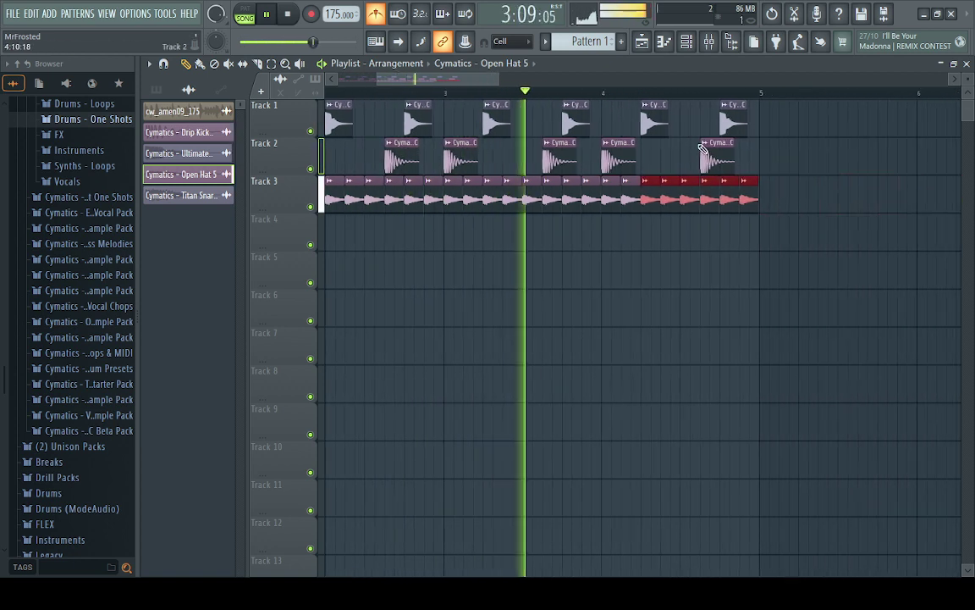
drag(427, 81, 95, 103)
Layer Titan Snare 40 - D# clips on Track 4 on beats 2 and 4 of bars 1 to 4.
click(194, 196)
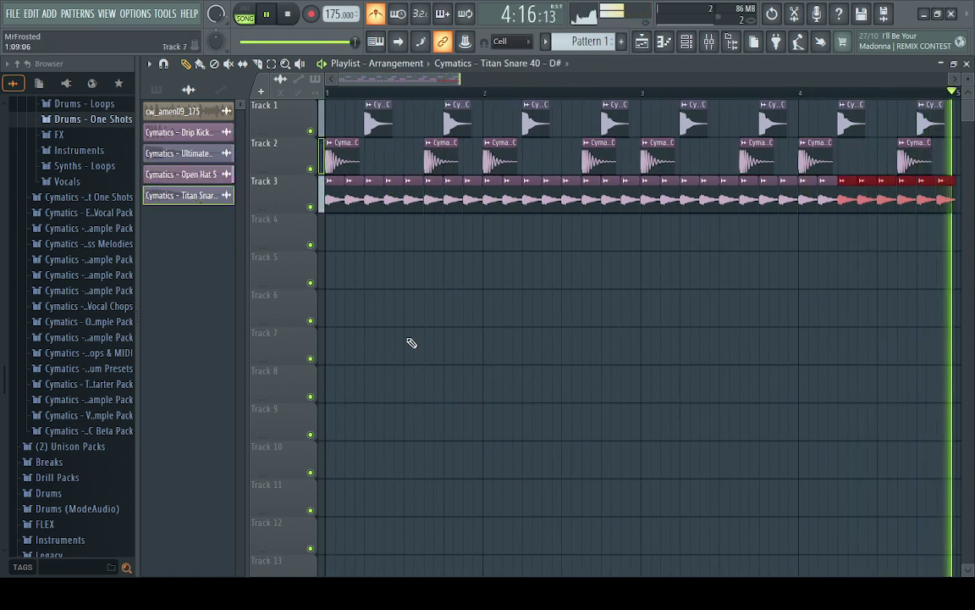
key(space)
click(375, 228)
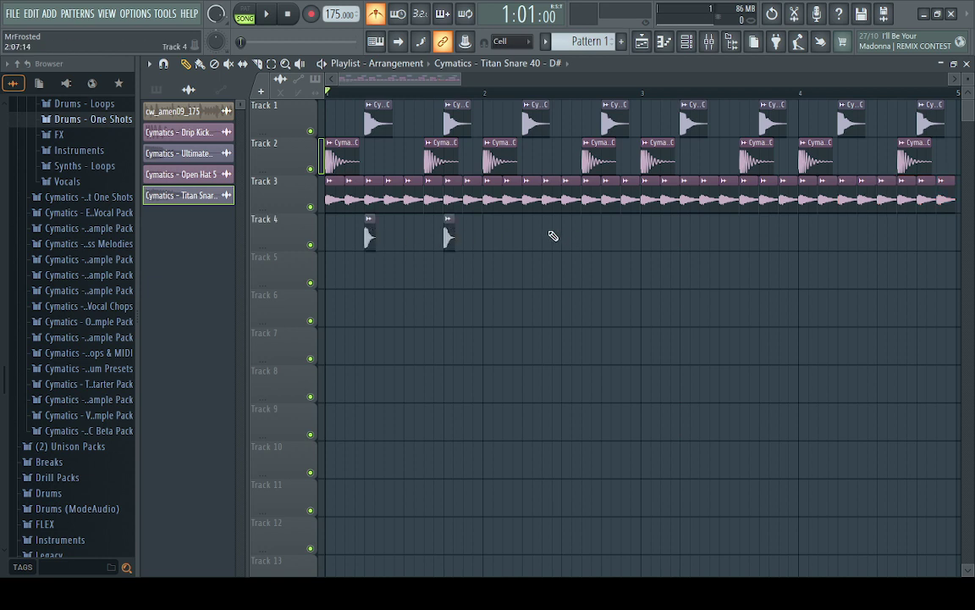
click(607, 239)
drag(647, 267, 684, 243)
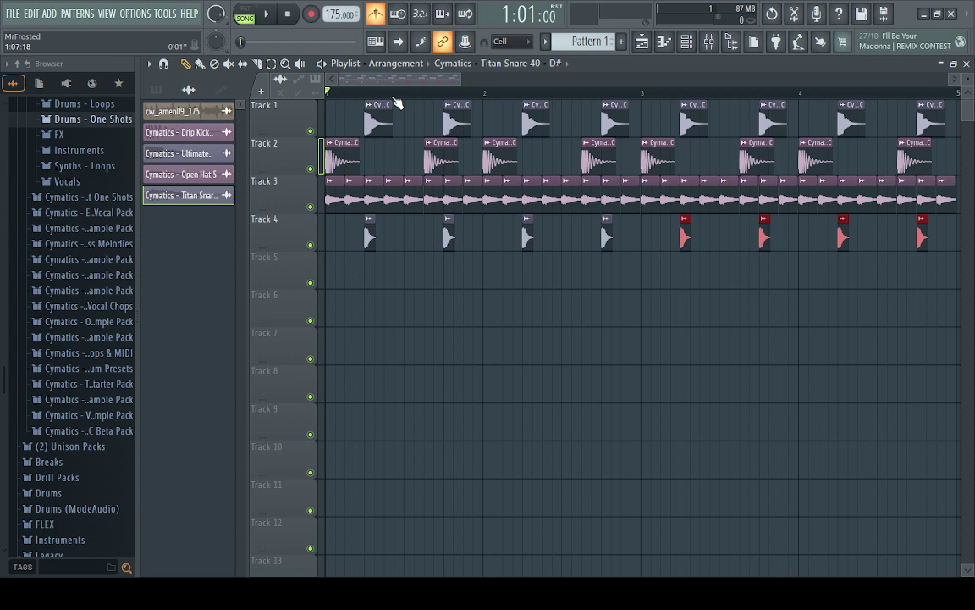
Add extra Titan Snare 40 - D# clips on Track 4 at 1:08, 1:10 and 1:16.
ctrl+scroll(396, 101, up, 3)
click(423, 242)
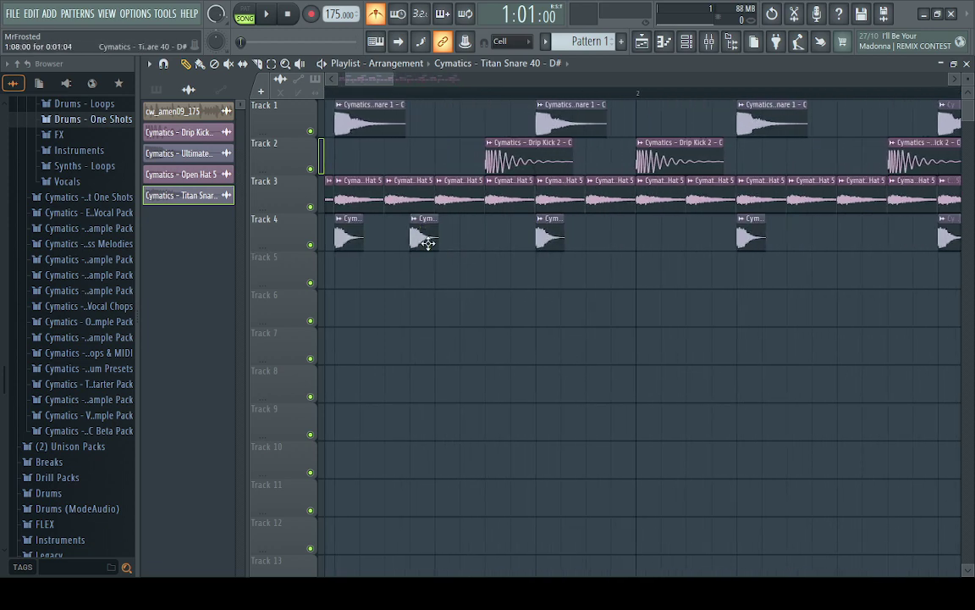
click(474, 239)
click(611, 244)
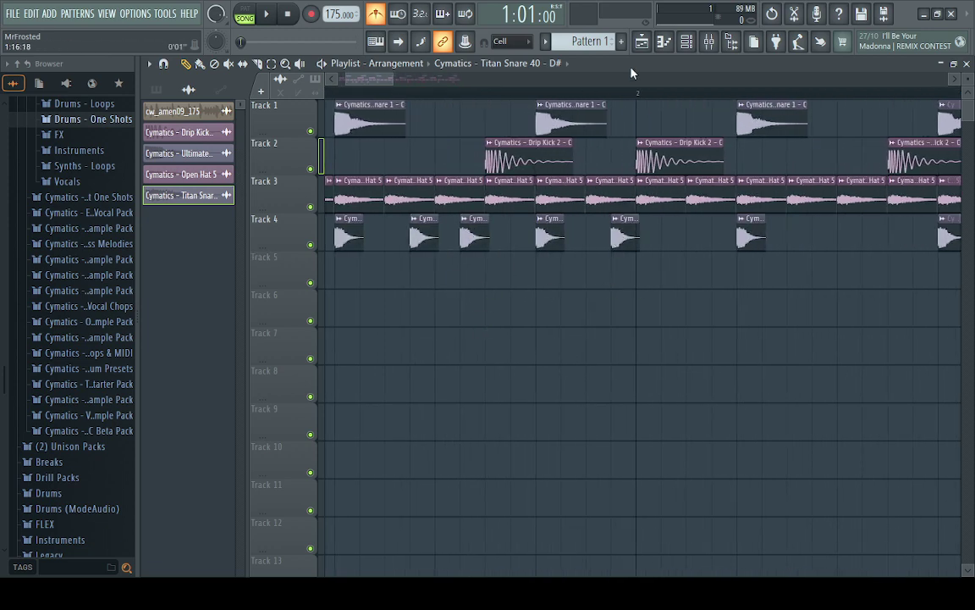
Remove the Titan Snare 40 - D# clips from bars 2 to 4 on Track 4.
scroll(625, 100, down, 1)
scroll(625, 103, down, 2)
right_click(865, 242)
right_click(796, 242)
right_click(724, 242)
right_click(653, 242)
right_click(580, 242)
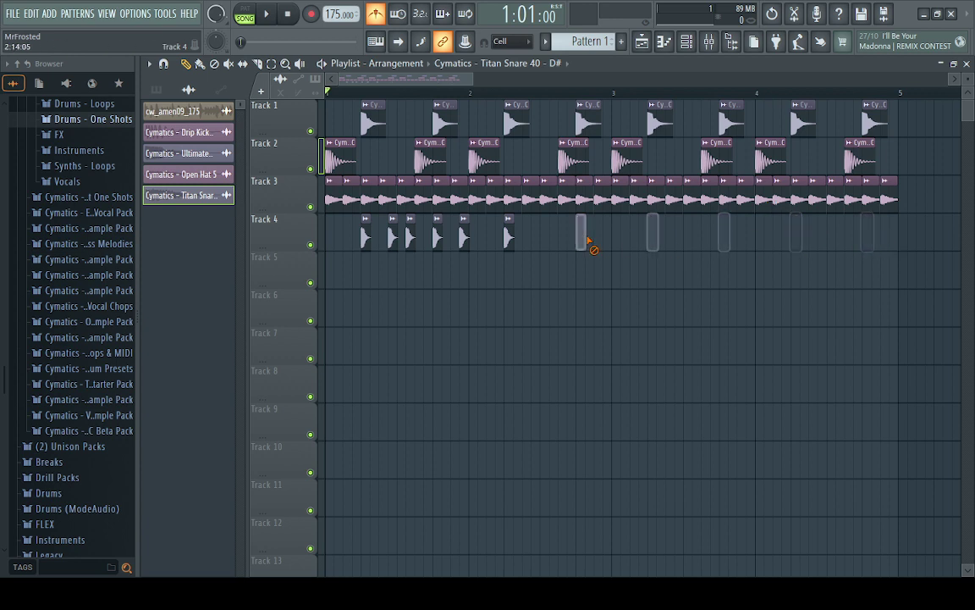
right_click(509, 243)
Duplicate the five bar 1 Titan Snare 40 - D# clips on Track 4 into bars 2 to 4, aligned to the bar, and play back.
ctrl+drag(461, 260, 314, 192)
key(ctrl+b)
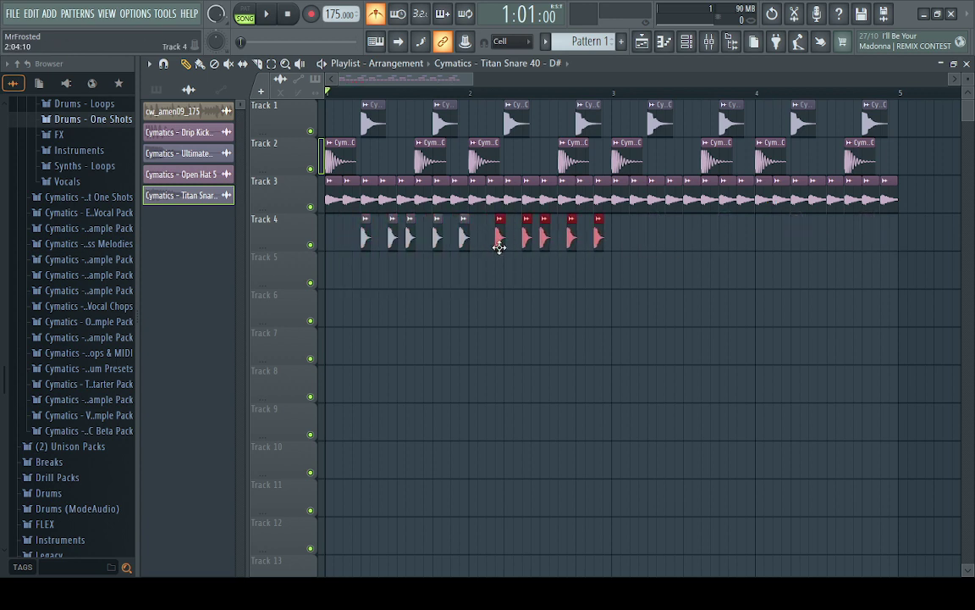
drag(371, 241, 648, 246)
click(810, 311)
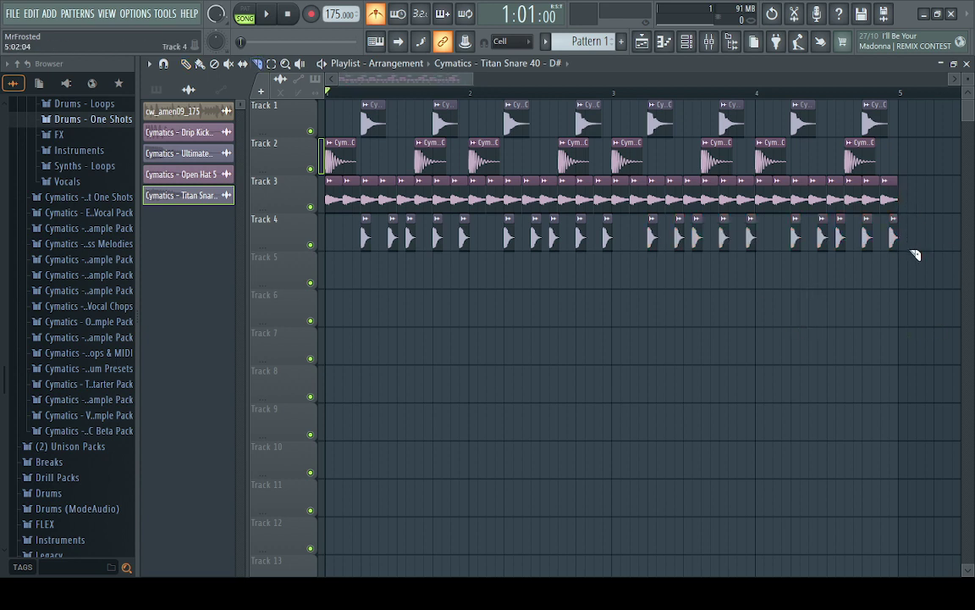
key(space)
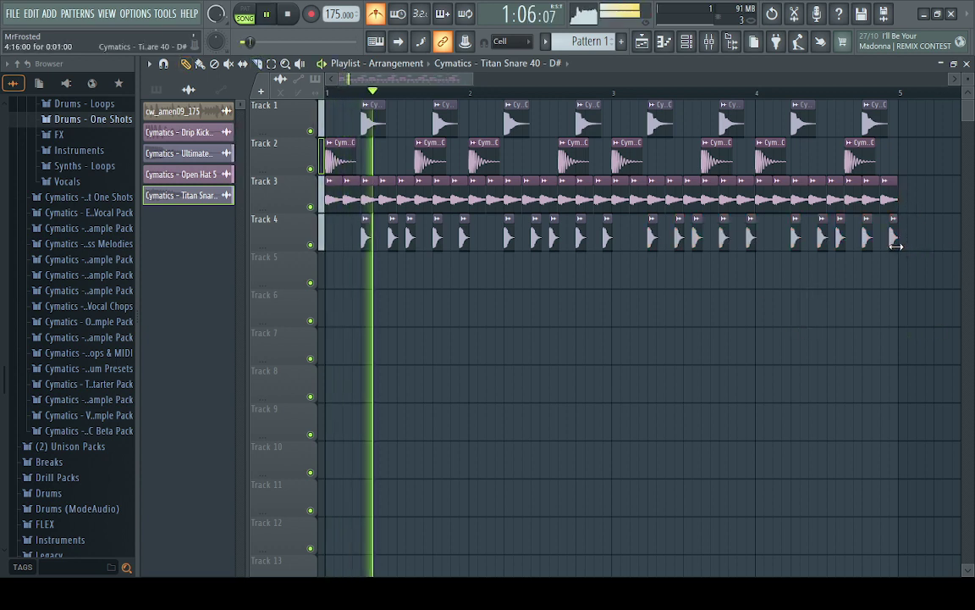
Try layering two cw_amen09_175 clips across bars 1 to 4 on Track 5, play back, and remove them.
click(174, 110)
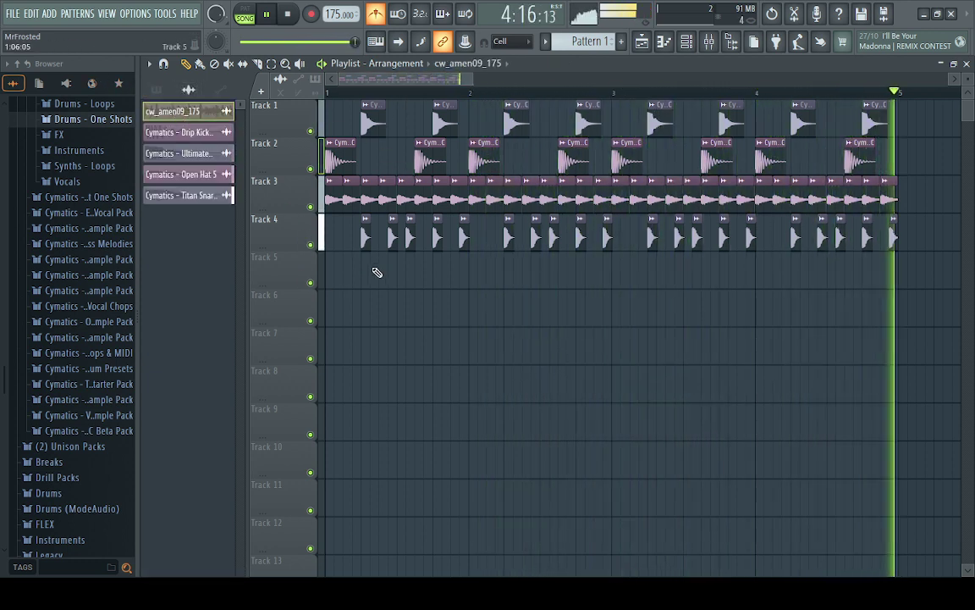
key(space)
click(339, 284)
key(space)
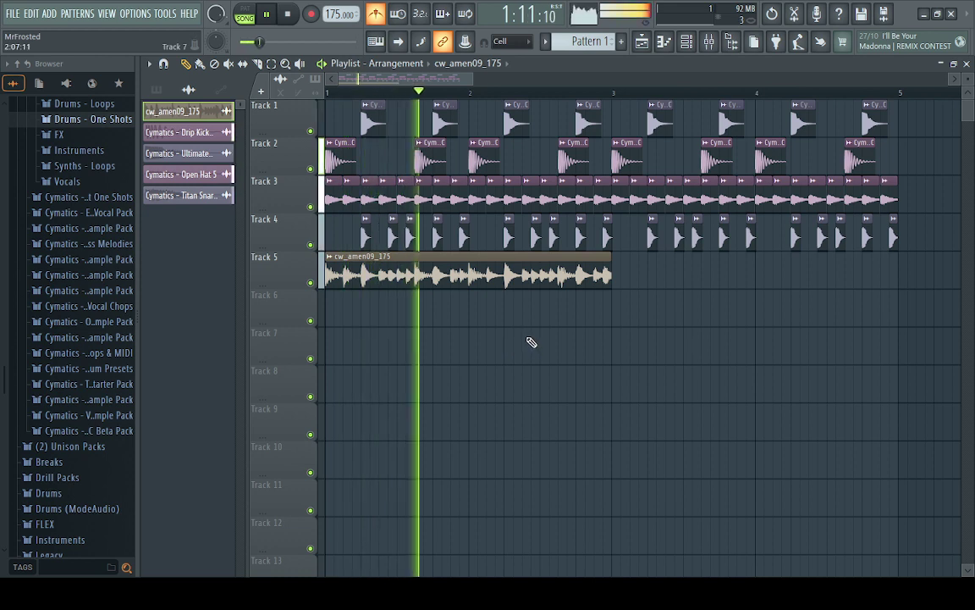
click(621, 277)
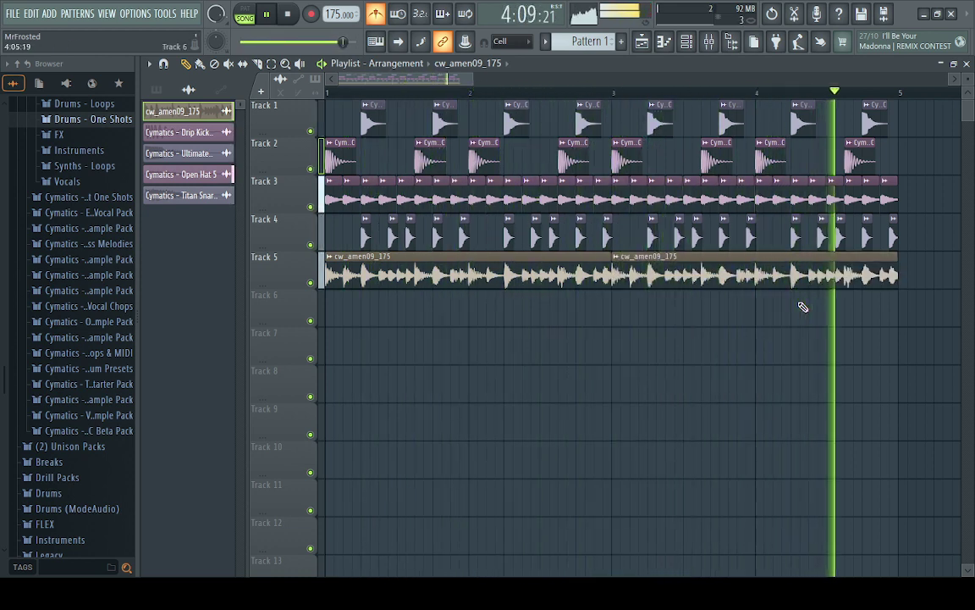
key(space)
right_click(664, 284)
right_click(584, 273)
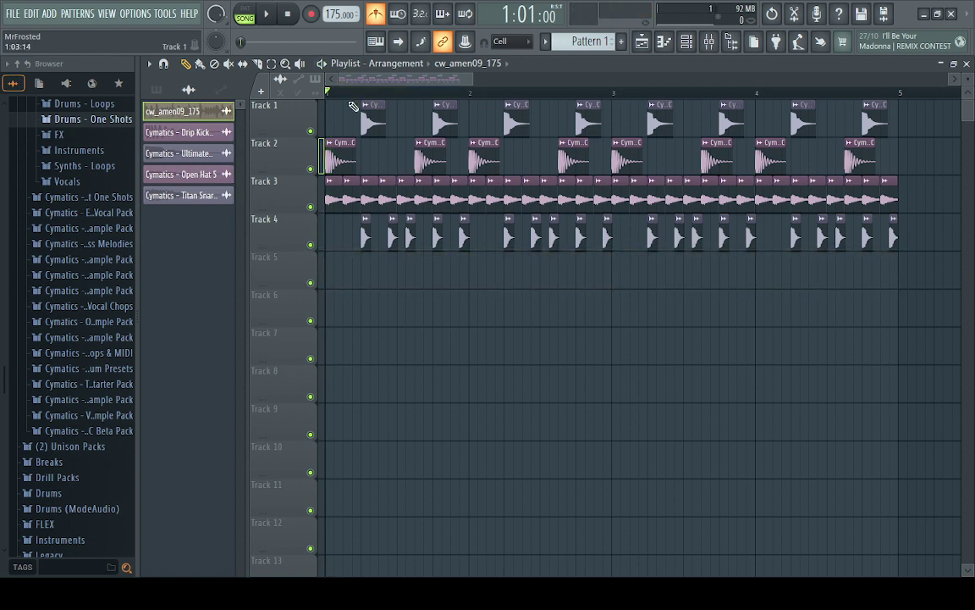
Shorten the first Drip Kick 2 clip on Track 2 to two steps, add another kick at 1:03, and play back.
scroll(354, 106, up, 5)
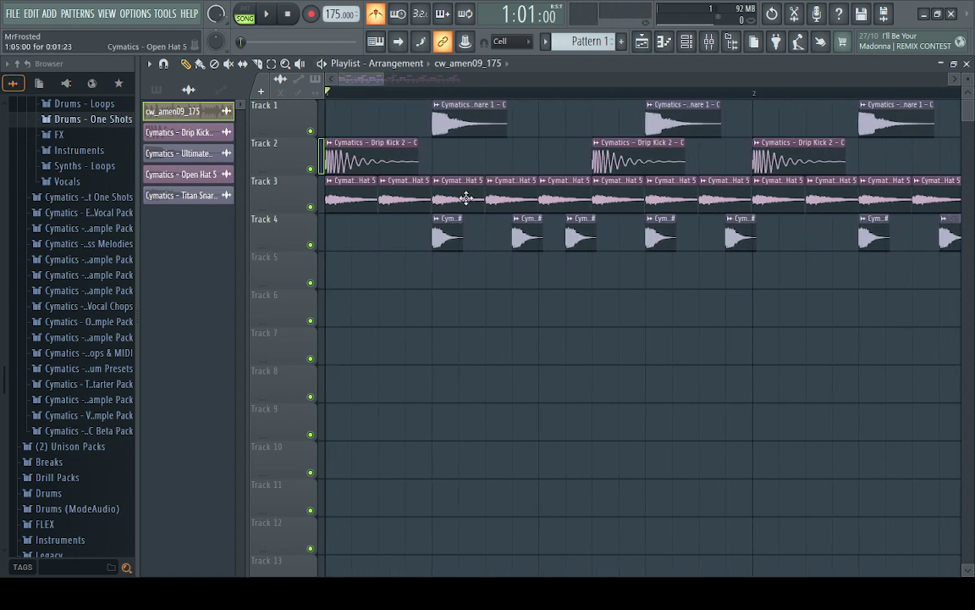
right_click(382, 167)
key(p)
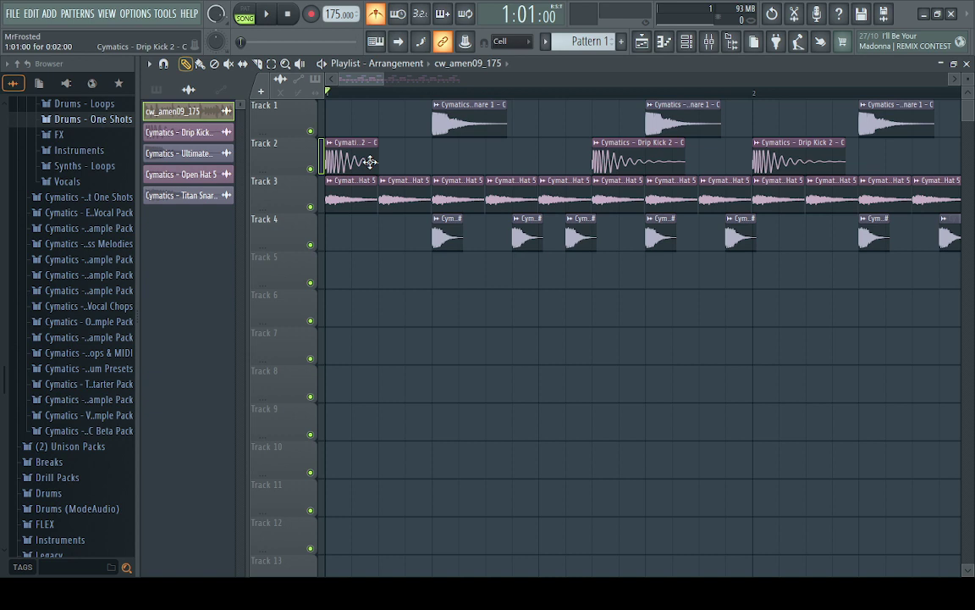
click(347, 157)
click(397, 162)
key(space)
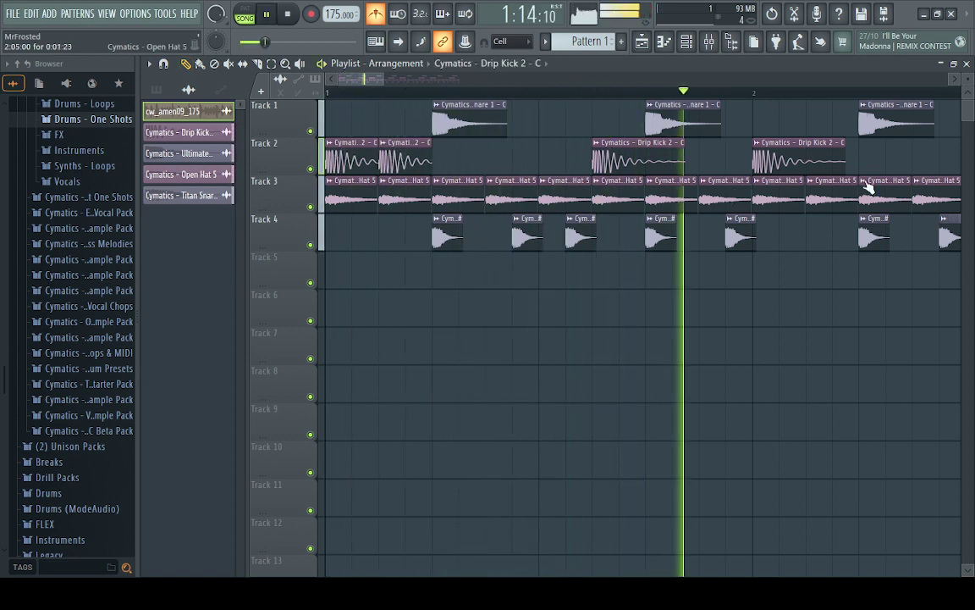
key(space)
Shorten the Drip Kick 2 clip at 1:11 to one step, add another kick at 1:12, and play back.
right_click(657, 169)
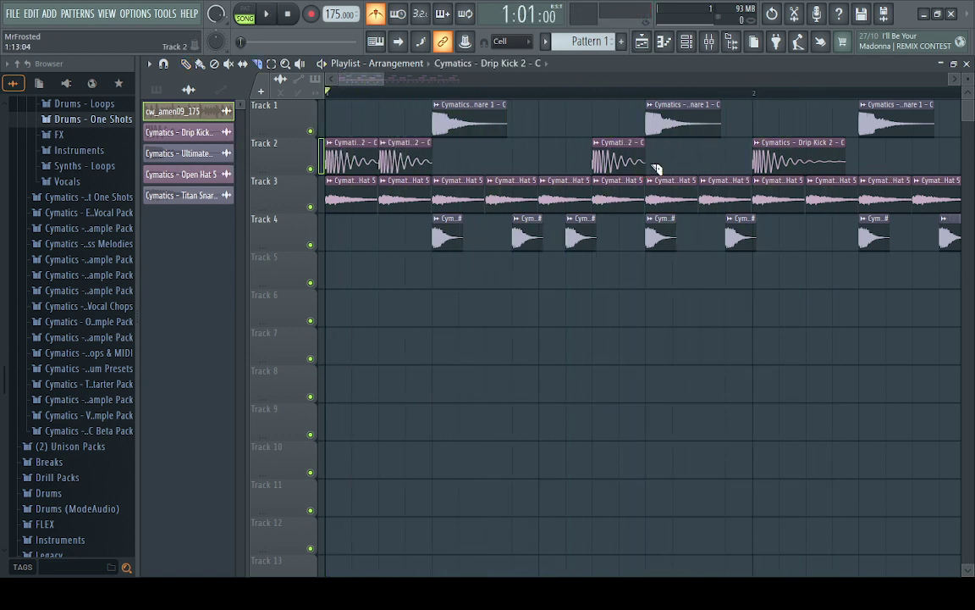
key(p)
scroll(653, 102, up, 3)
scroll(535, 115, down, 3)
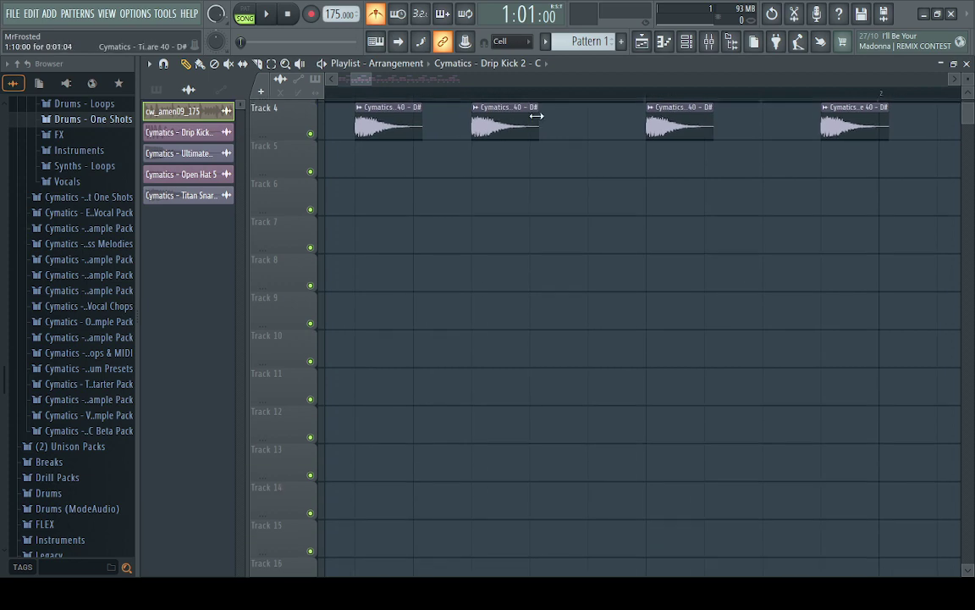
scroll(542, 116, up, 3)
scroll(550, 106, down, 4)
scroll(557, 95, up, 2)
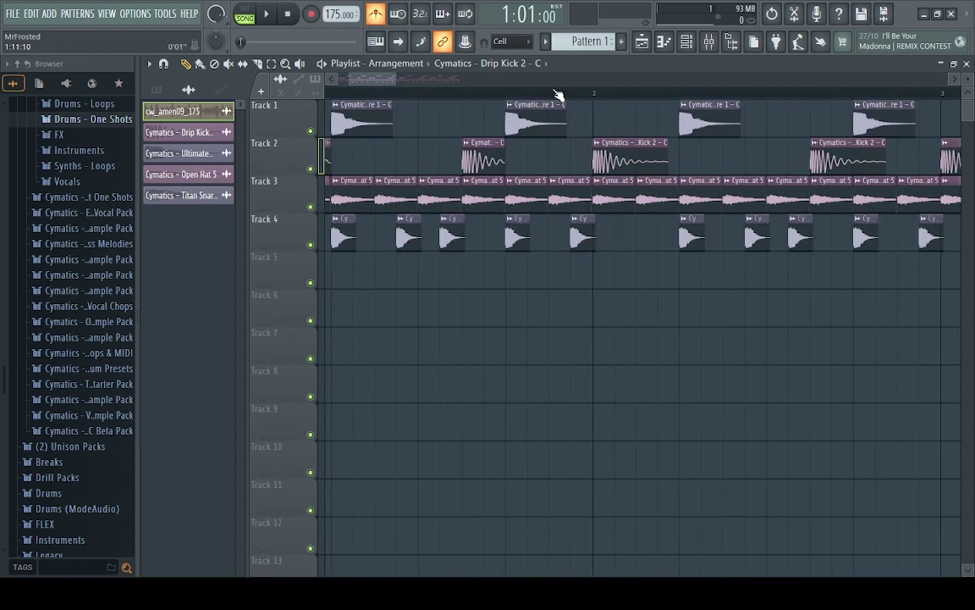
scroll(430, 94, up, 3)
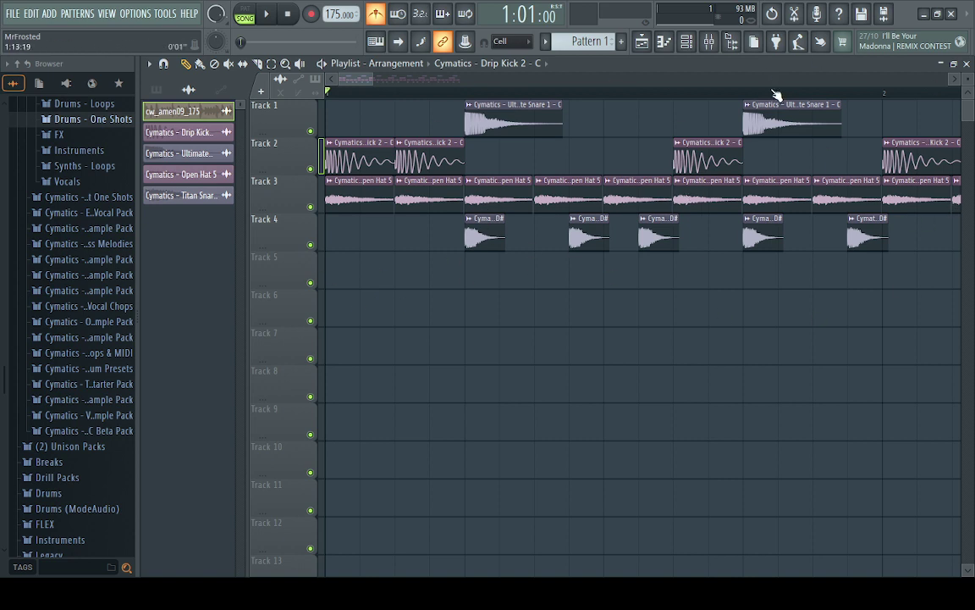
right_click(715, 172)
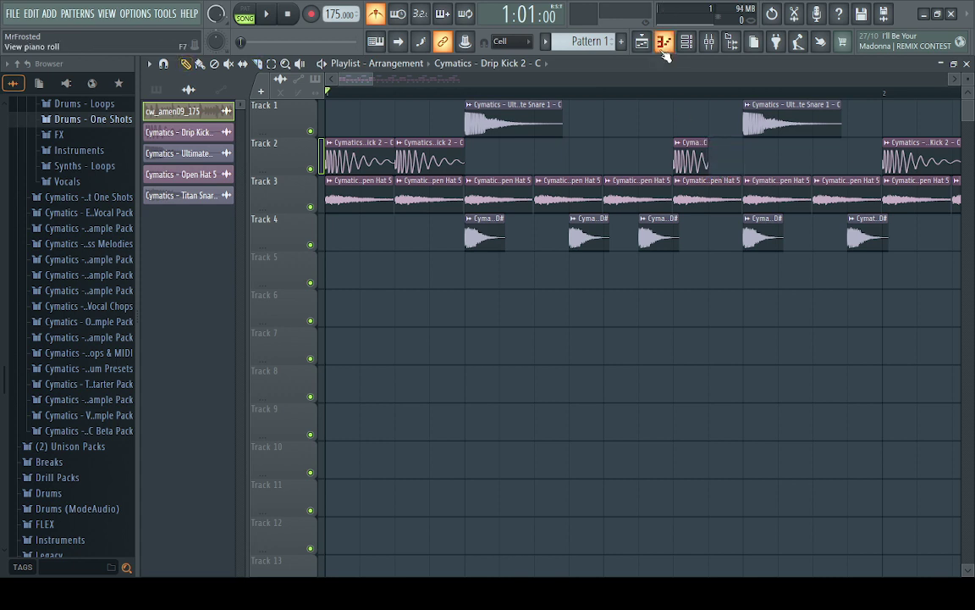
click(721, 161)
key(space)
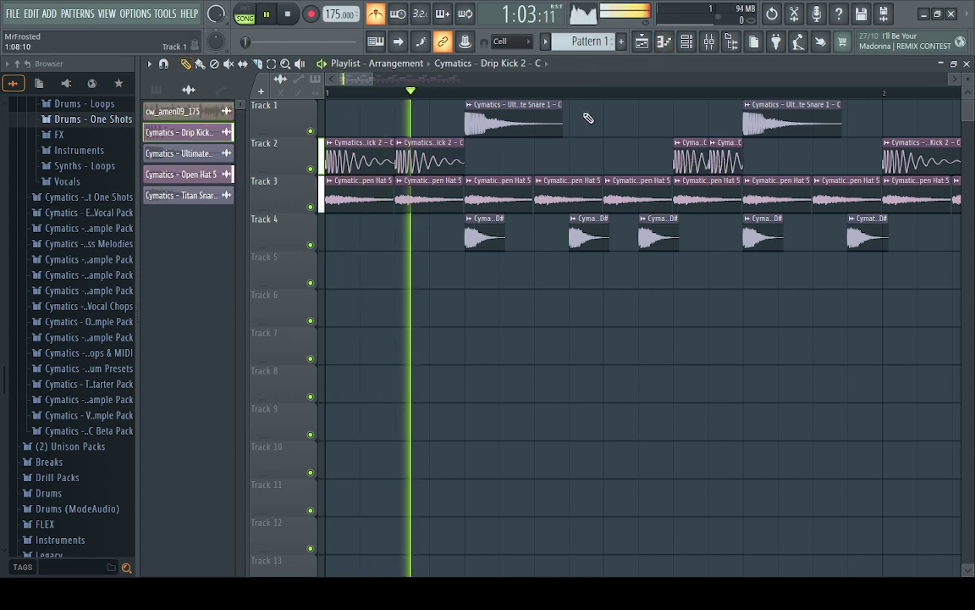
scroll(641, 102, down, 5)
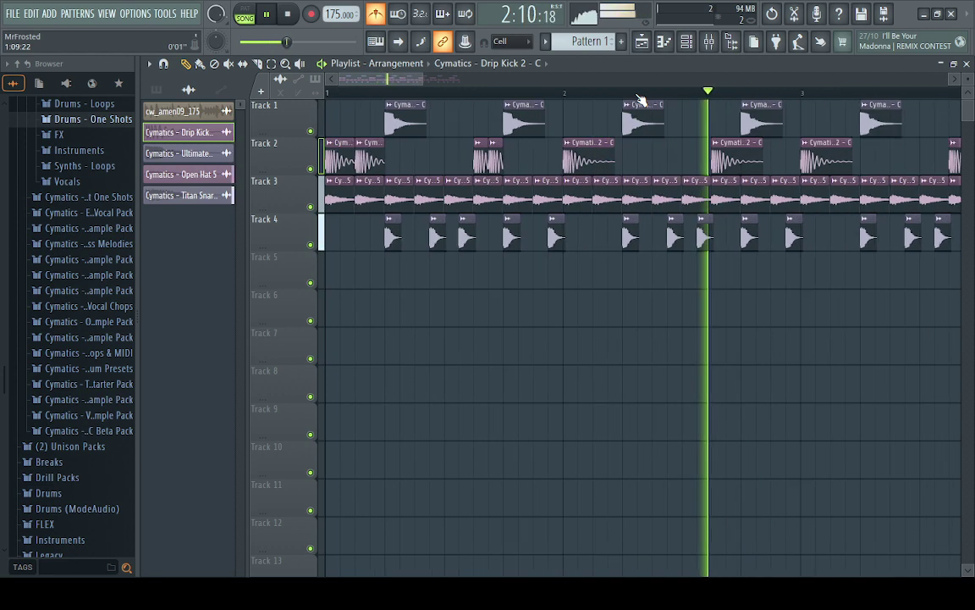
key(space)
Remove the bar 1 Drip Kick 2 clips on Track 2 and replace them with copies of the bar 2 kicks.
scroll(641, 101, down, 2)
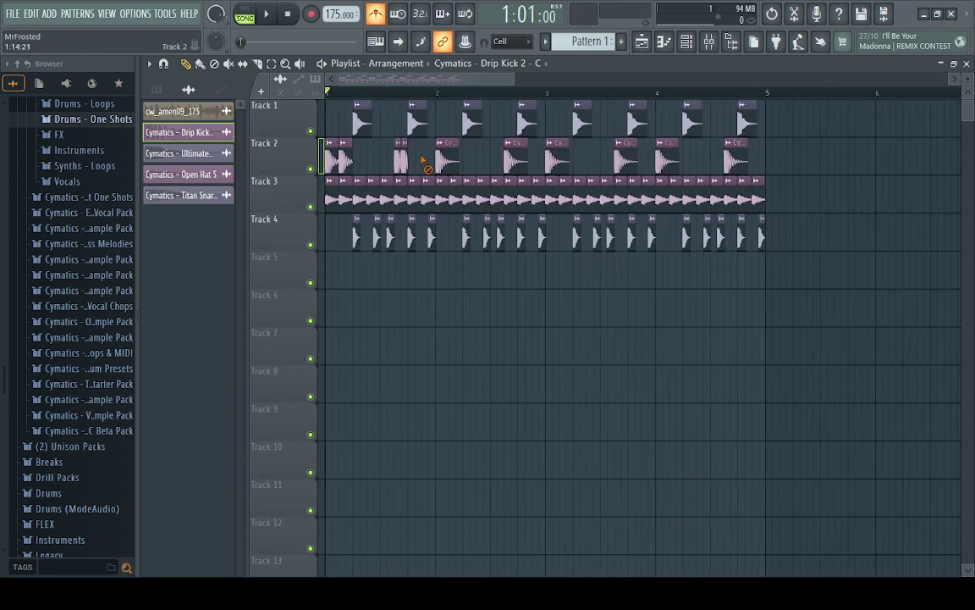
right_click(347, 165)
right_click(396, 158)
right_click(331, 161)
right_click(332, 194)
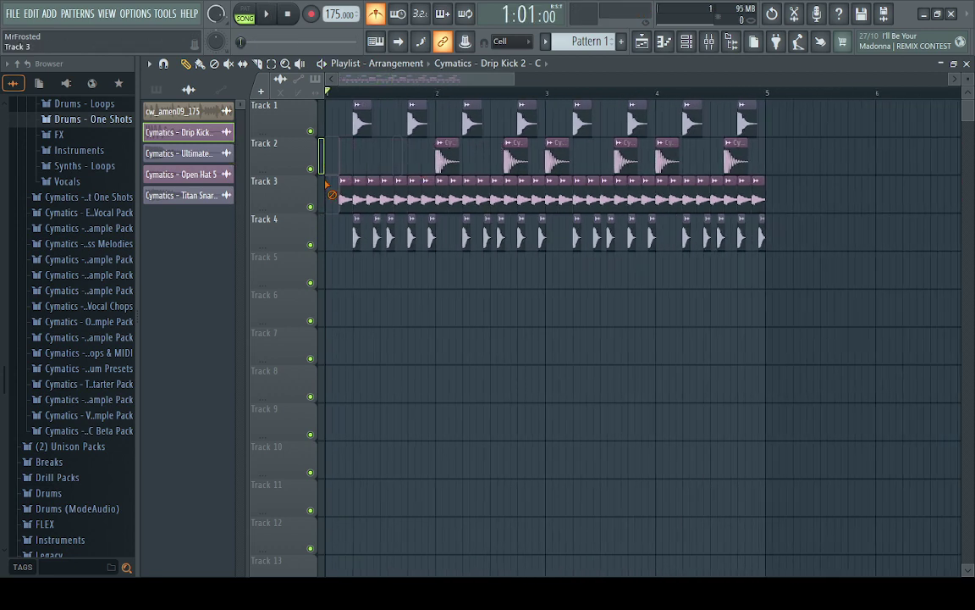
key(ctrl+z)
right_click(399, 158)
right_click(332, 172)
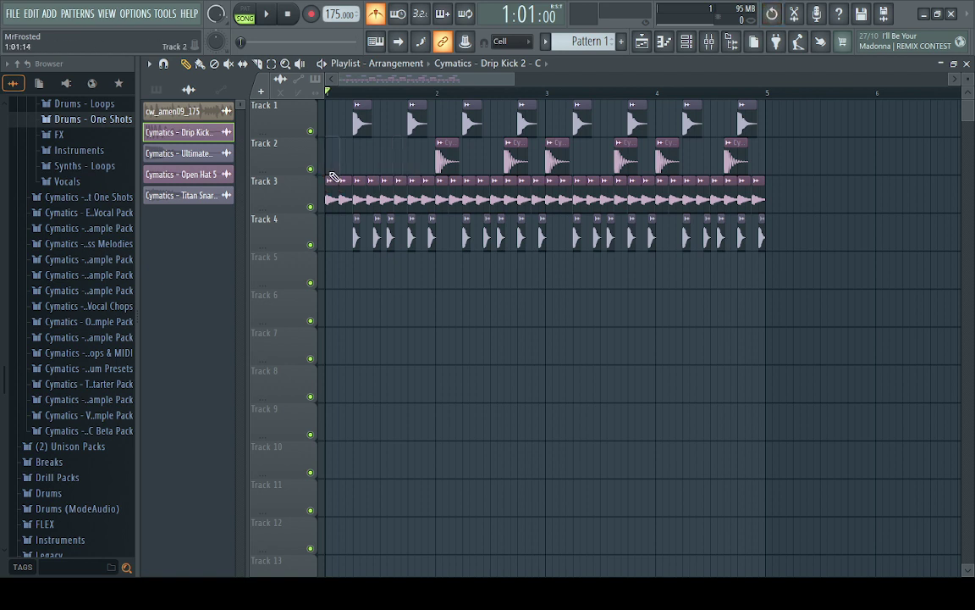
drag(406, 160, 512, 164)
shift+drag(450, 161, 317, 165)
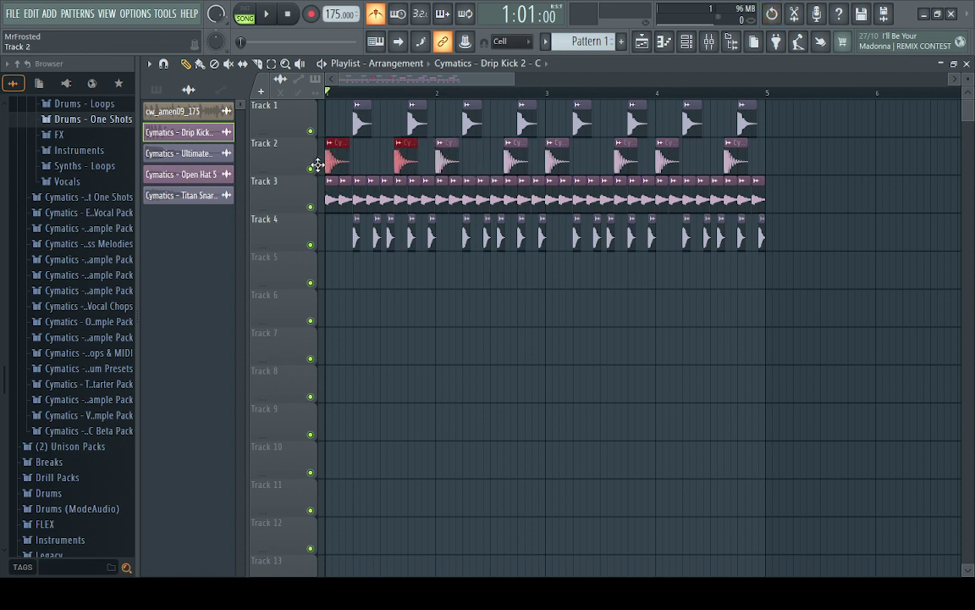
click(549, 386)
right_click(547, 394)
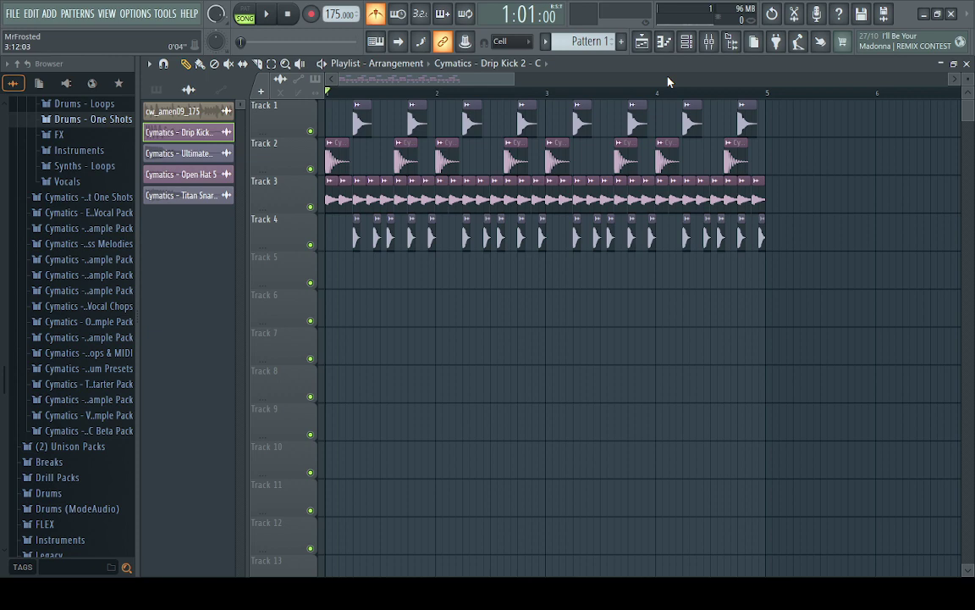
Replace all Playlist clips with one cw_amen09_175 clip at the start of Track 1, and play it back.
key(ctrl+a)
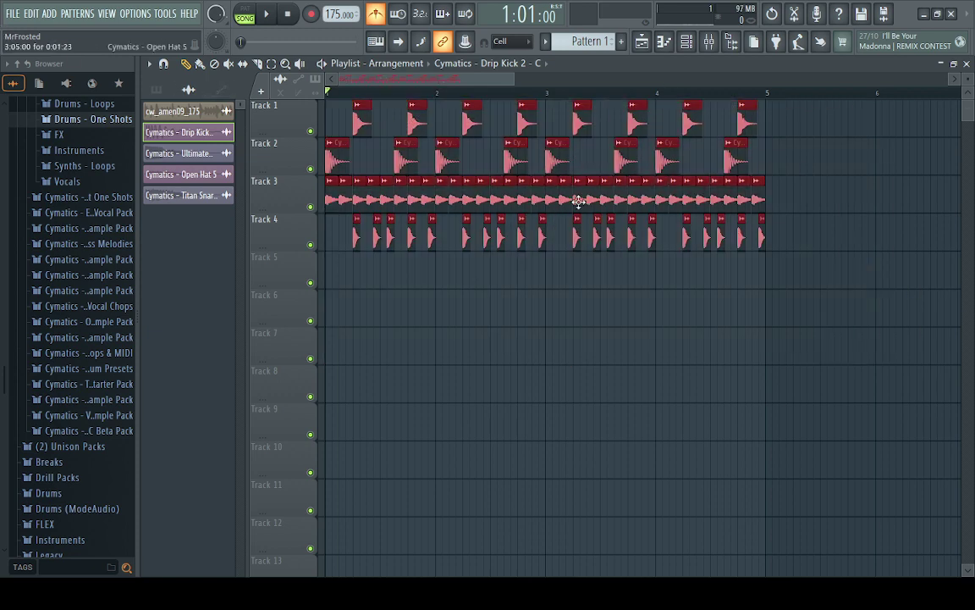
key(Delete)
drag(374, 120, 327, 121)
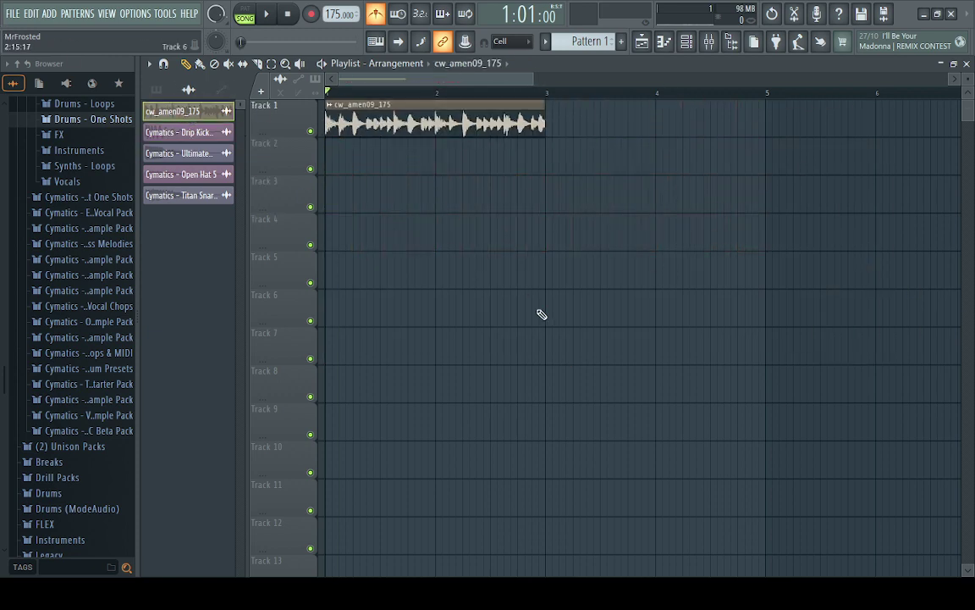
key(space)
scroll(357, 93, up, 2)
scroll(357, 95, down, 2)
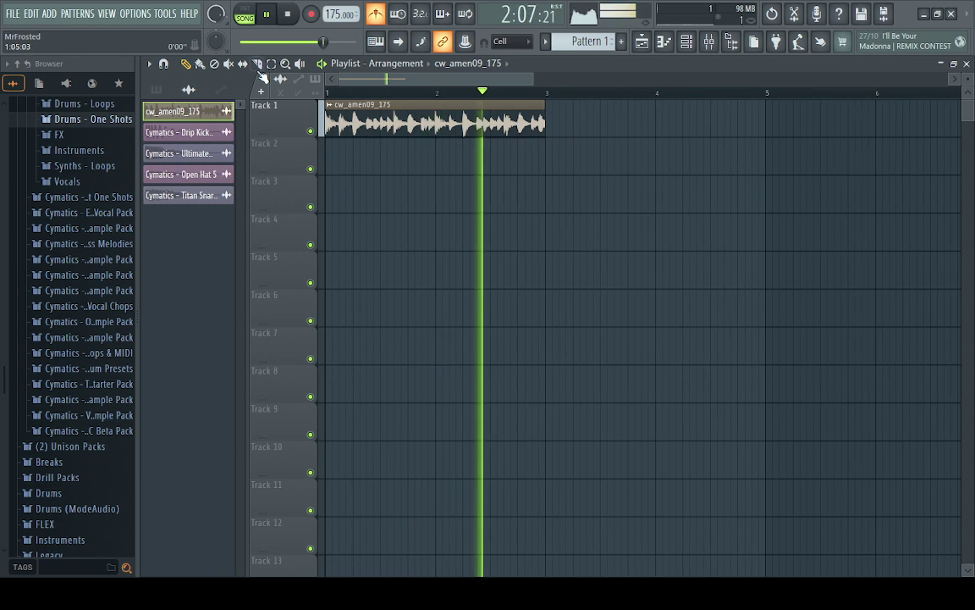
key(space)
Audition the cw_amen09_175 loop from 2:01 and from 1:09 to find slice points.
scroll(398, 98, up, 1)
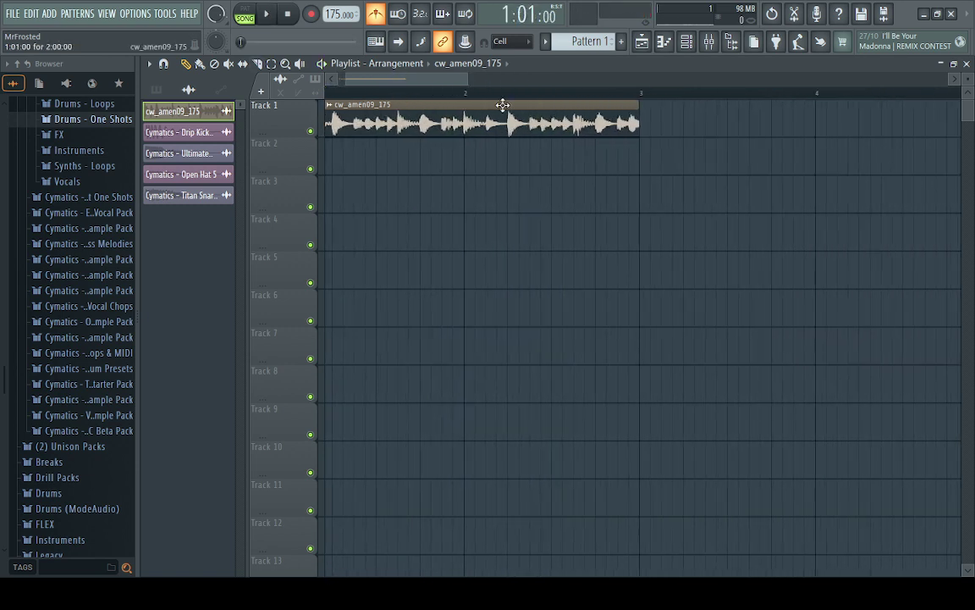
click(465, 94)
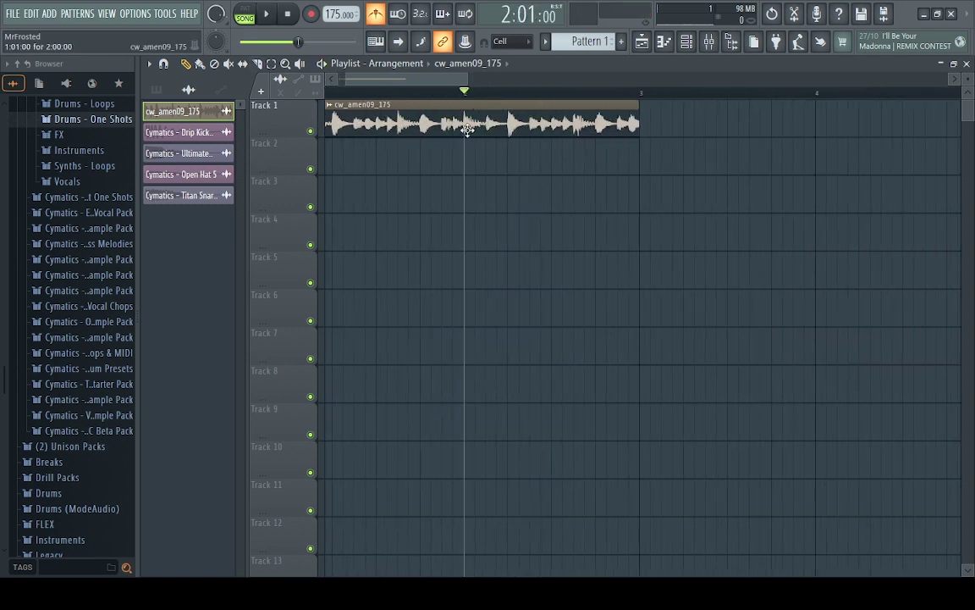
scroll(455, 100, up, 1)
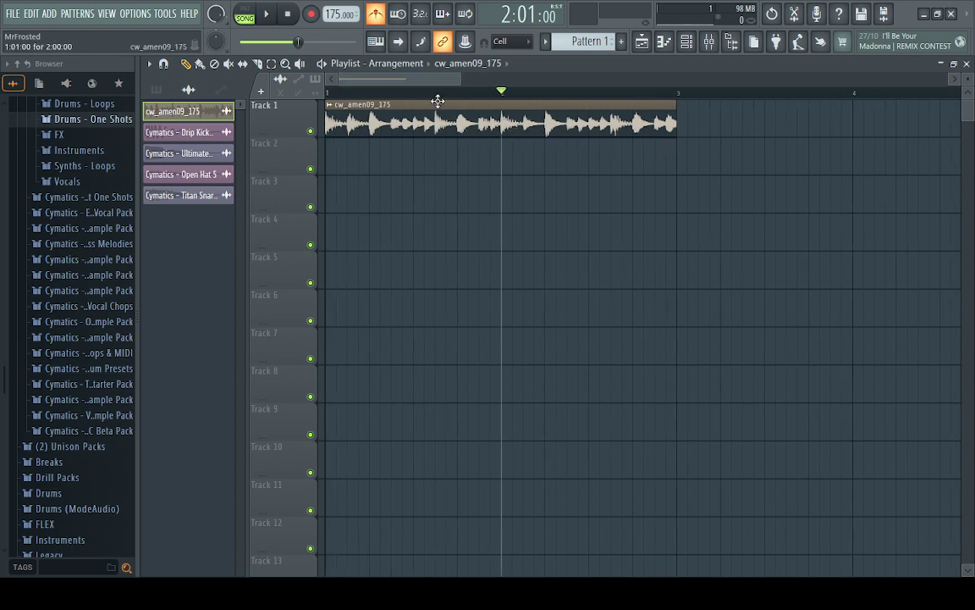
key(space)
key(space)
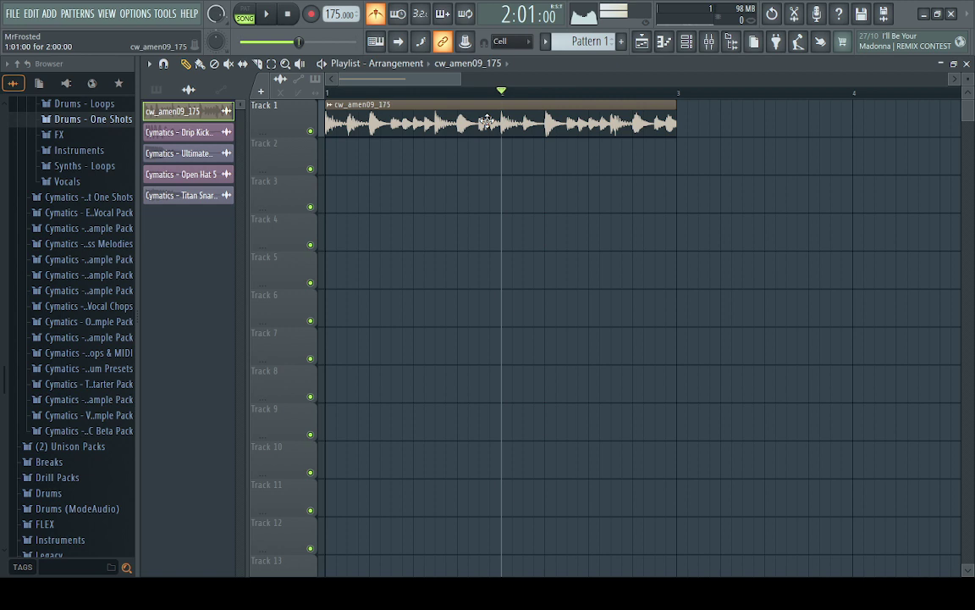
click(426, 100)
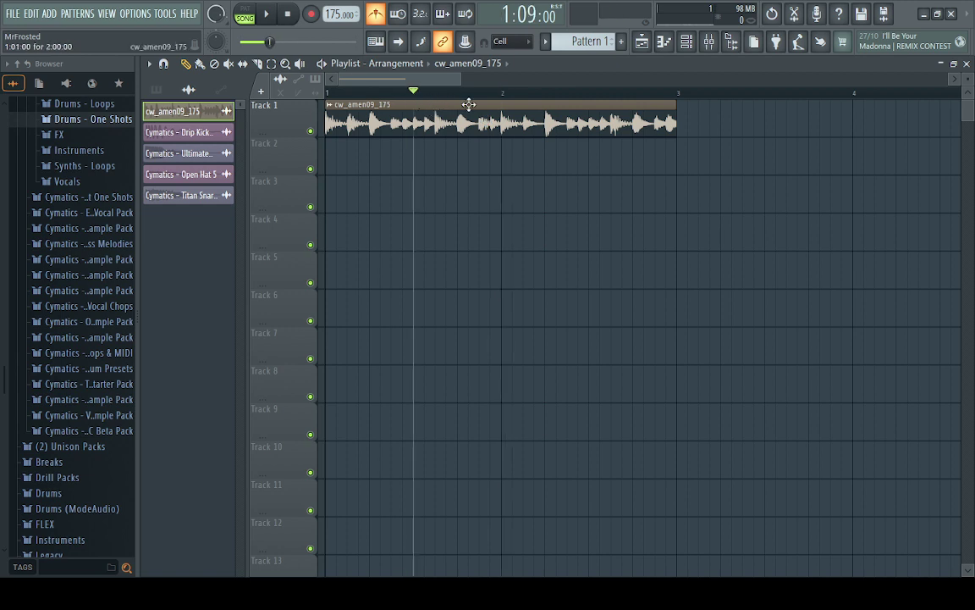
key(space)
key(space)
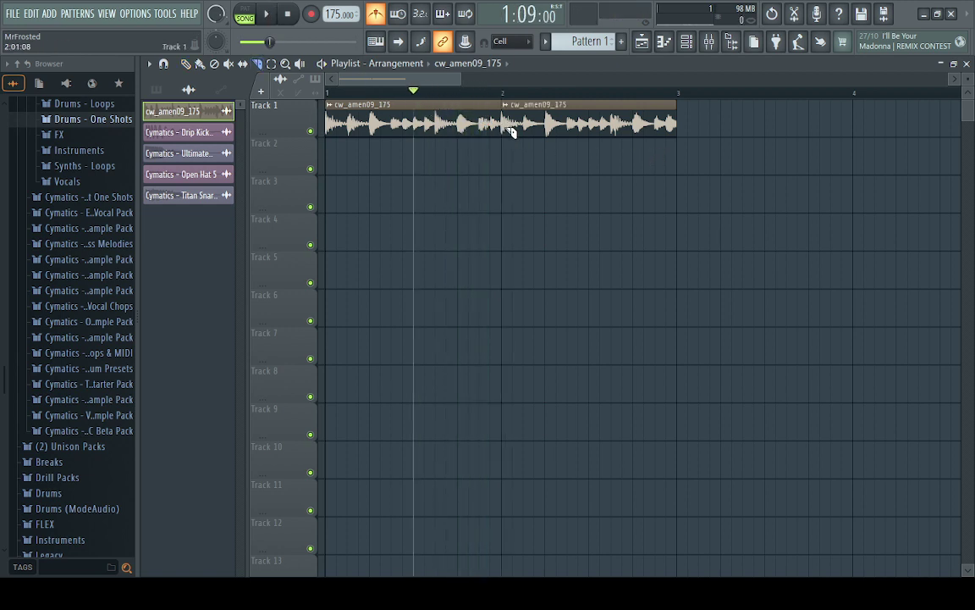
Slice cw_amen09_175 at 2:01 and 1:09, park the second half on Track 2, and copy the 1:09 slice to 2:01, shortened to four steps.
drag(535, 120, 744, 161)
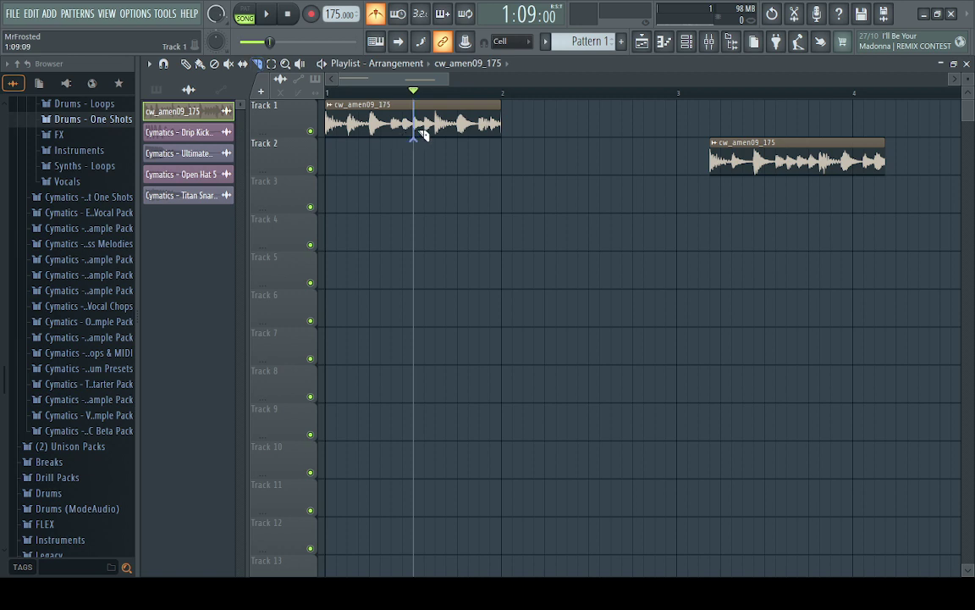
drag(462, 123, 543, 134)
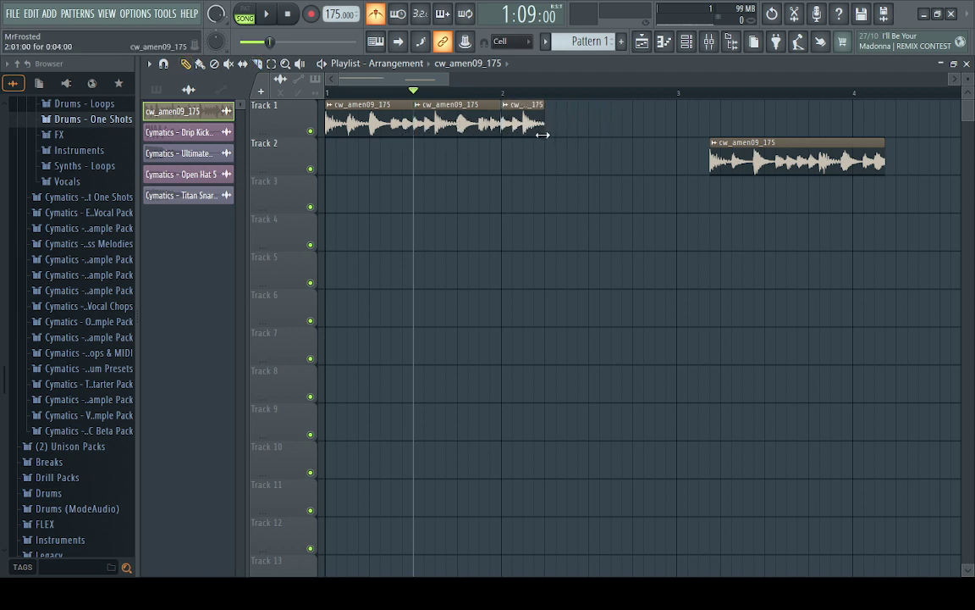
click(325, 93)
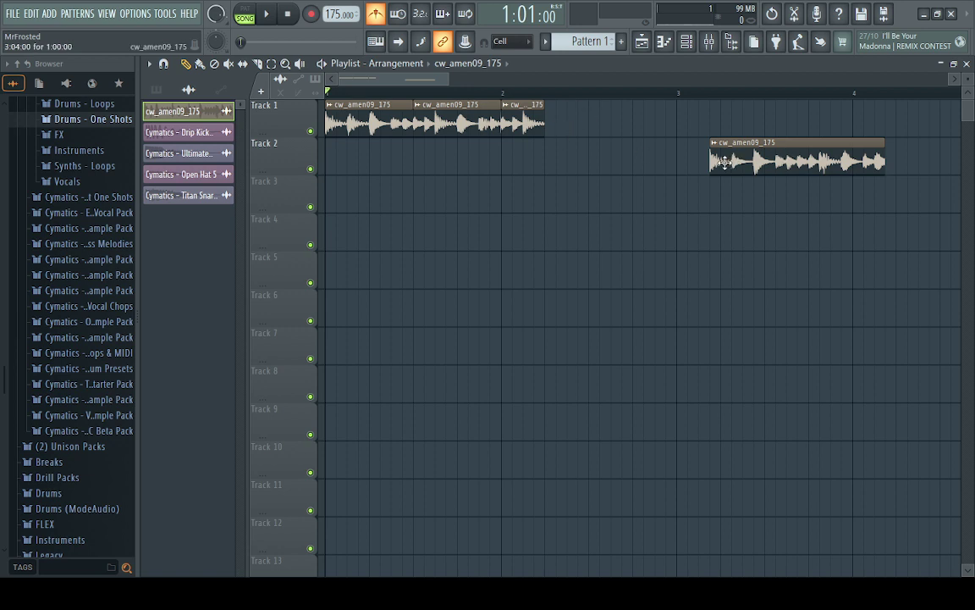
Move the parked cw_amen09_175 half from Track 2 to 2:06 on Track 1 and play back the rearranged loop.
drag(711, 167, 558, 127)
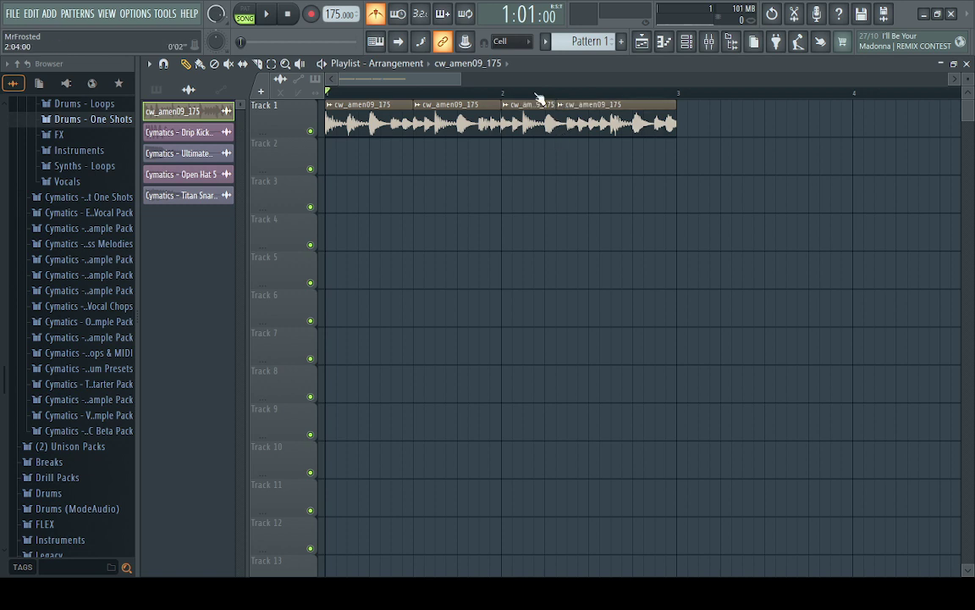
mouse_move(538, 93)
mouse_down()
mouse_move(570, 93)
mouse_move(527, 100)
mouse_up()
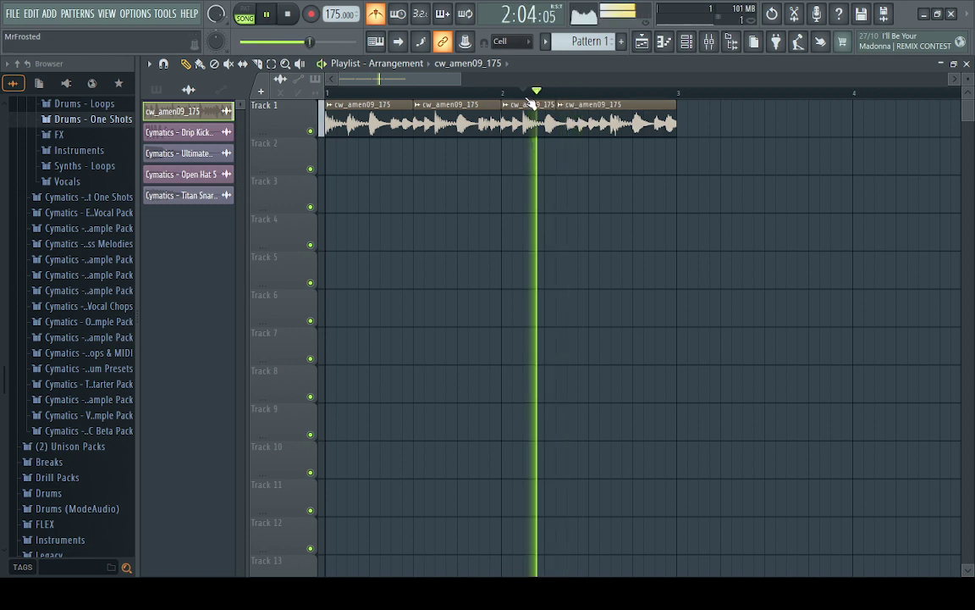
key(space)
click(333, 94)
key(space)
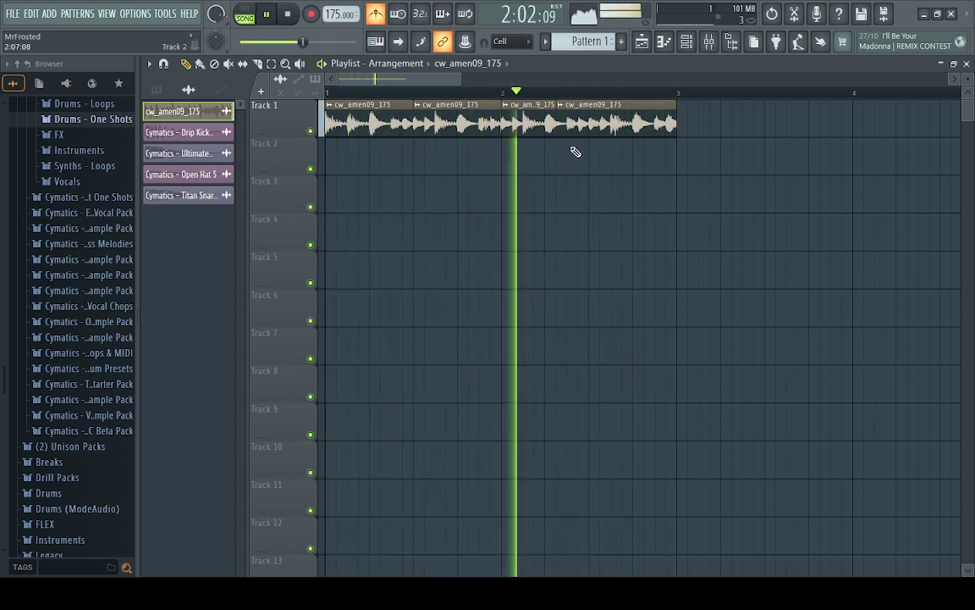
key(space)
Move the rearranged slices to bar 3, place an unsliced cw_amen09_175 clip at the start of Track 1, and play it back.
scroll(615, 165, down, 2)
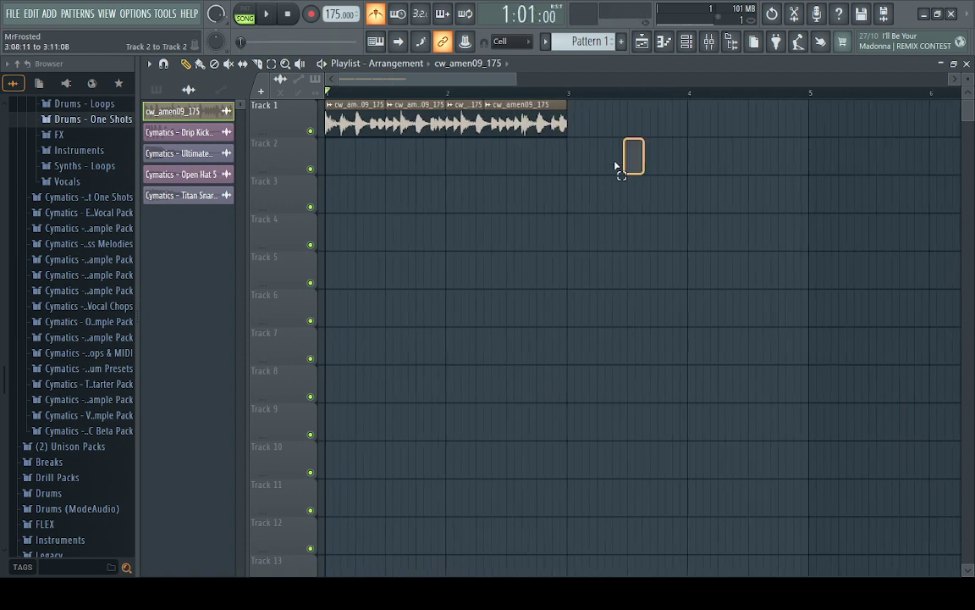
drag(338, 125, 583, 124)
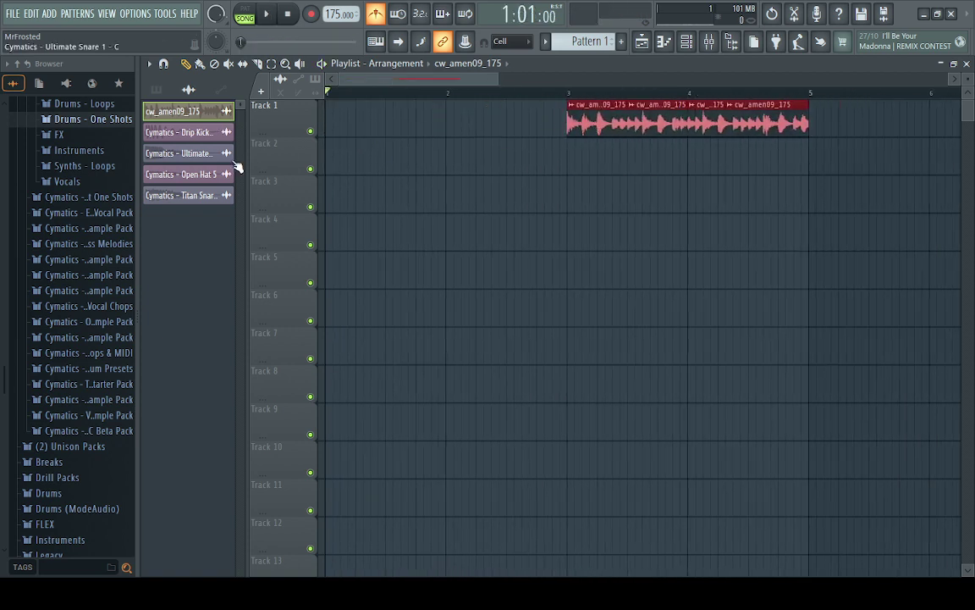
click(203, 132)
click(192, 111)
drag(355, 124, 326, 125)
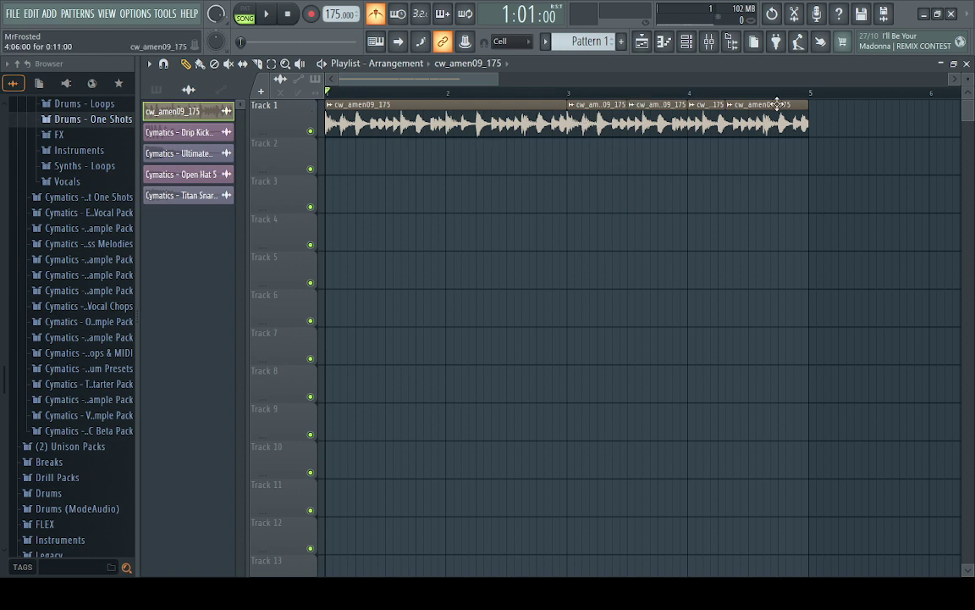
key(space)
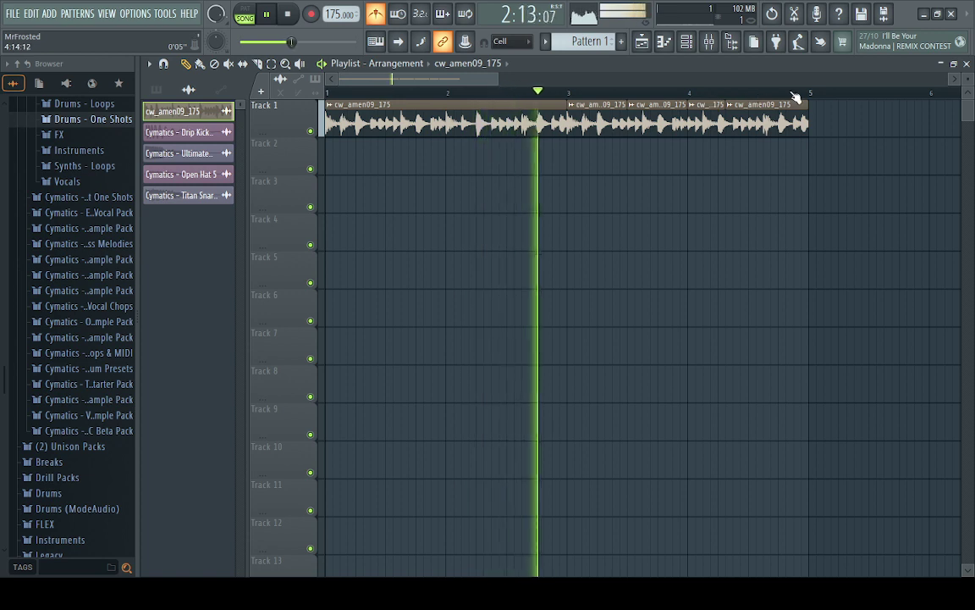
Slice the last clip at 4:11, 4:12 and 4:13, and replace the 4:12 slice with a copy of the one-step 4:11 slice.
scroll(781, 95, up, 4)
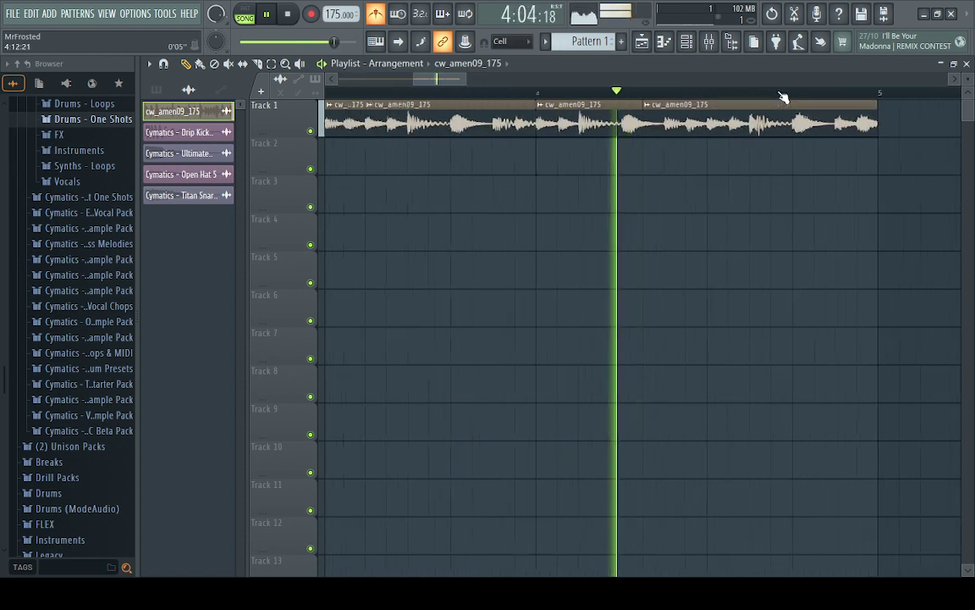
key(space)
click(748, 92)
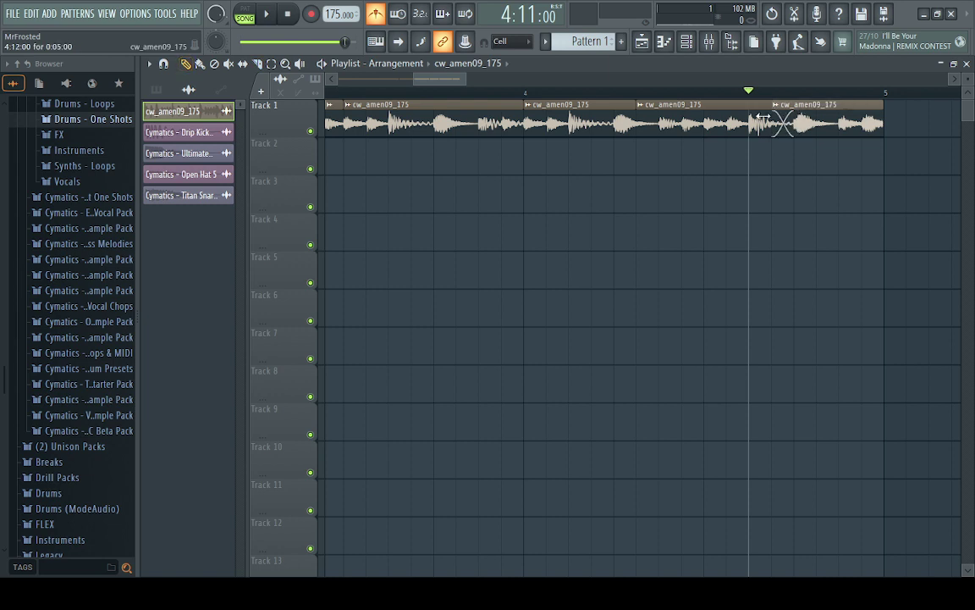
drag(763, 117, 783, 108)
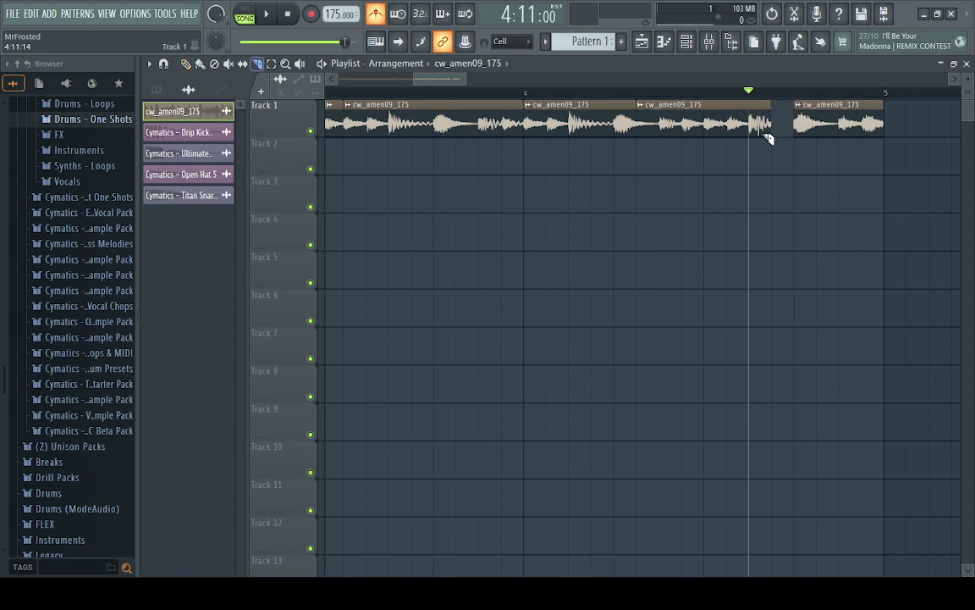
click(781, 126)
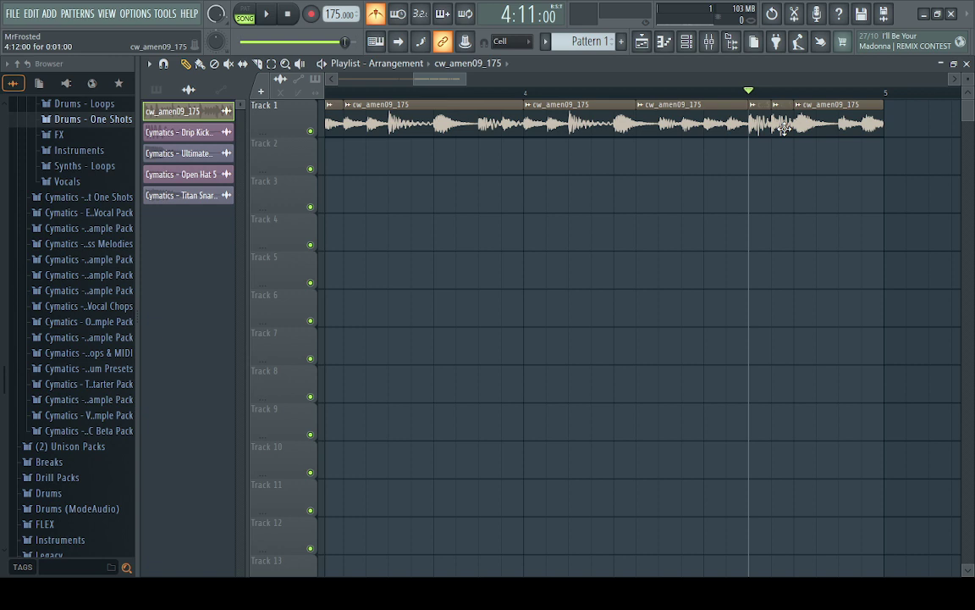
key(space)
key(space)
Replace the section from 4:03 to 4:05 with a copy of the two repeated snare slices, and play back the arrangement.
click(527, 93)
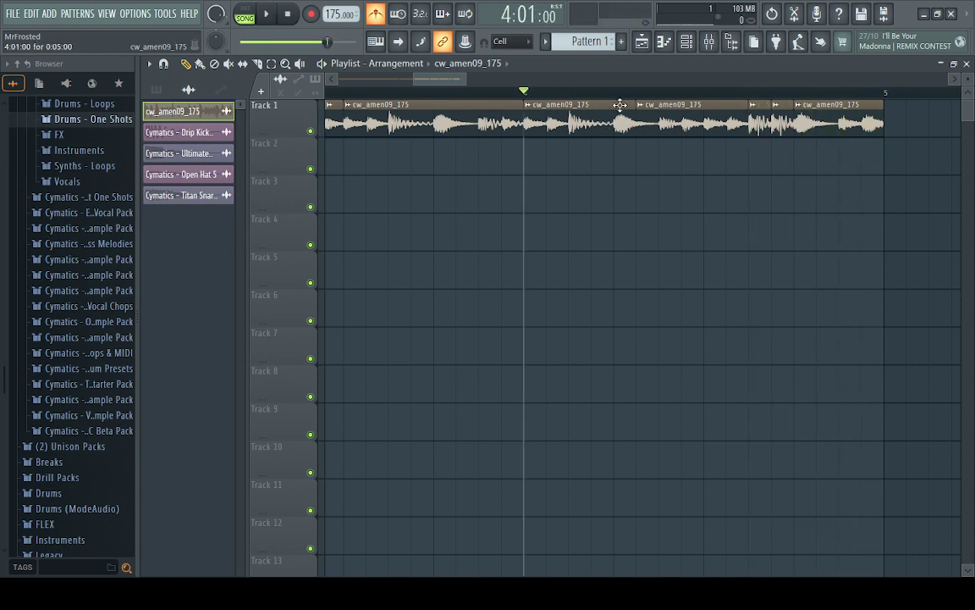
key(p)
right_click(586, 129)
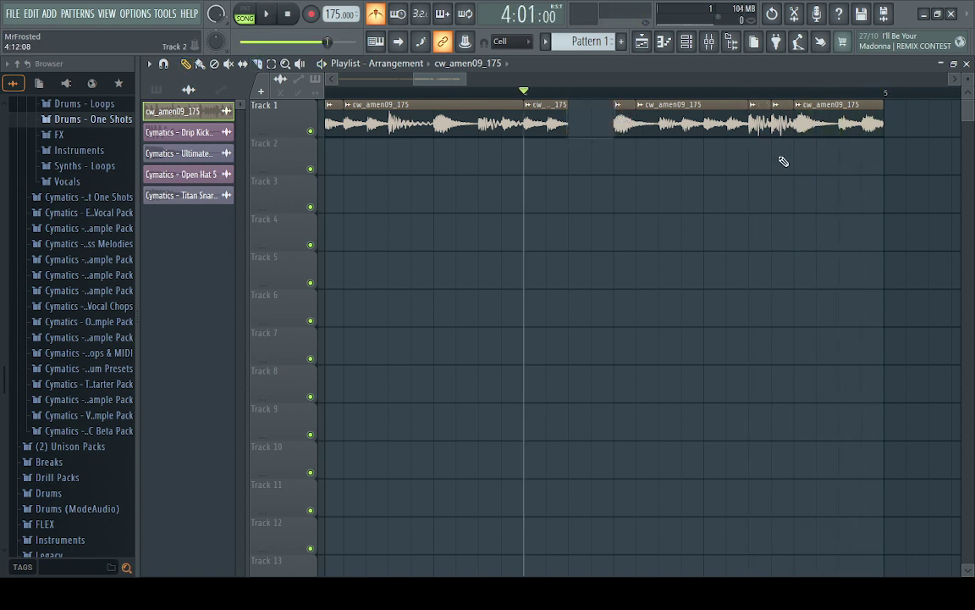
mouse_move(785, 164)
mouse_down()
mouse_move(759, 119)
mouse_move(580, 122)
mouse_up()
key(space)
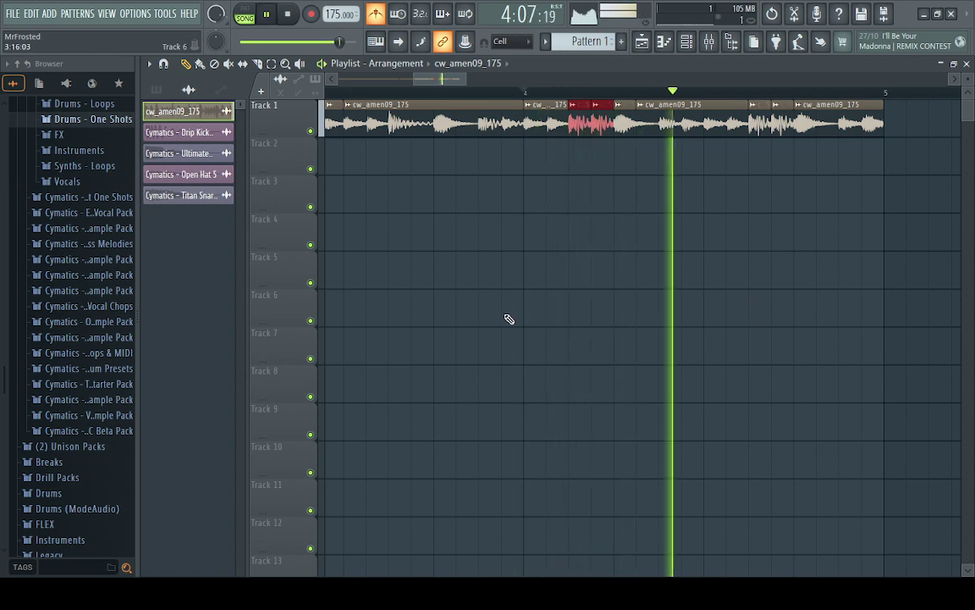
scroll(522, 102, down, 3)
scroll(521, 102, down, 3)
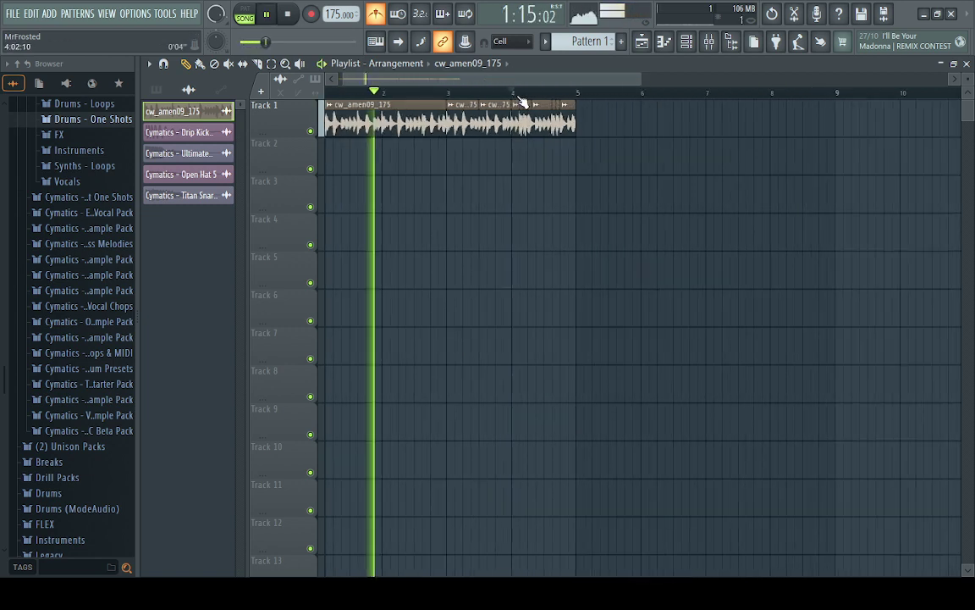
drag(471, 81, 355, 81)
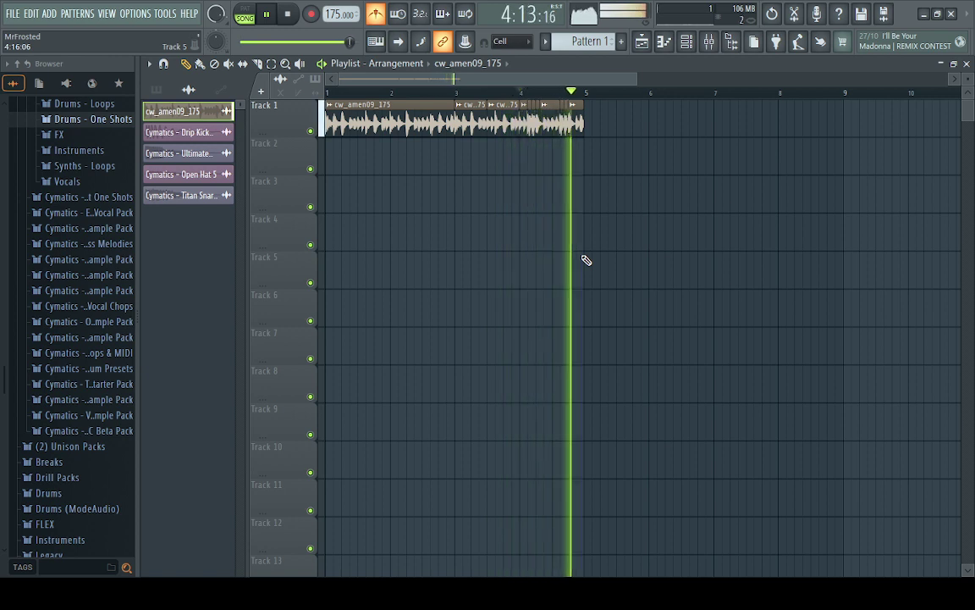
key(space)
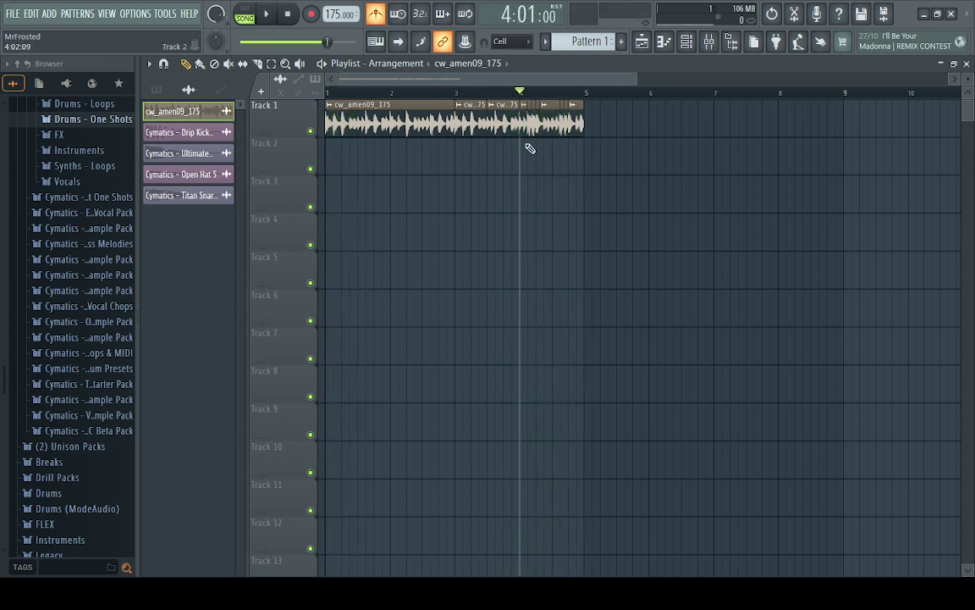
Delete all clips from the Playlist and show the patterns in the picker.
mouse_move(47, 150)
mouse_down()
mouse_move(573, 126)
mouse_move(259, 126)
mouse_up()
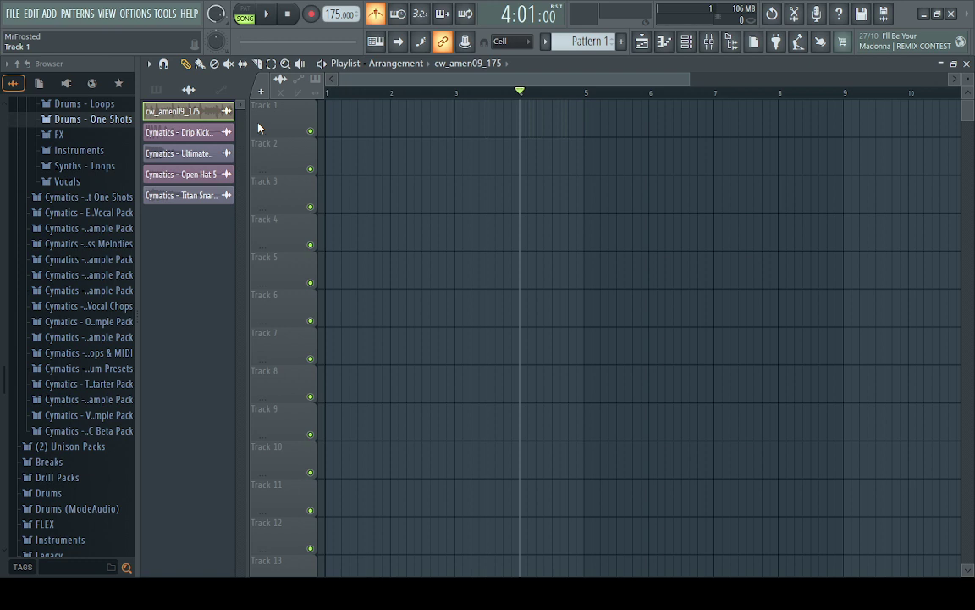
click(215, 130)
click(207, 113)
click(160, 89)
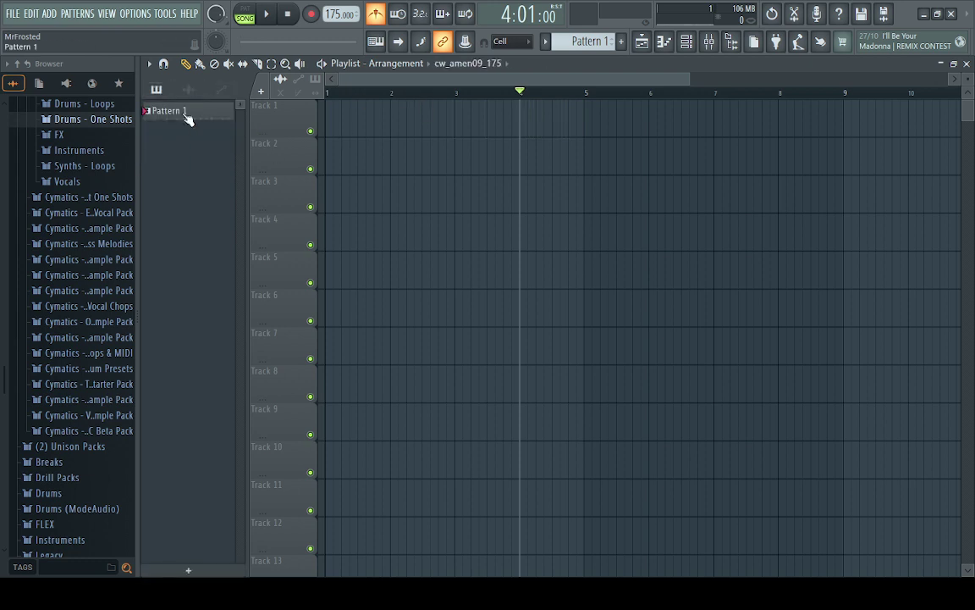
Try out Pattern 1 clips on Track 1 and Track 2, and delete them again.
drag(188, 119, 315, 109)
right_click(361, 104)
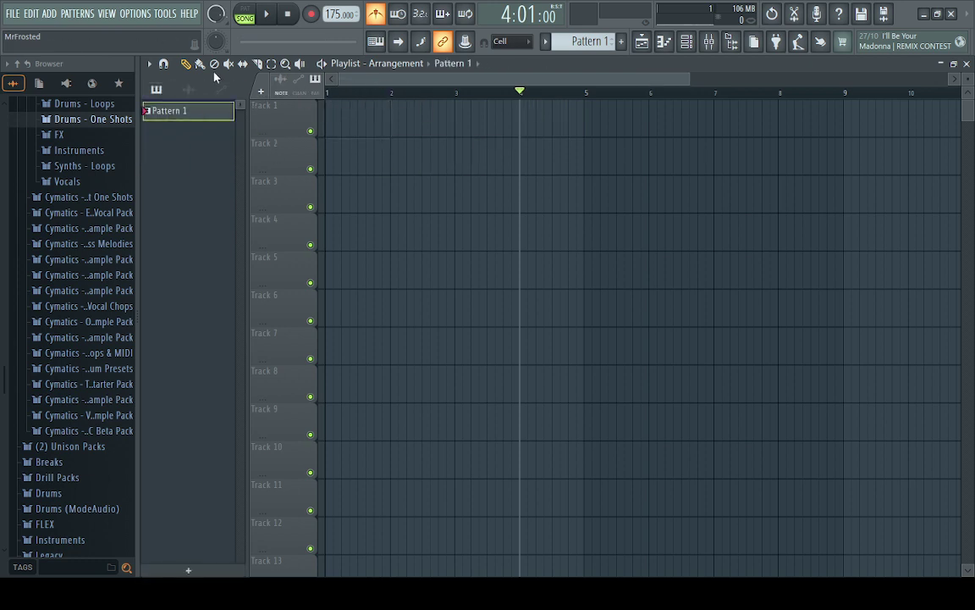
click(602, 168)
key(shift+4)
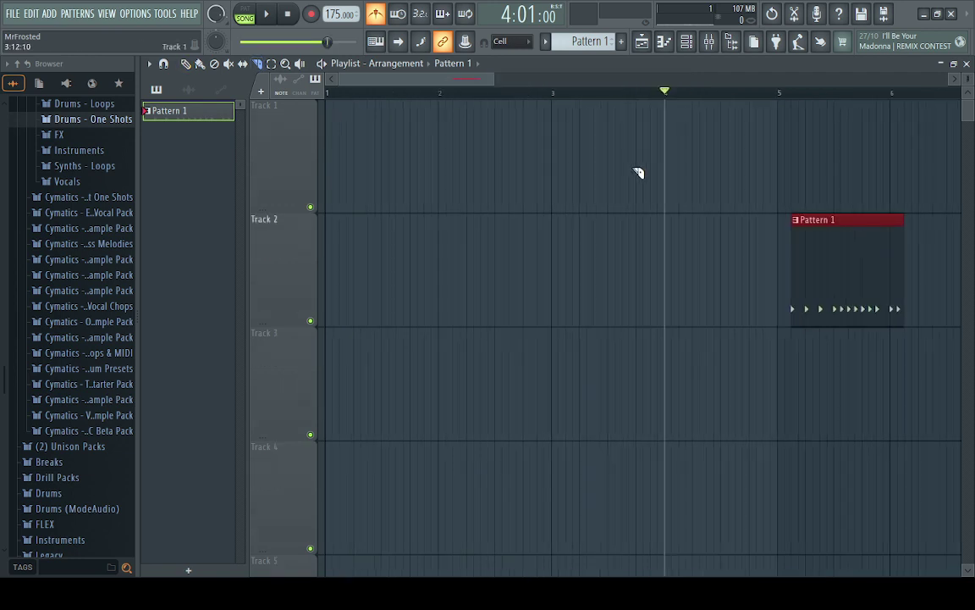
scroll(800, 96, down, 2)
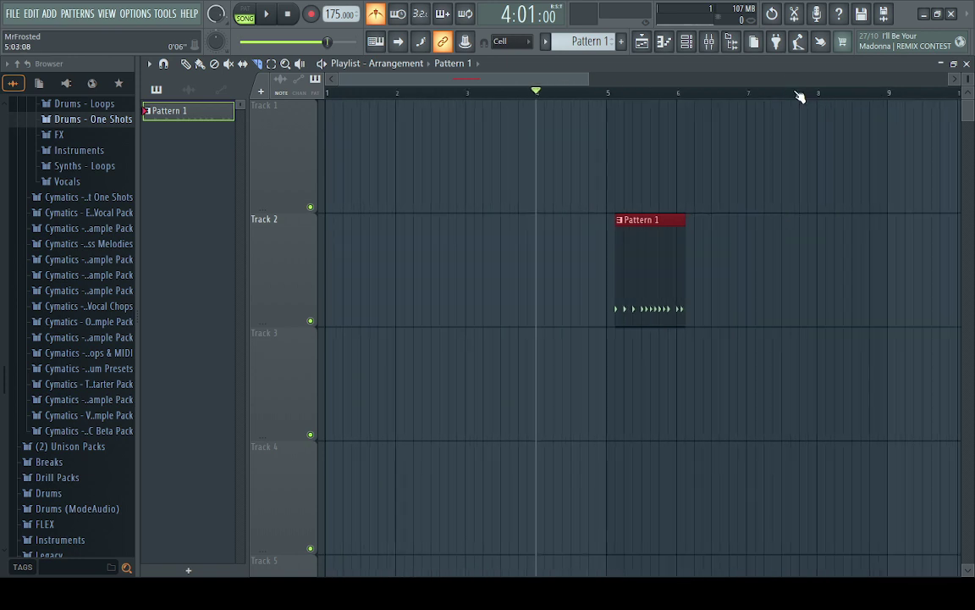
right_click(652, 282)
right_click(655, 284)
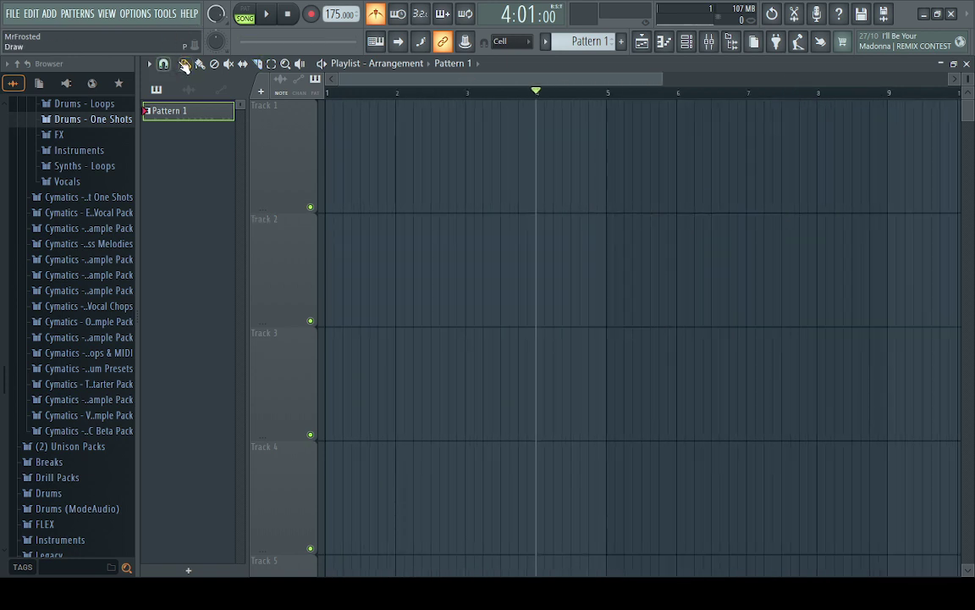
mouse_move(968, 78)
mouse_down()
mouse_move(970, 89)
mouse_move(970, 75)
mouse_up()
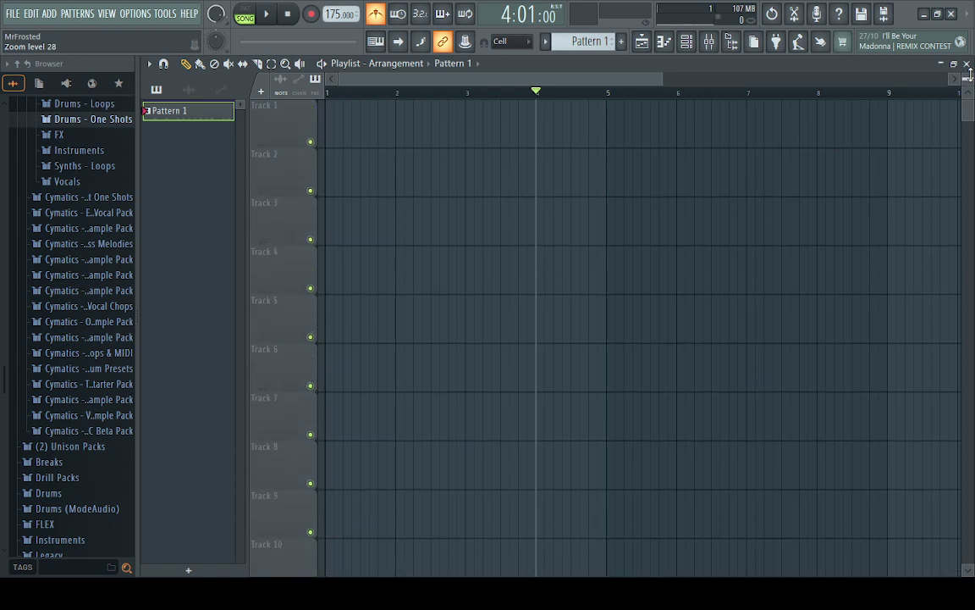
scroll(967, 80, up, 2)
scroll(967, 77, down, 2)
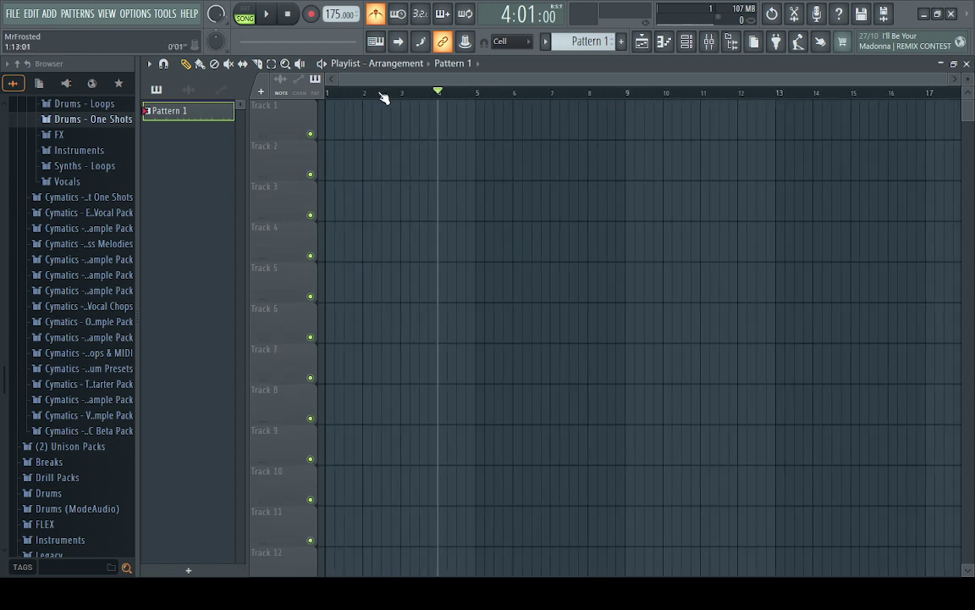
scroll(380, 92, up, 4)
scroll(380, 93, down, 4)
scroll(380, 93, up, 2)
scroll(380, 93, down, 1)
Set the song position back to 1:01.
drag(380, 79, 351, 79)
click(346, 92)
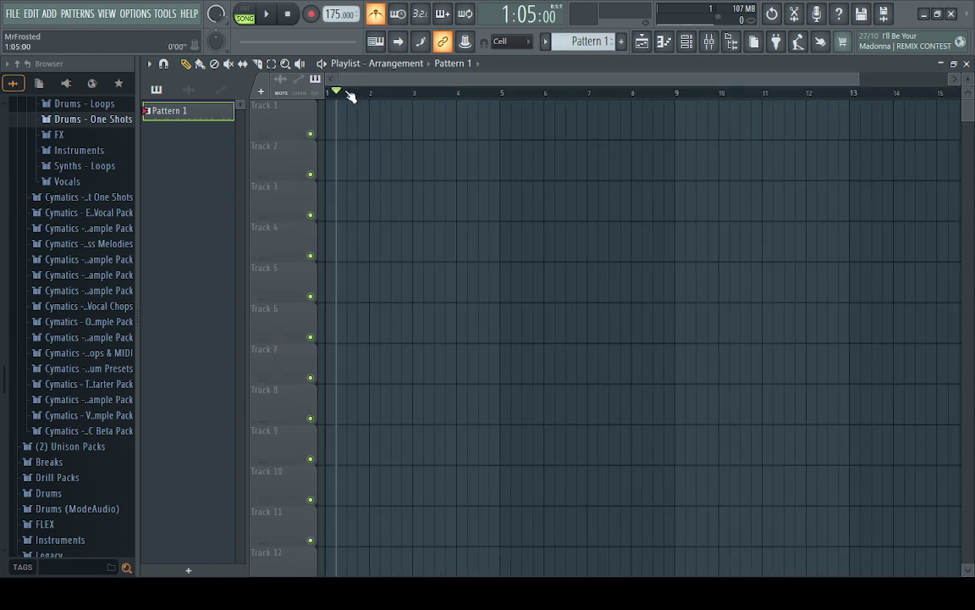
click(328, 93)
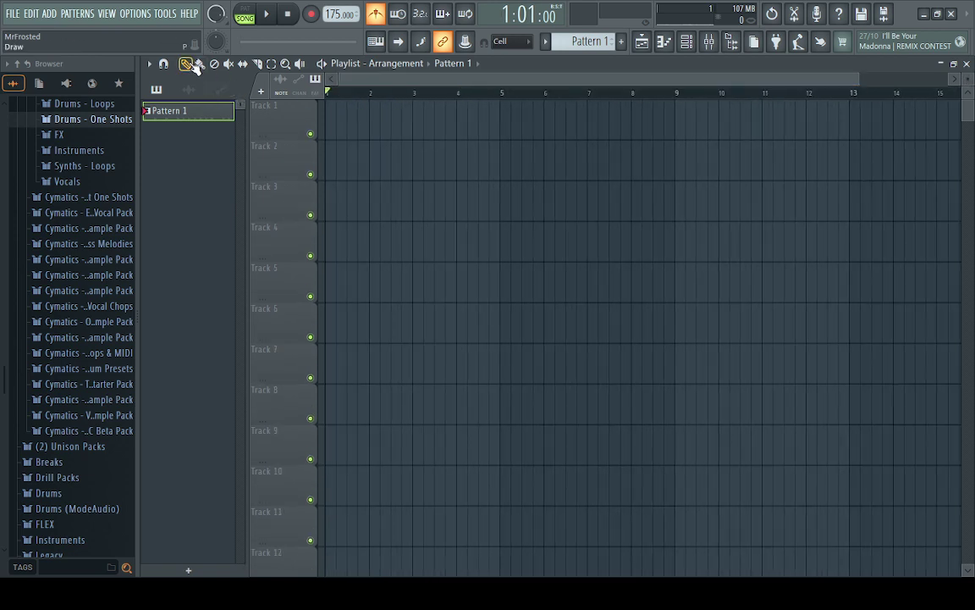
Place Pattern 1 at the start of Track 1, slice it in half at 1:09, and delete both pieces.
click(243, 63)
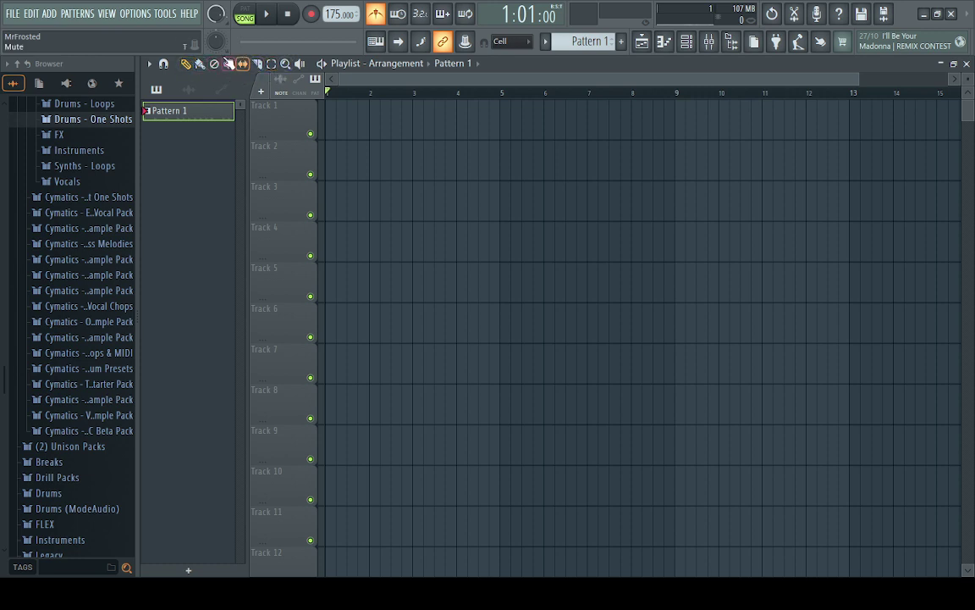
click(272, 64)
click(257, 64)
drag(210, 124, 346, 149)
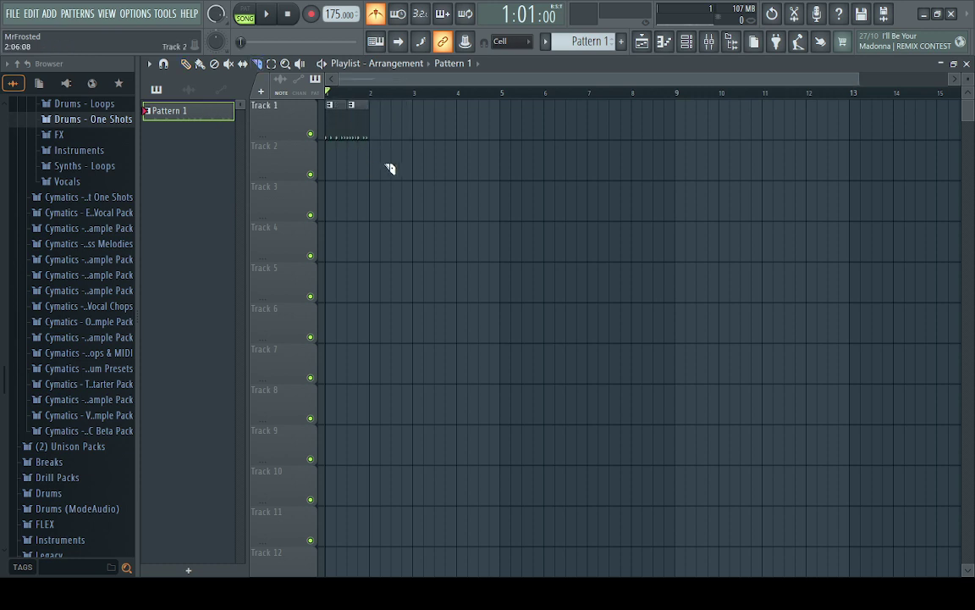
right_click(349, 119)
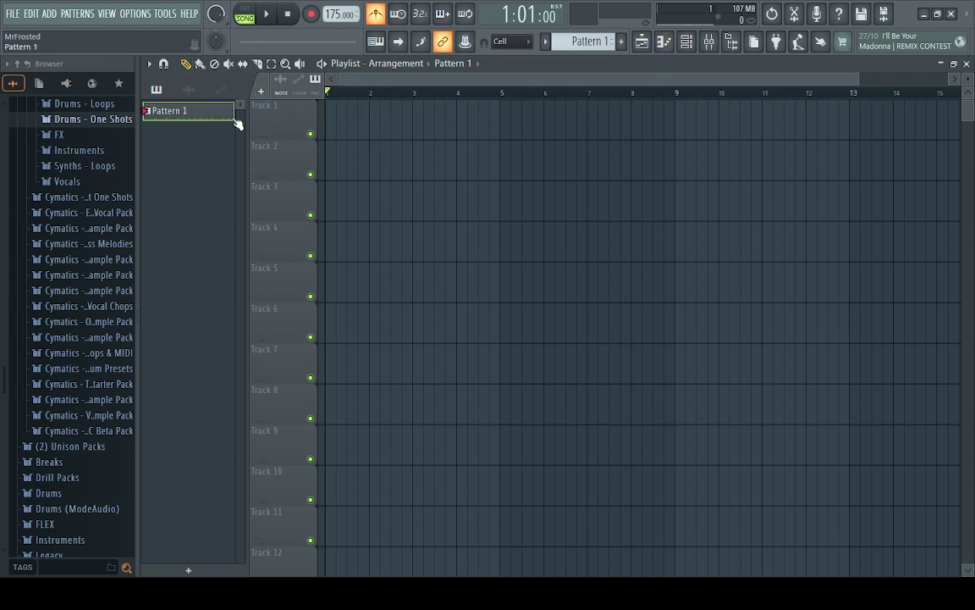
Switch the picker to audio clips and back to patterns, and collapse the expanded Cymatics starter pack folder in the browser.
click(171, 90)
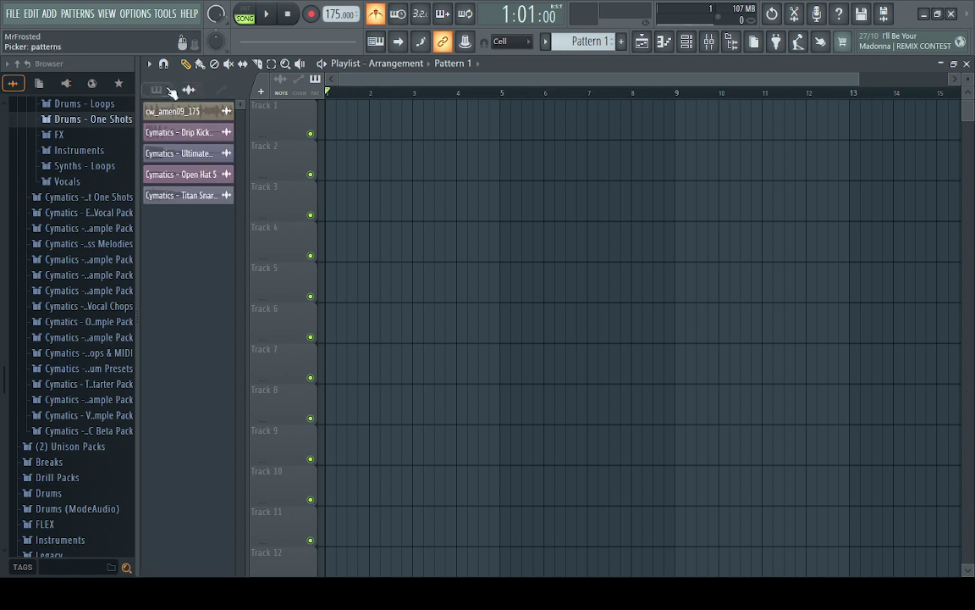
click(156, 90)
scroll(97, 144, up, 4)
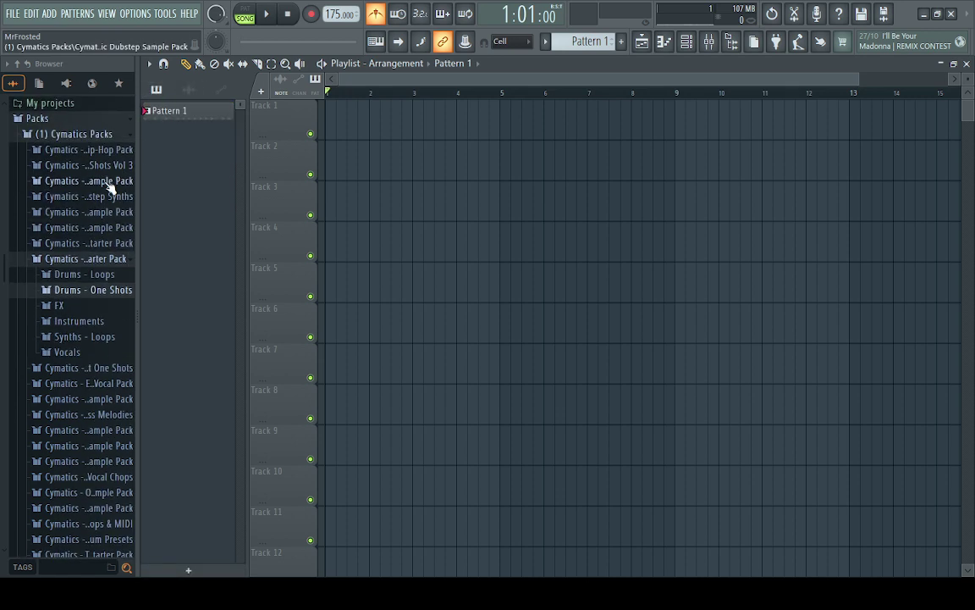
click(119, 261)
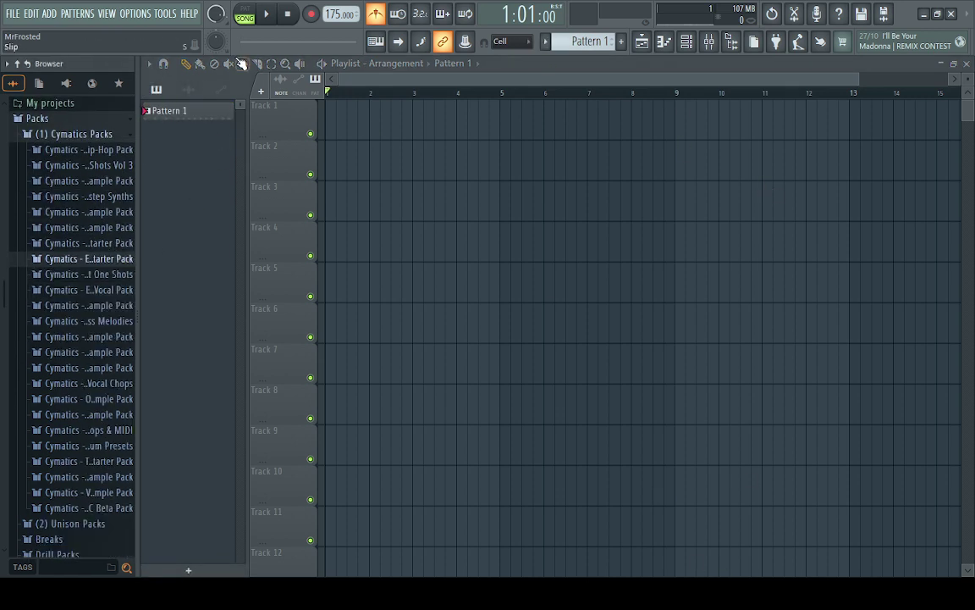
Open the Piano roll of cw_amen09_175, switch to pattern playback mode, and play Pattern 1.
click(663, 41)
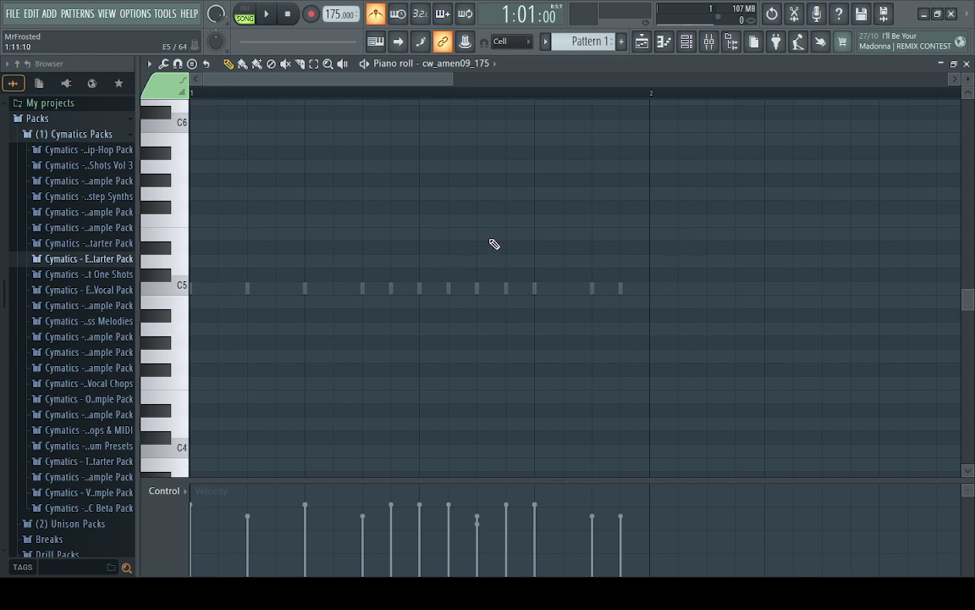
click(245, 14)
key(space)
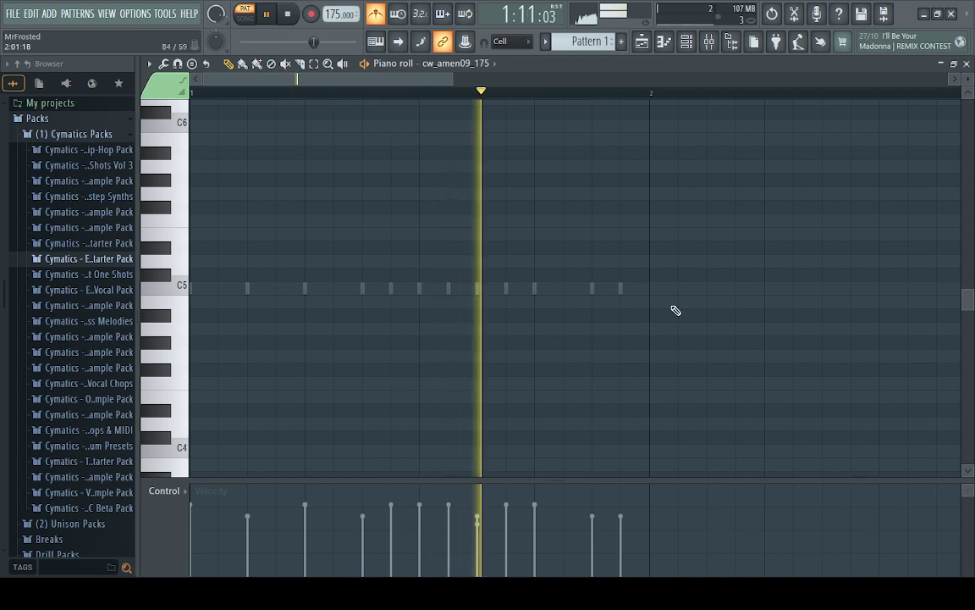
Set the project tempo to 130 BPM and play Pattern 1 at that speed.
key(space)
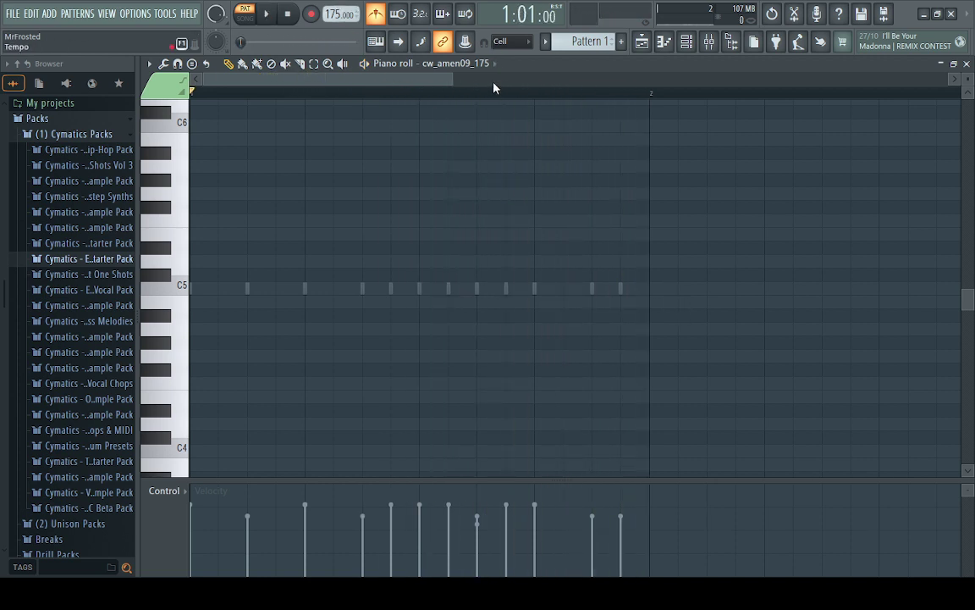
key(ctrl+z)
key(space)
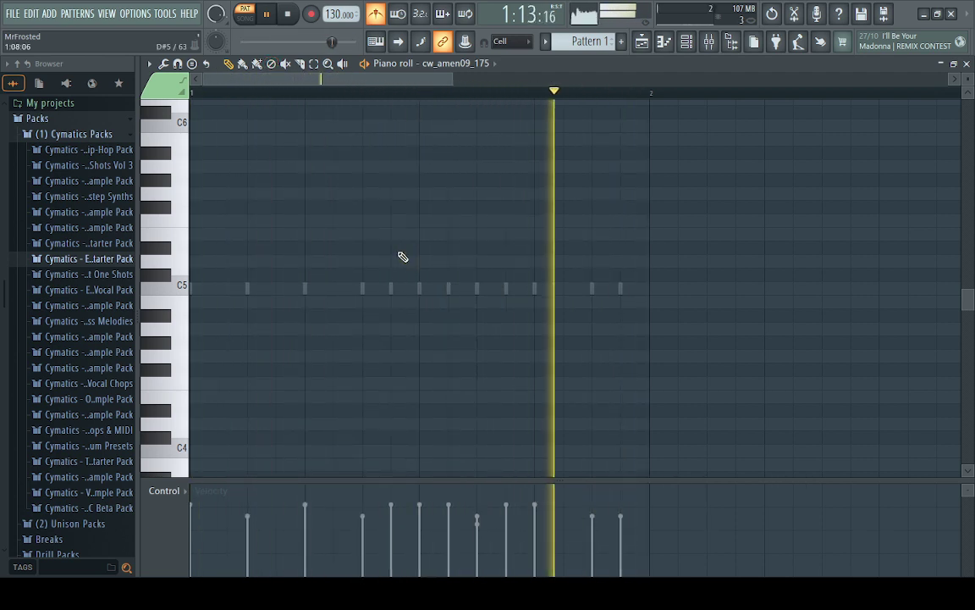
key(space)
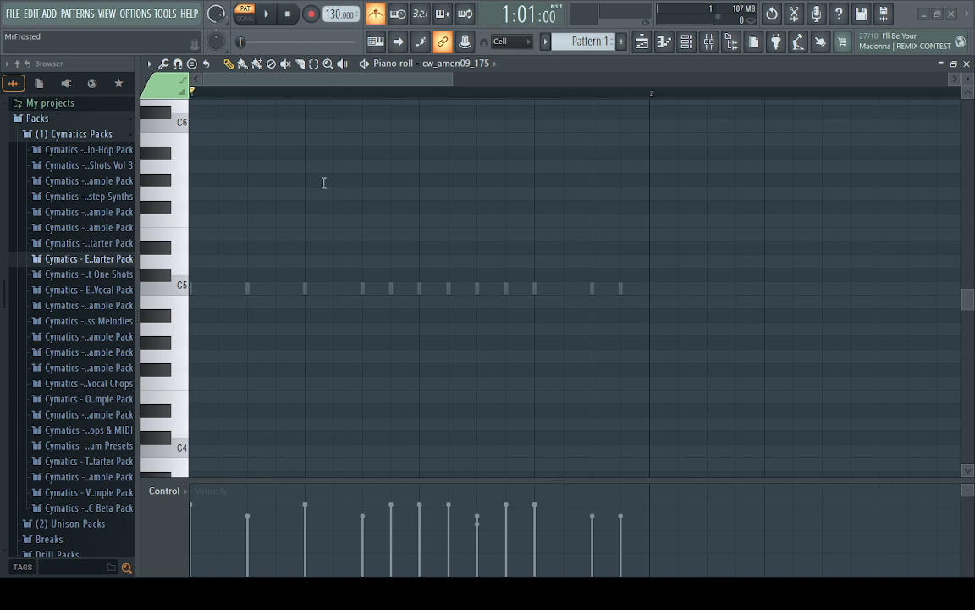
Set the project tempo to 180 BPM and play Pattern 1 again.
text(180)
key(Return)
key(space)
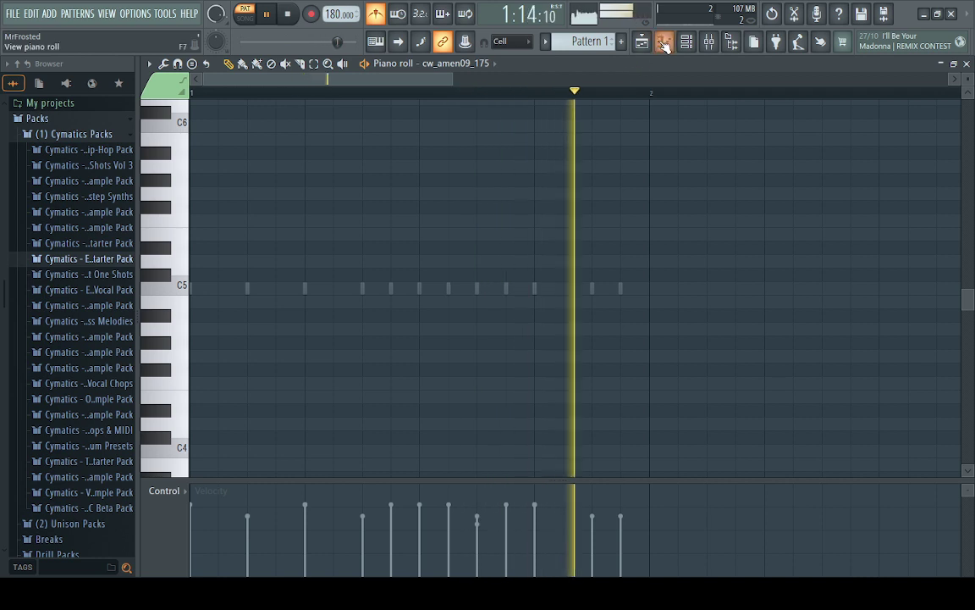
key(space)
Return to the Playlist, collapse the (1) Cymatics Packs folder, and switch the picker to patterns.
key(F5)
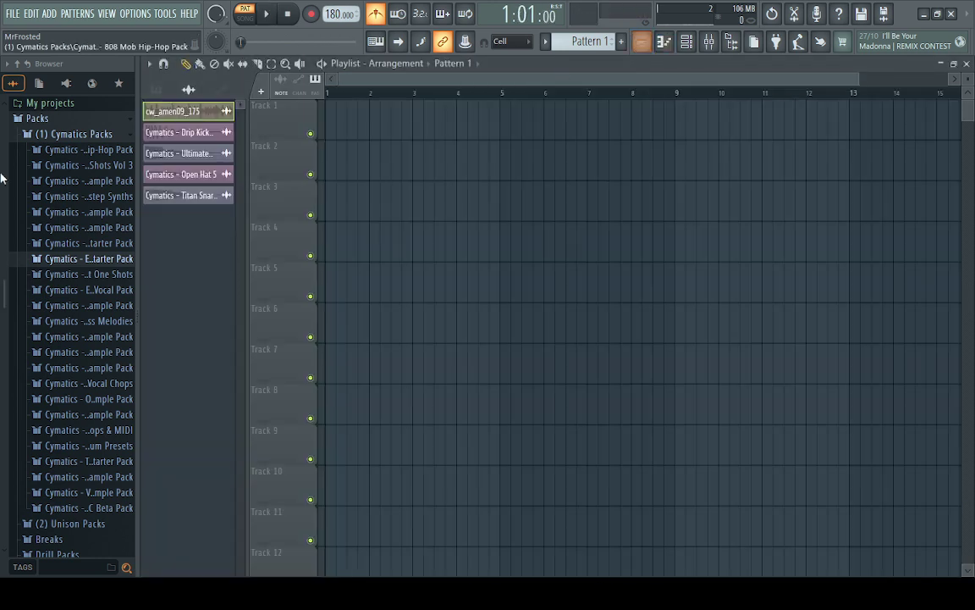
click(114, 135)
click(157, 90)
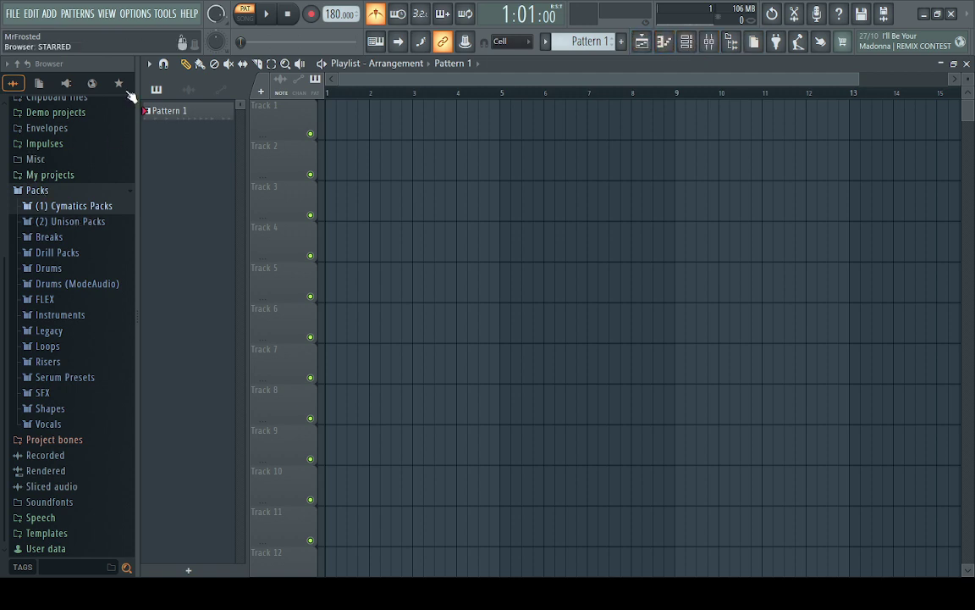
Enable typing-keyboard note input and, with all channels shown in the Channel rack, replace the Sampler with Vital.
click(377, 42)
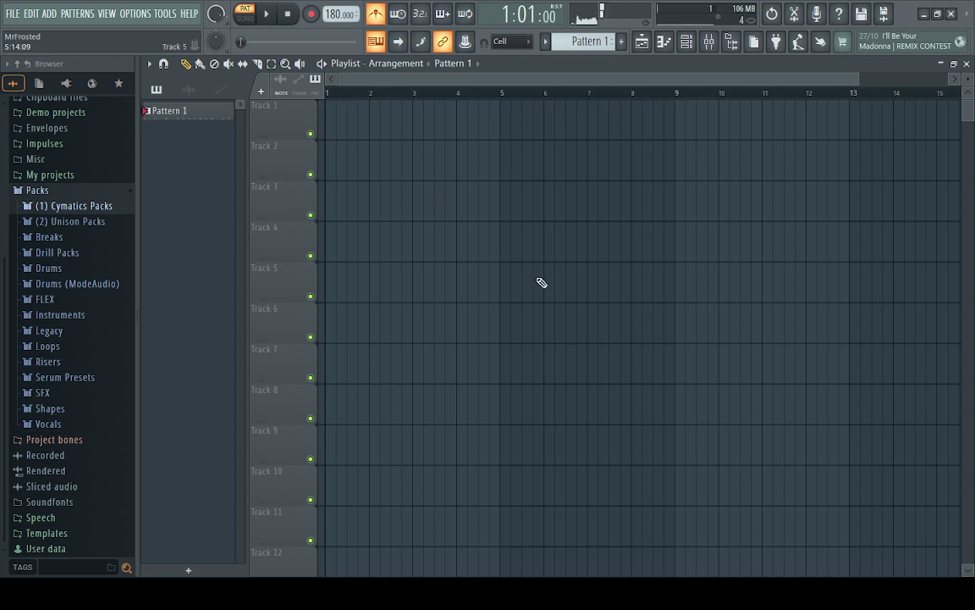
click(686, 41)
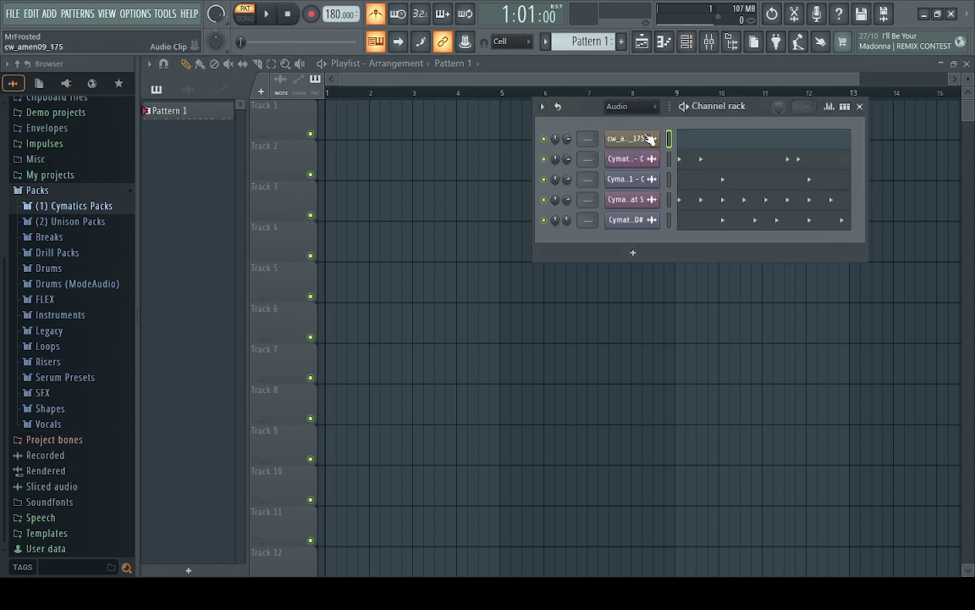
click(631, 105)
click(636, 127)
click(639, 138)
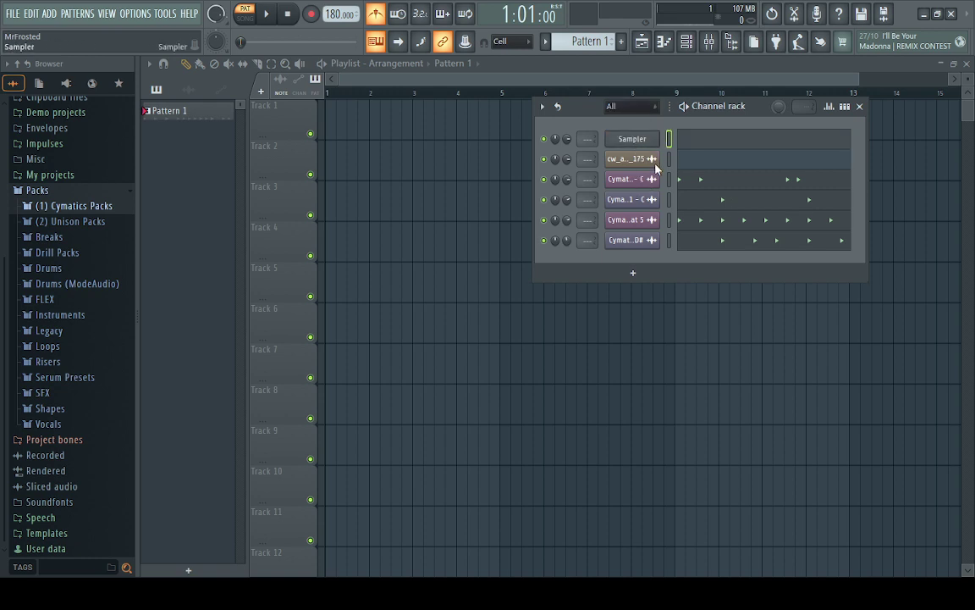
click(576, 261)
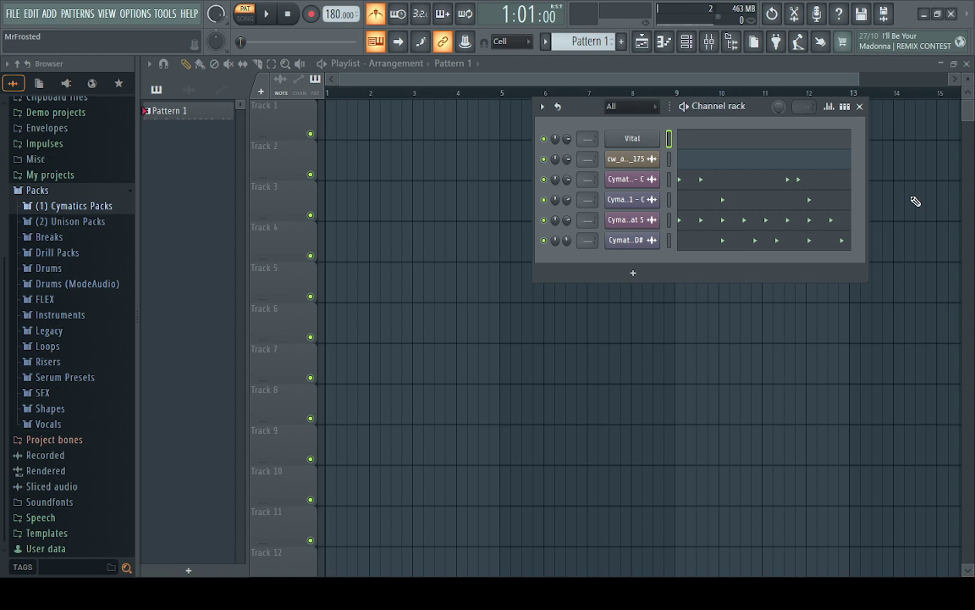
Audition several notes on the Vital channel, including D4, and close the Channel rack.
key(x)
key(n)
key(z)
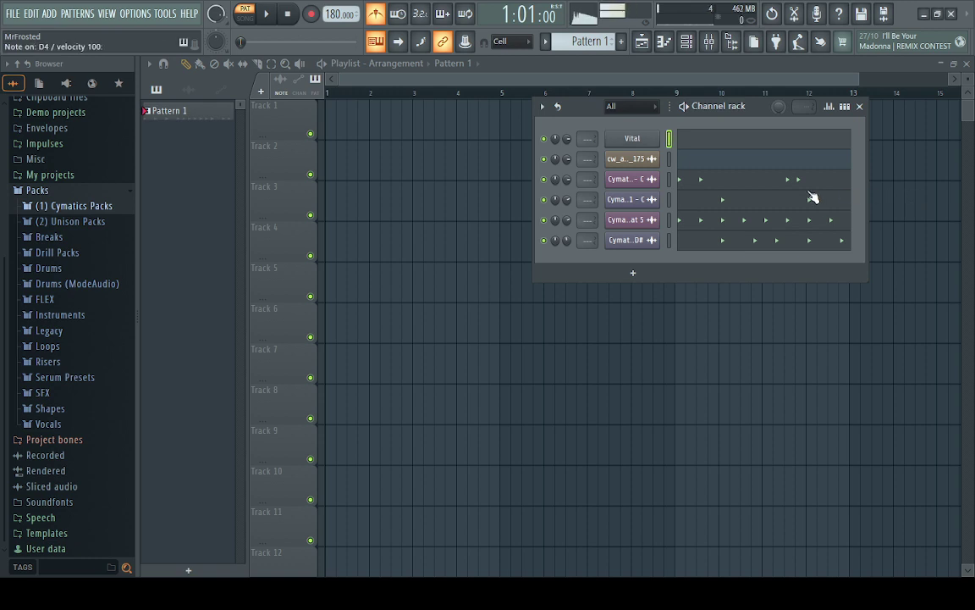
key(v)
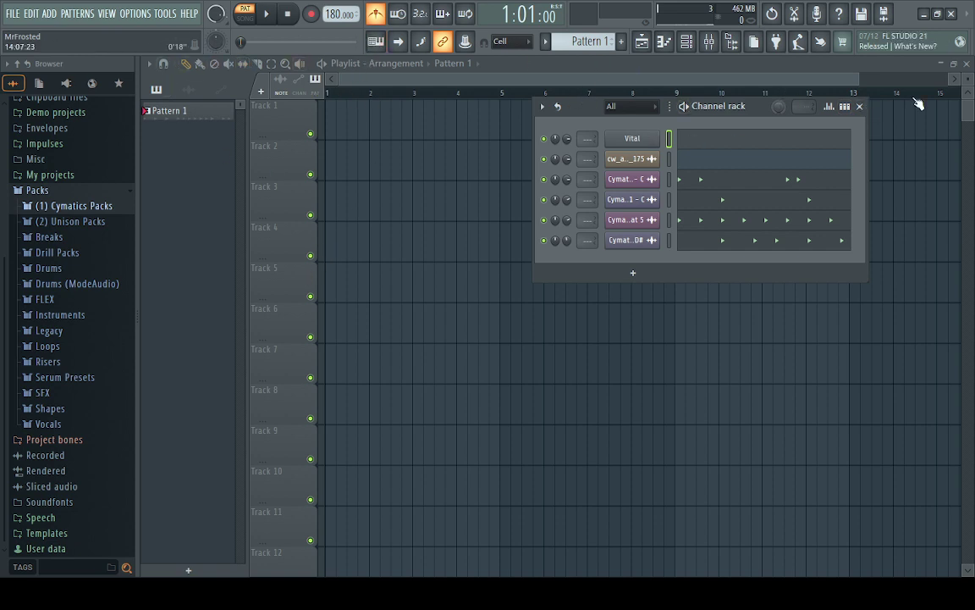
click(861, 107)
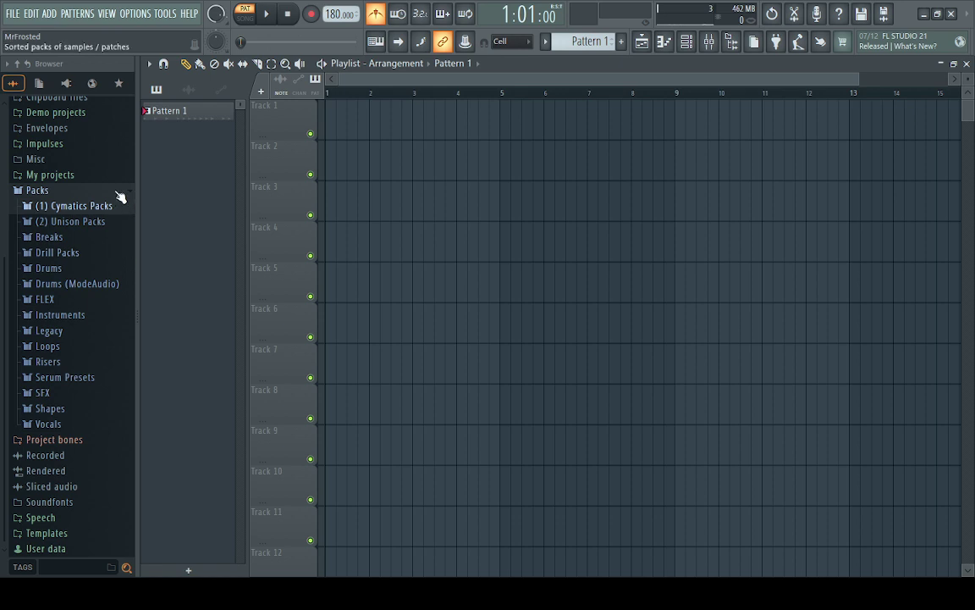
Expand the Breaks pack in the browser and preview the cw_amen09_175 sample.
click(50, 237)
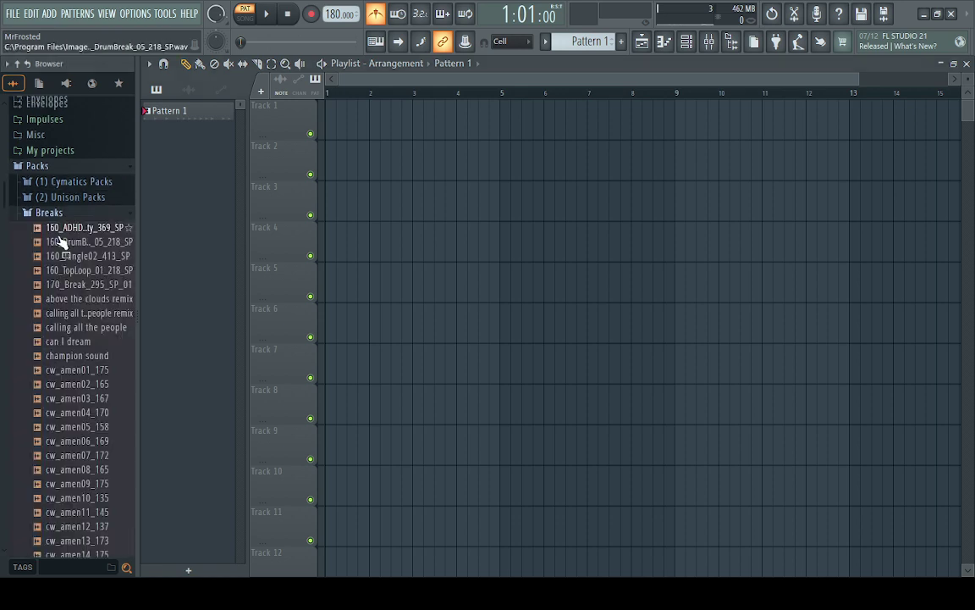
scroll(99, 326, down, 4)
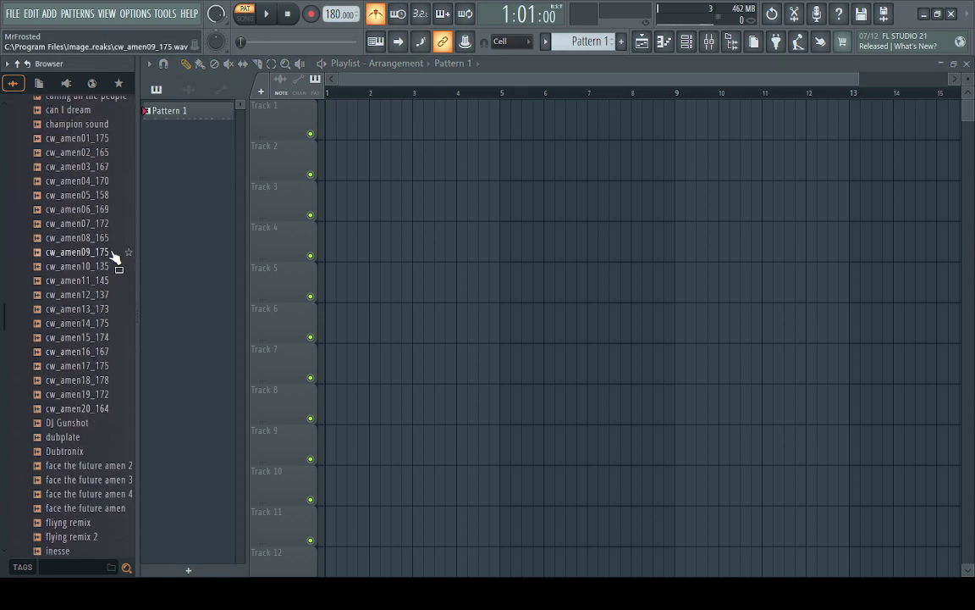
click(114, 254)
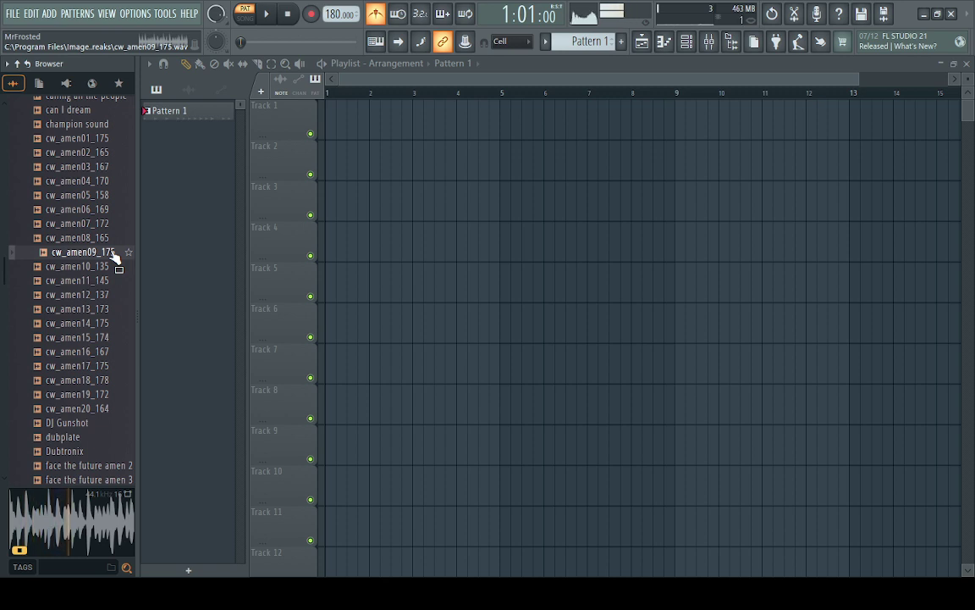
drag(115, 254, 357, 287)
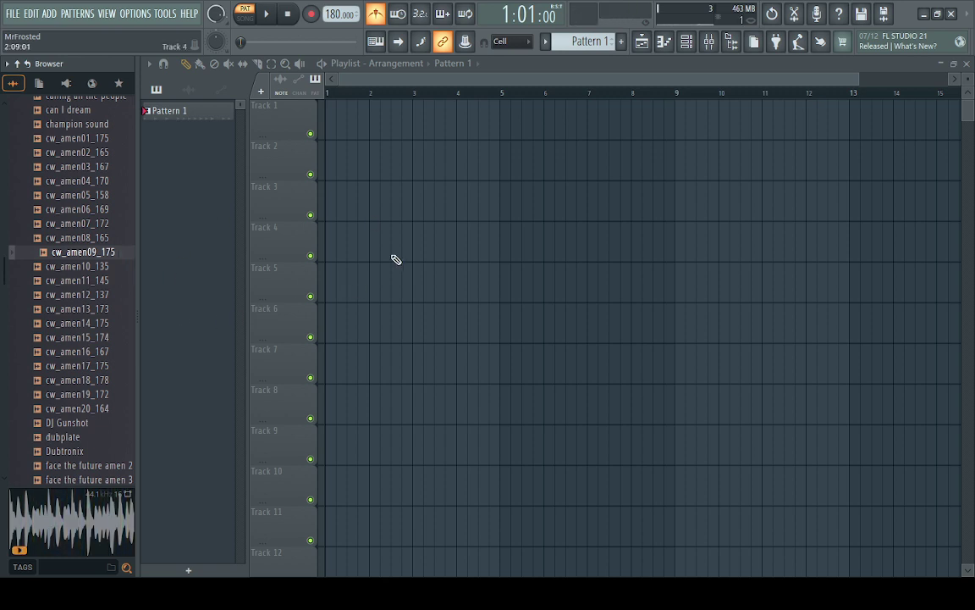
drag(111, 255, 453, 560)
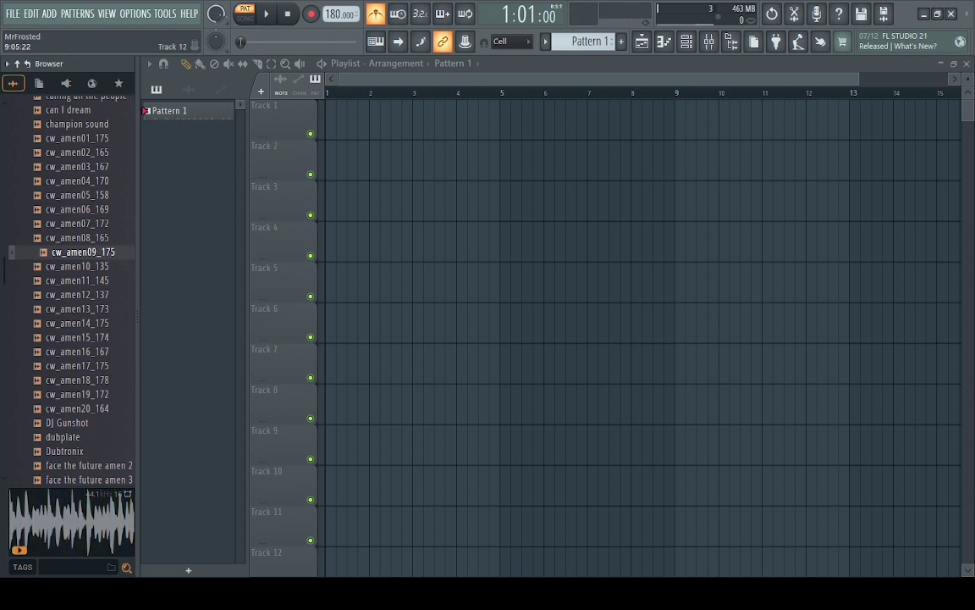